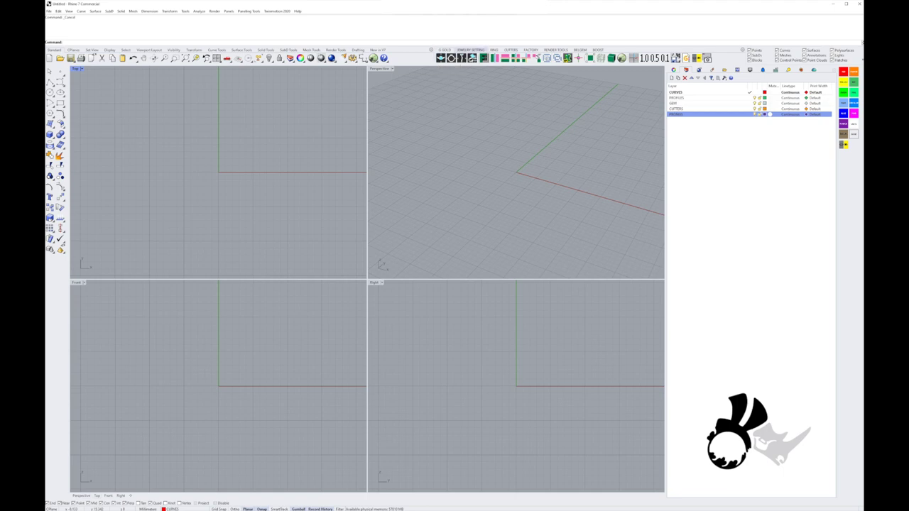
Step: Show the full set of gem-creation tools and close the Choose Diamond dialog without creating a stone
left_click(444, 50)
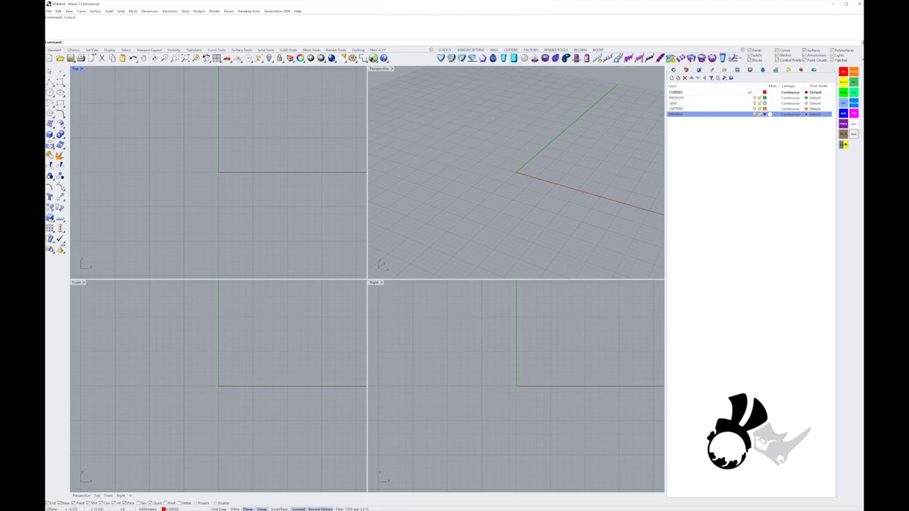
left_click_drag(434, 55, 397, 56)
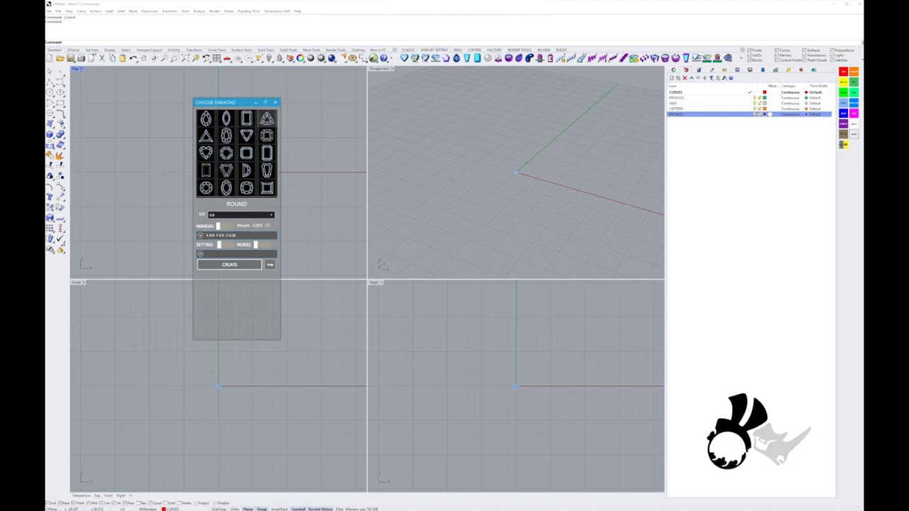
left_click(274, 103)
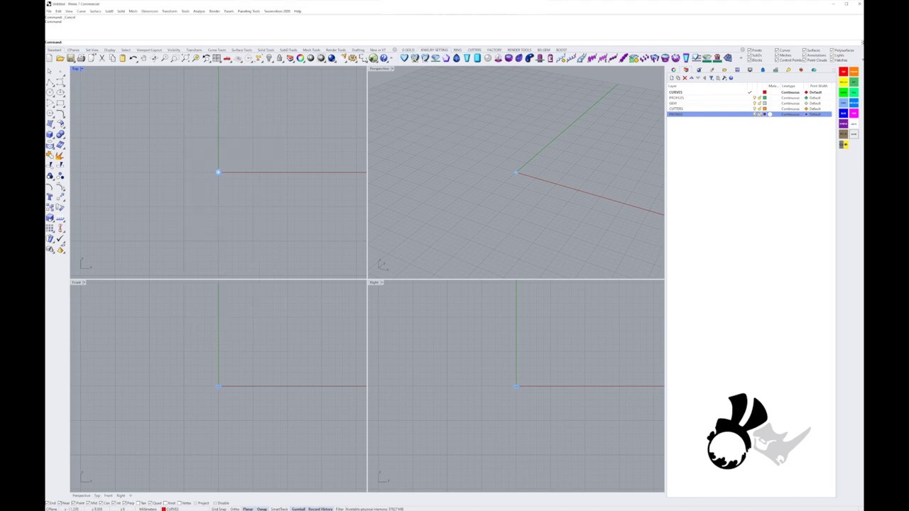
Step: Draw a circle of 1.3 mm diameter centred on the origin in the Top view as the gem outline
scroll(247, 199, "up", 2)
key("Down")
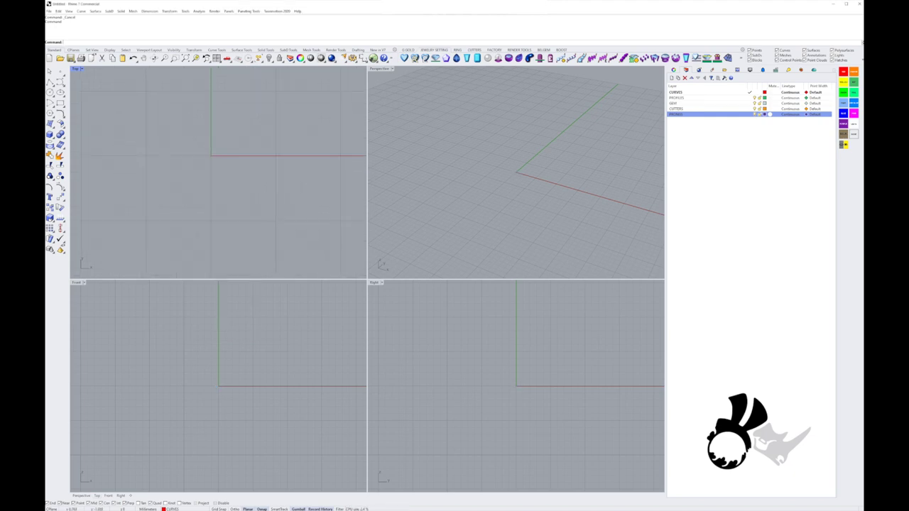
right_click_drag(207, 156, 211, 147)
right_click_drag(254, 324, 242, 320)
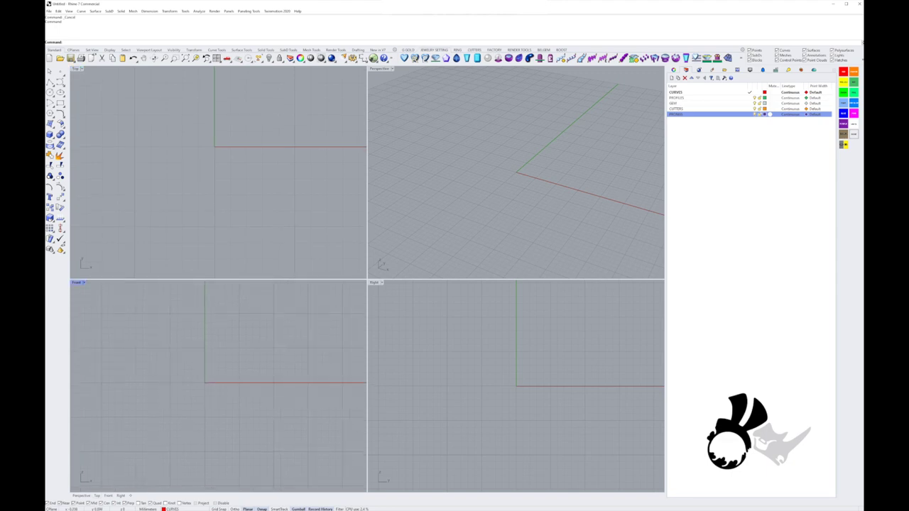
scroll(203, 377, "up", 4)
right_click_drag(203, 377, 206, 368)
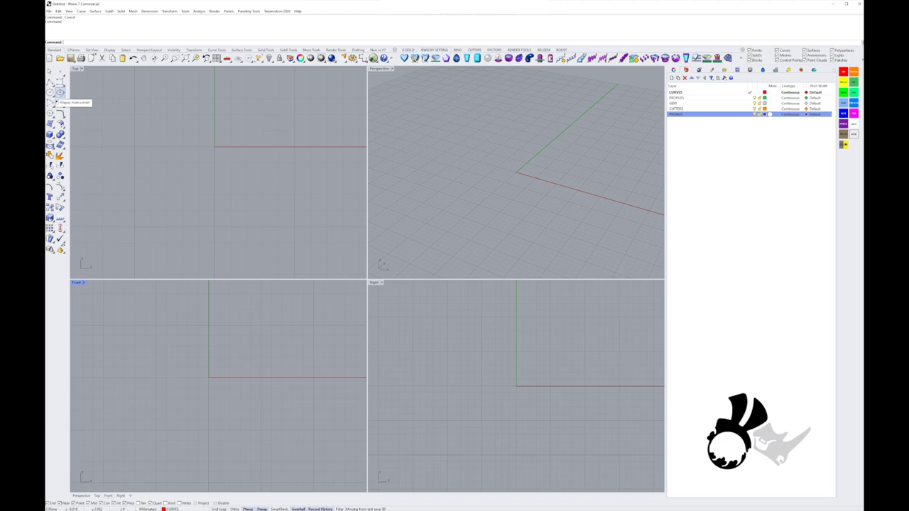
left_click(50, 92)
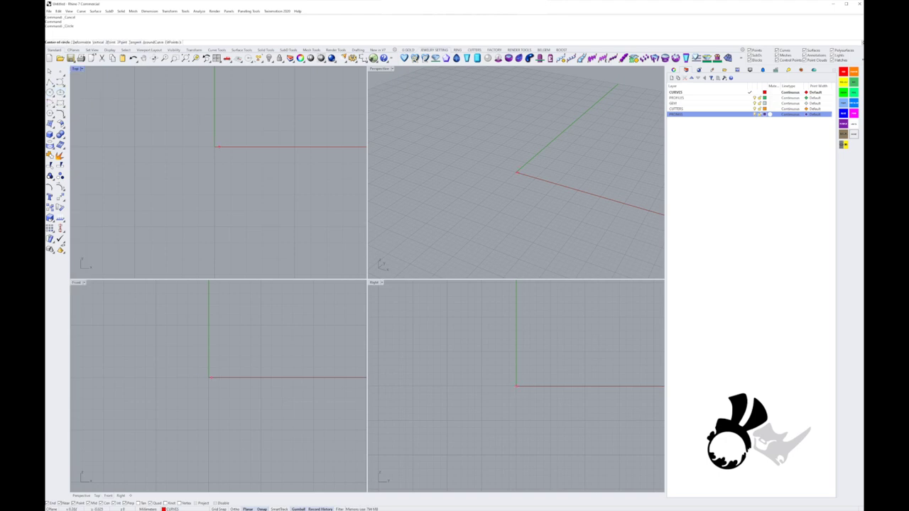
left_click(215, 146)
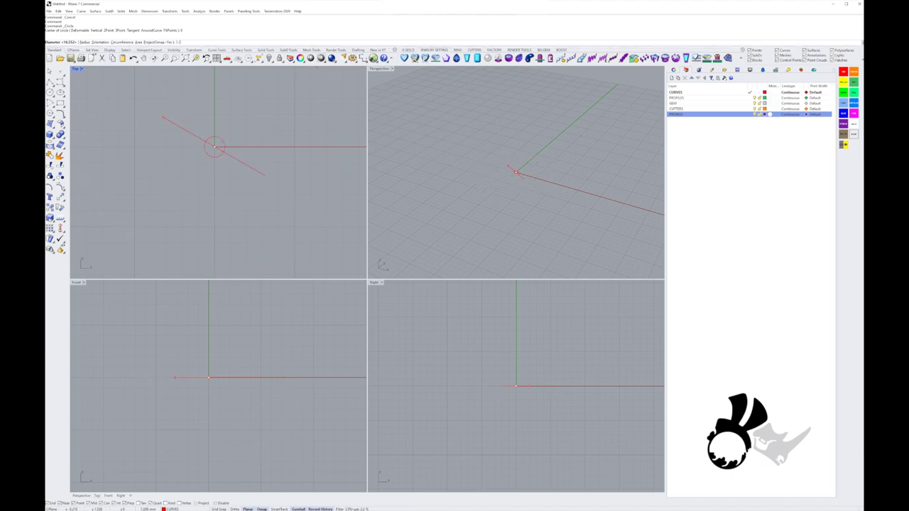
key("Return")
left_click(222, 155)
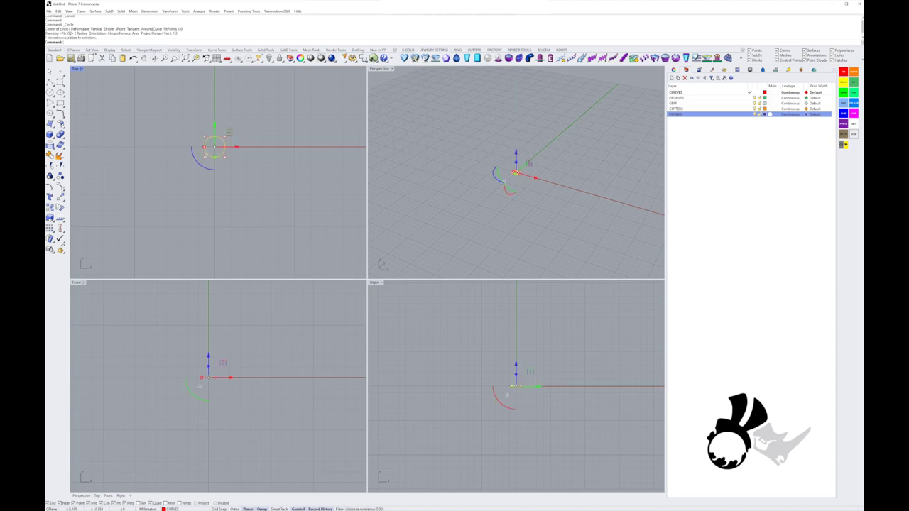
left_click(225, 184)
Step: Draw an open polyline in the Front view for half the gem's profile: flat table, sloped crown, short girdle and pavilion down to the vertical axis
scroll(204, 379, "up", 12)
right_click_drag(291, 394, 295, 389)
left_click(49, 83)
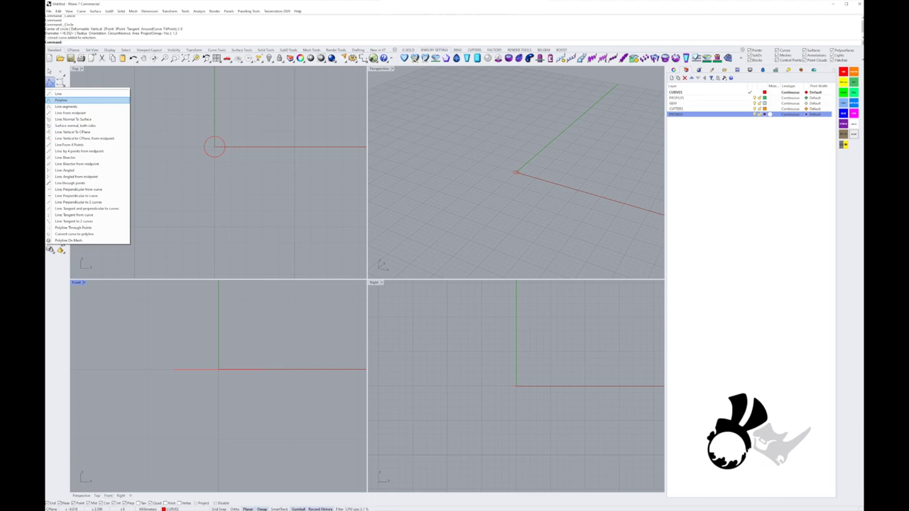
left_click(62, 101)
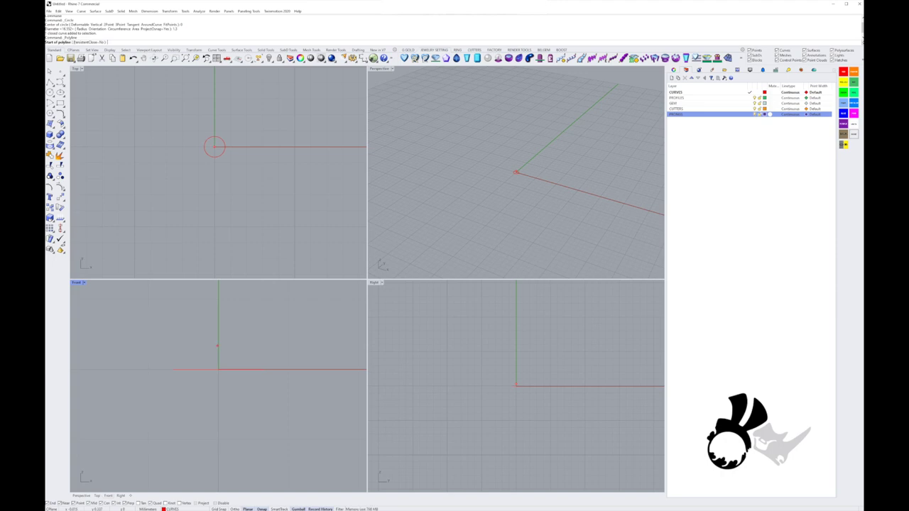
left_click(219, 346)
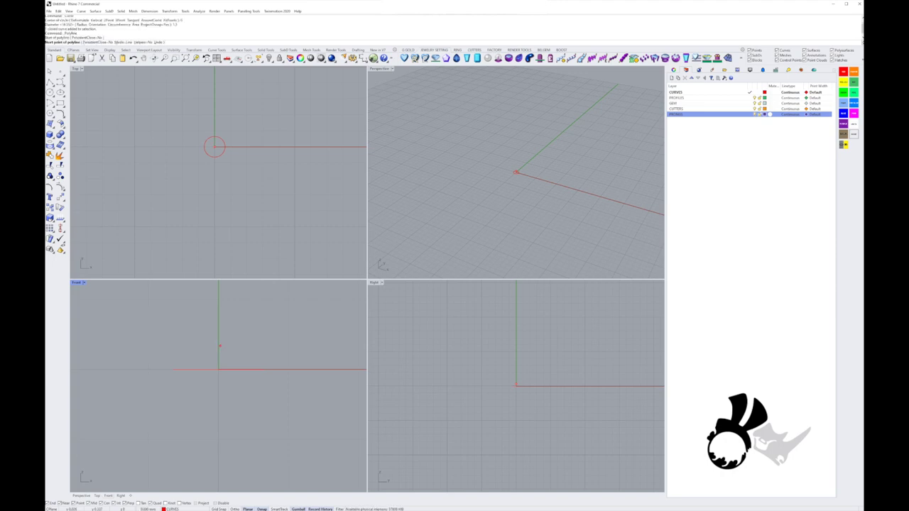
scroll(219, 345, "up", 2)
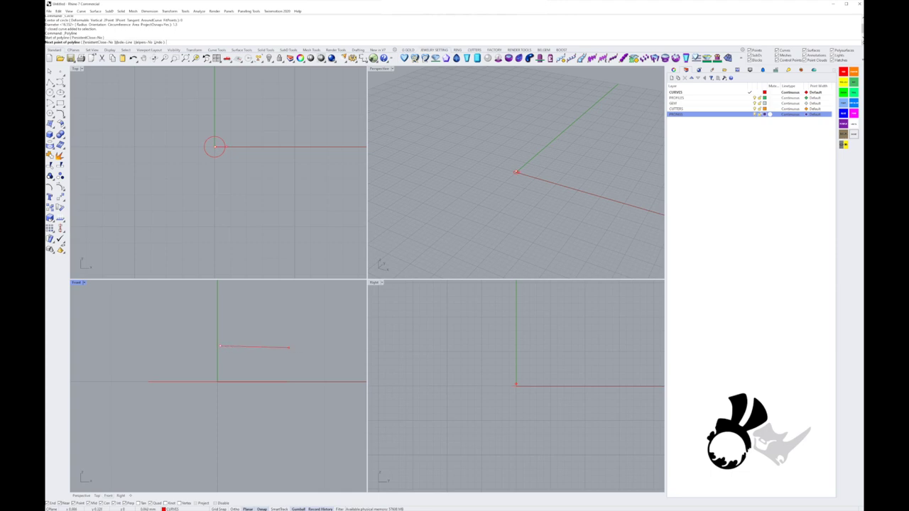
left_click(261, 346)
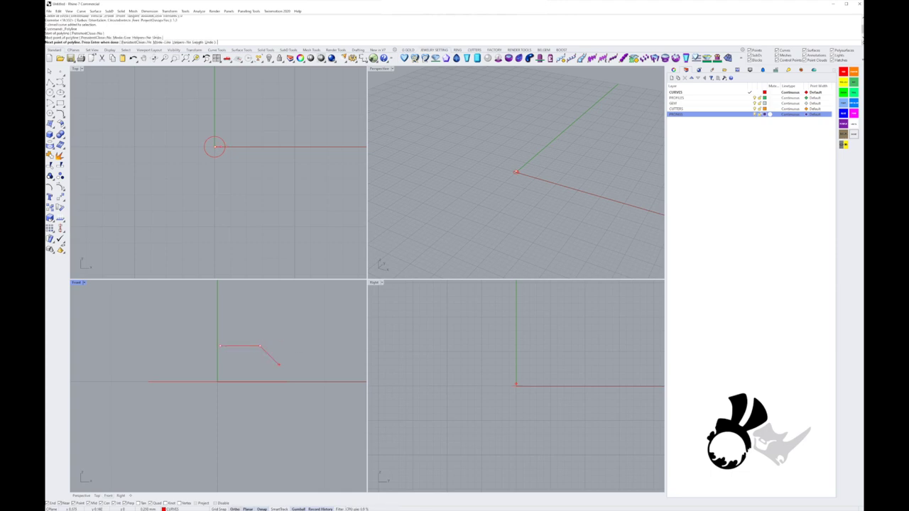
left_click(286, 381)
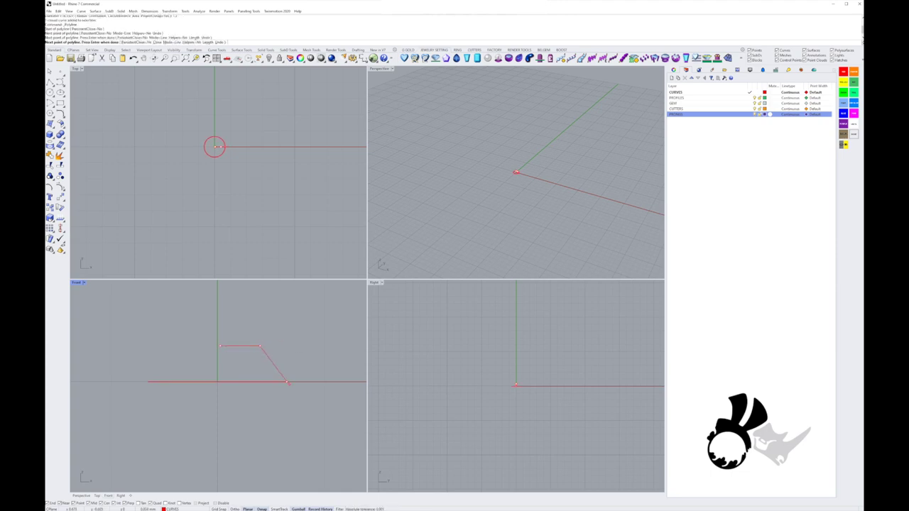
left_click(286, 387, "shift")
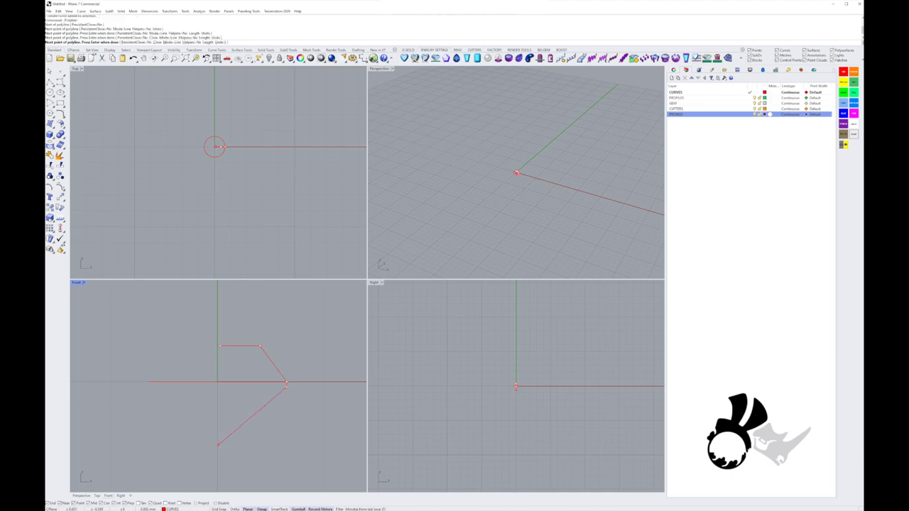
left_click(217, 445)
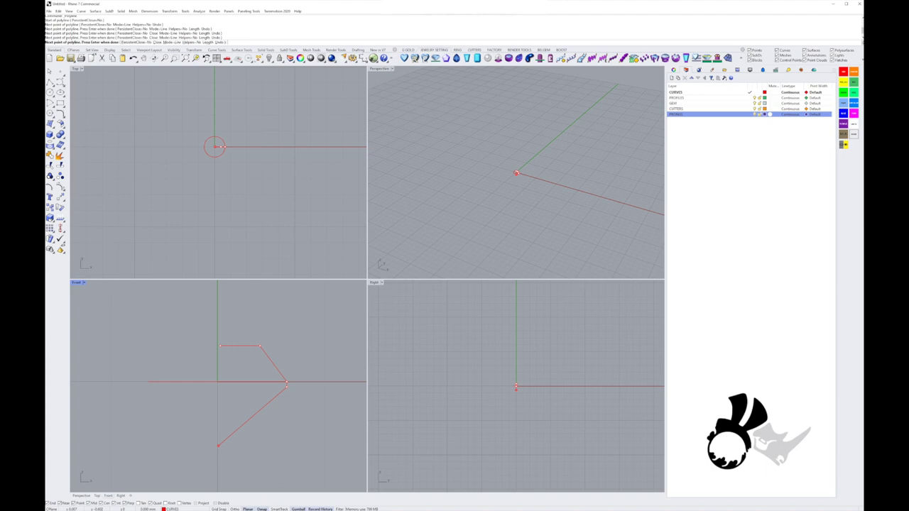
right_click(218, 446)
Step: Revolve the half-profile polyline a full circle around the vertical axis through the origin to form the gem
scroll(235, 402, "down", 4)
scroll(256, 394, "up", 4)
right_click_drag(255, 394, 240, 370)
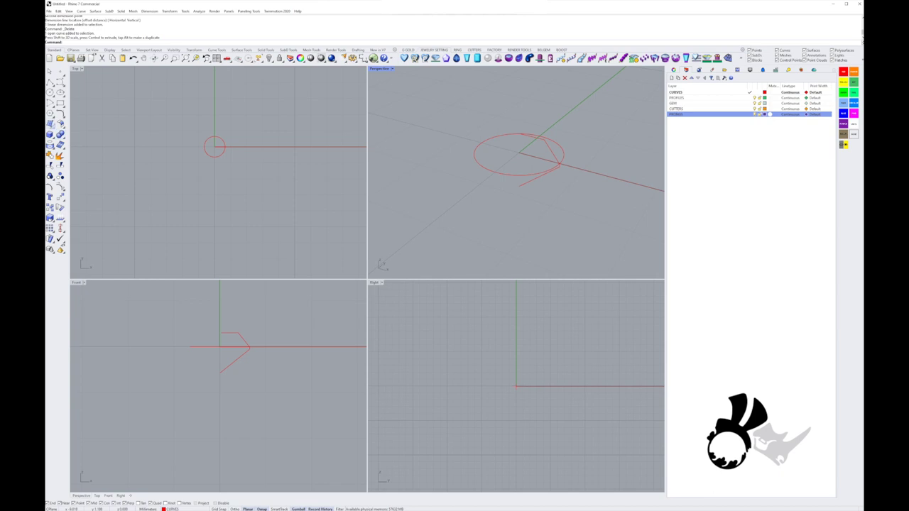
left_click(50, 124)
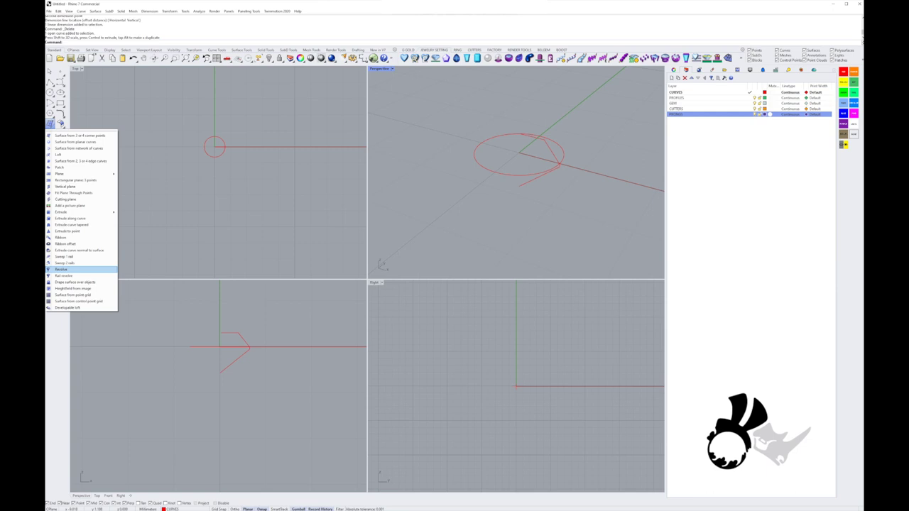
left_click(61, 269)
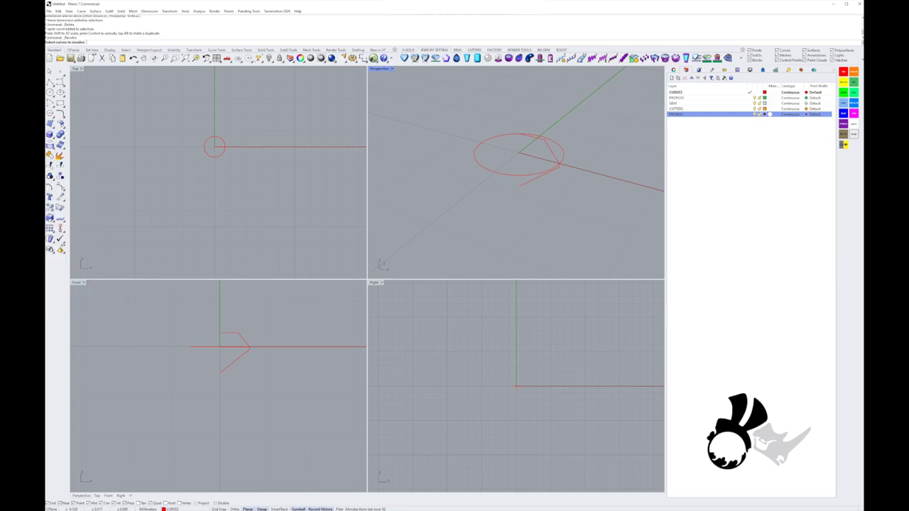
left_click(234, 341)
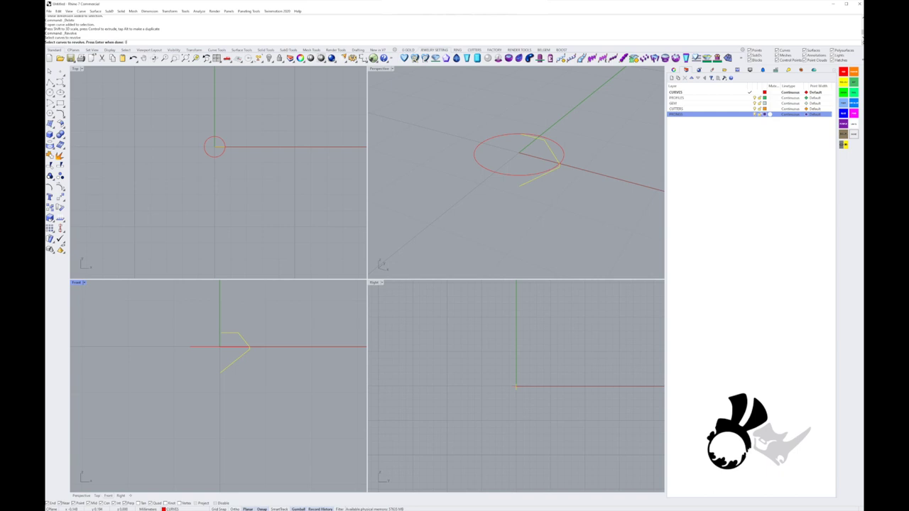
key("Return")
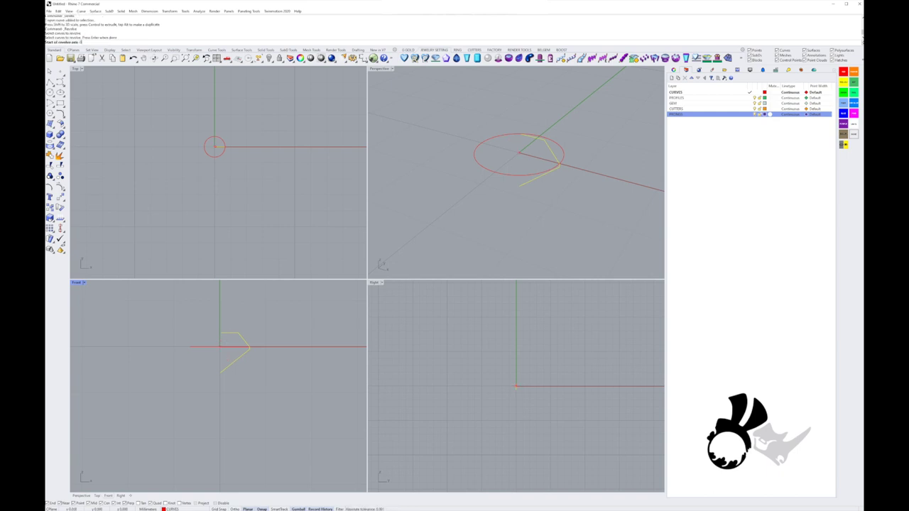
left_click(219, 346)
scroll(219, 346, "down", 6)
right_click_drag(212, 355, 211, 375)
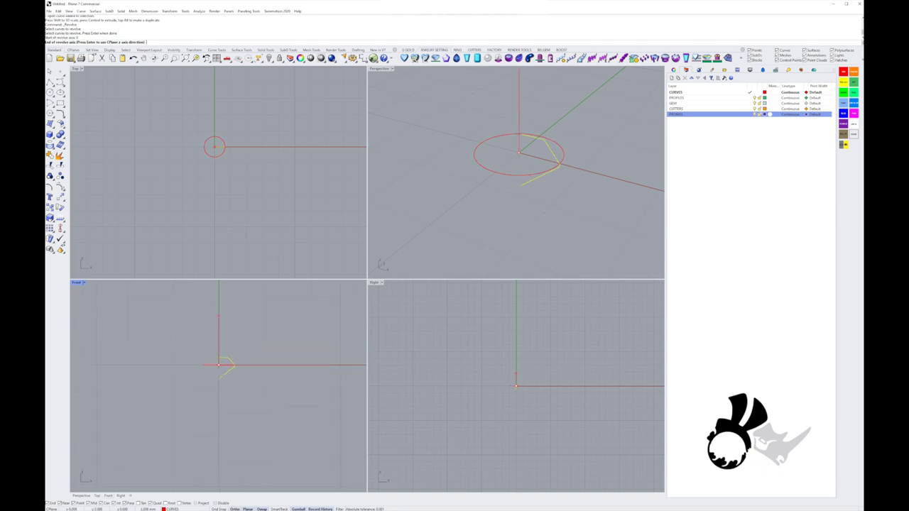
left_click(218, 310)
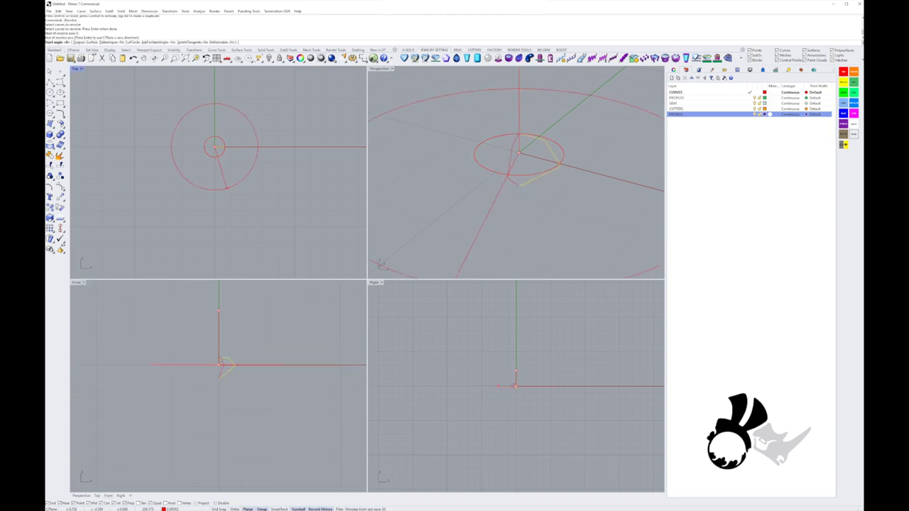
key("Return")
key("Return")
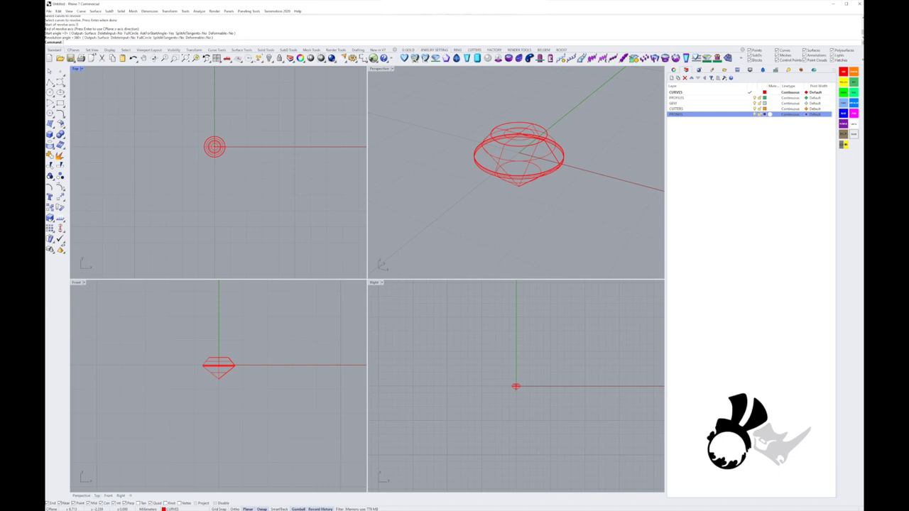
Step: Move the revolved gem to the GEM layer
scroll(574, 160, "up", 2)
right_click_drag(574, 160, 567, 147)
left_click(559, 162)
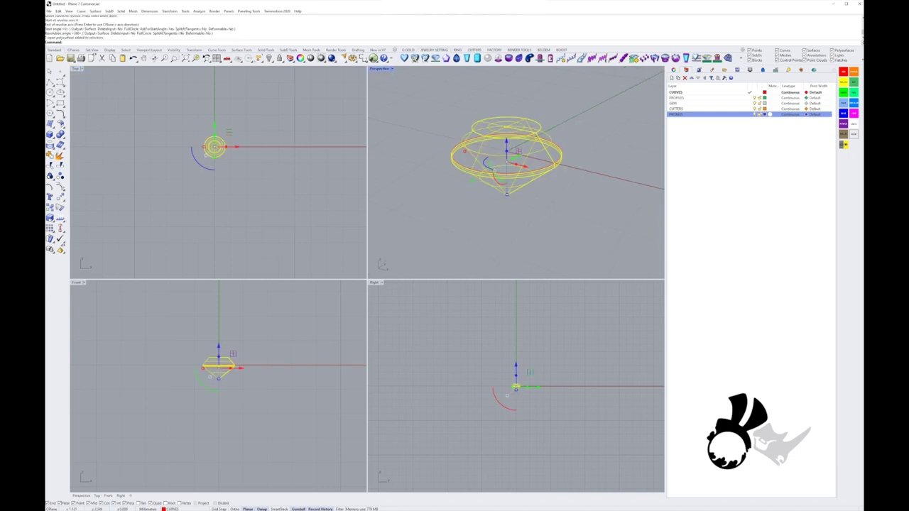
right_click(728, 103)
left_click(759, 206)
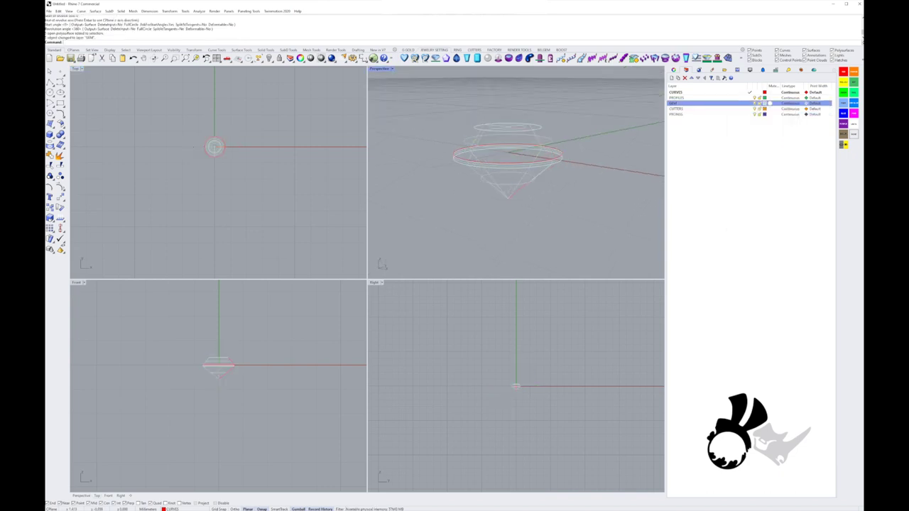
Step: Set the Perspective, Top, Front and Right views to Shaded display mode
right_click_drag(540, 160, 531, 150)
left_click(391, 69)
left_click(383, 96)
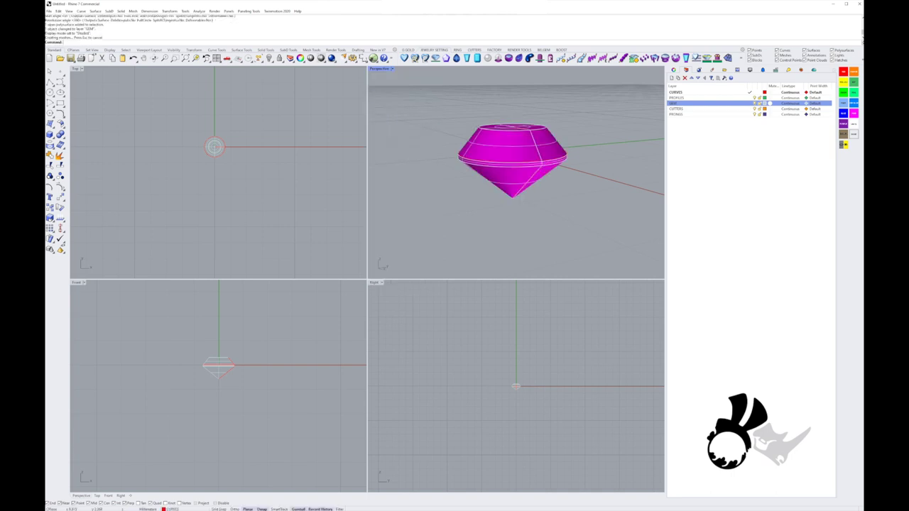
left_click(313, 220)
key("ctrl+alt+s")
left_click(312, 326)
key("ctrl+alt+s")
left_click(433, 327)
key("ctrl+alt+s")
Step: Examine the shaded gem up close at the centre of its table and at the pavilion tip for gaps
right_click_drag(490, 192, 497, 228)
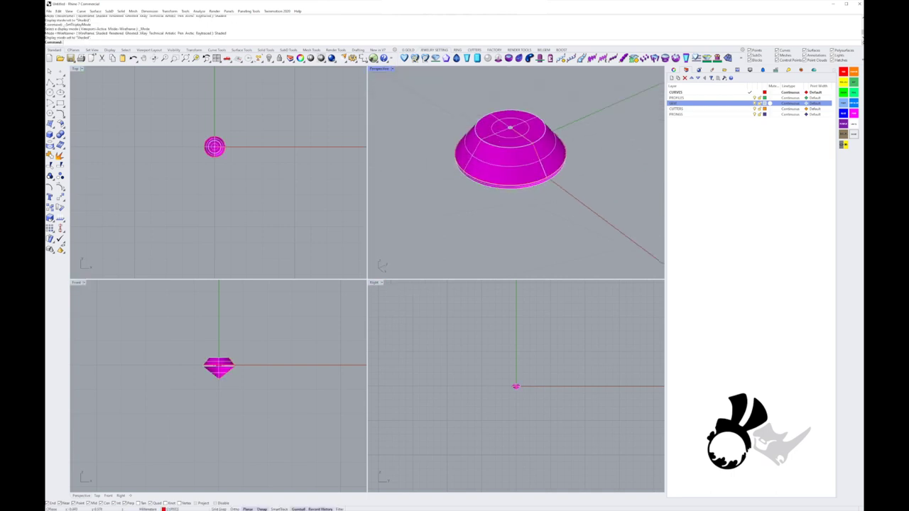
scroll(510, 131, "up", 9)
scroll(510, 131, "down", 7)
right_click_drag(510, 145, 504, 82)
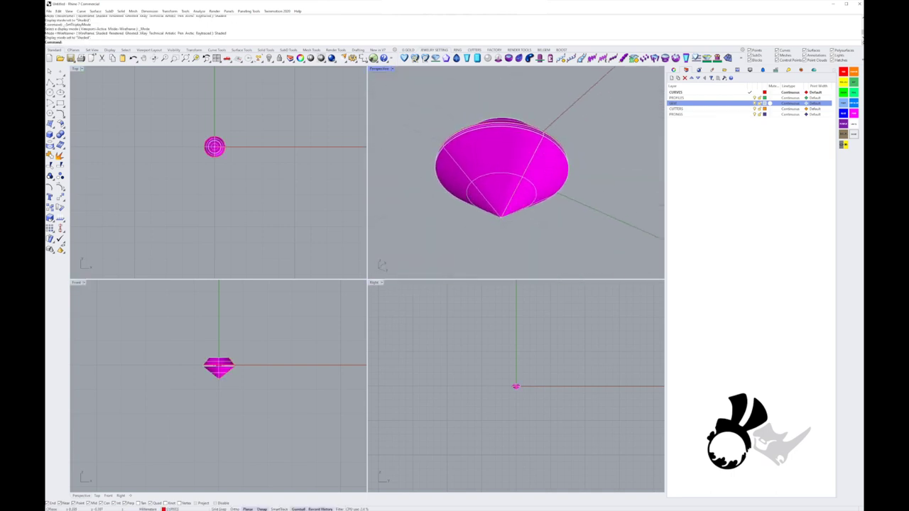
right_click_drag(506, 216, 503, 188)
scroll(500, 206, "up", 9)
scroll(496, 224, "down", 6)
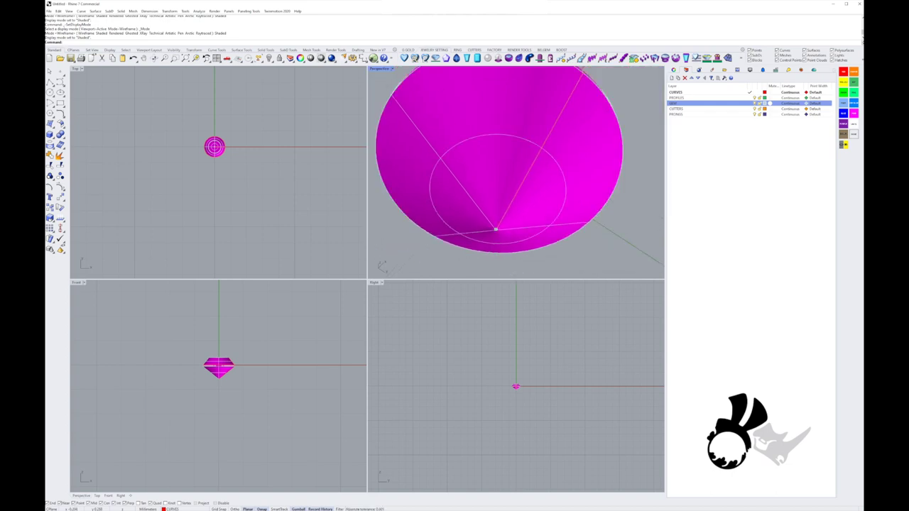
left_click(513, 220)
left_click(531, 232)
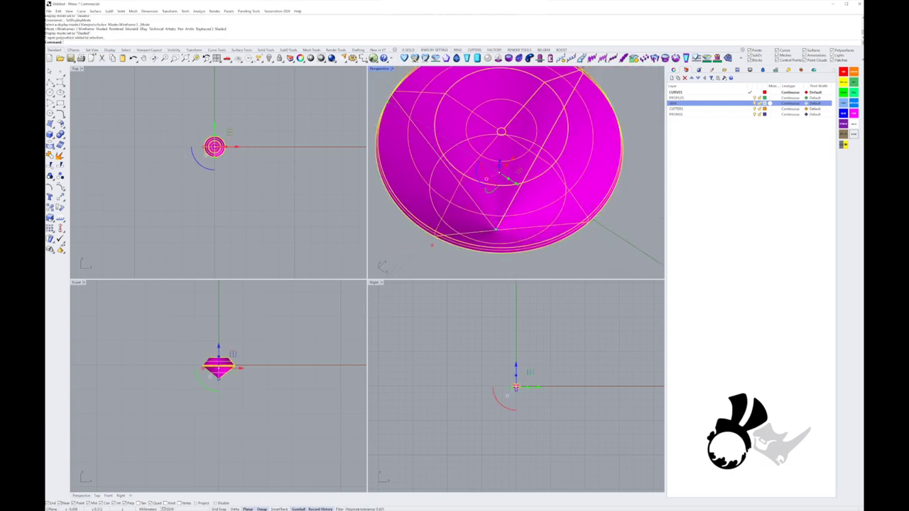
scroll(501, 231, "up", 7)
scroll(501, 230, "down", 4)
right_click_drag(496, 228, 508, 216)
scroll(507, 215, "up", 6)
key("Escape")
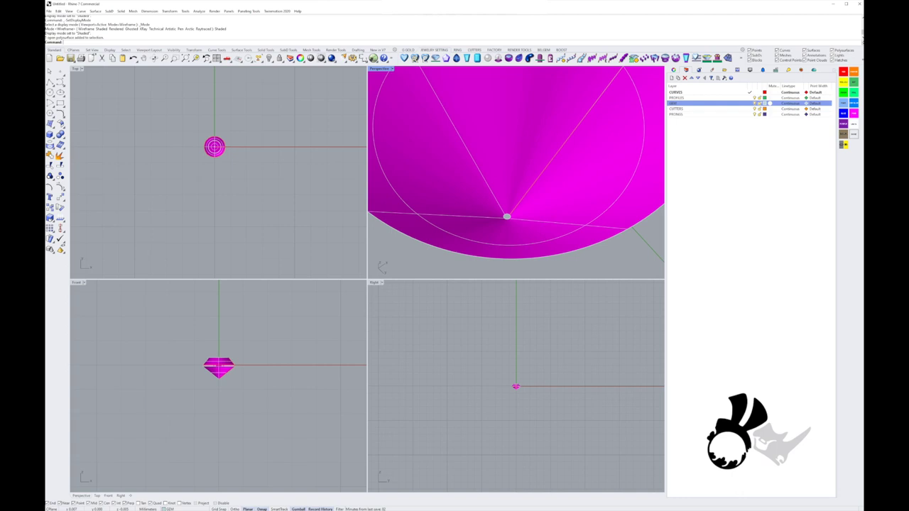
Step: Move the profile's lower end point slightly past the vertical axis to close the hole at the pavilion tip
left_click(506, 216)
left_click(529, 225)
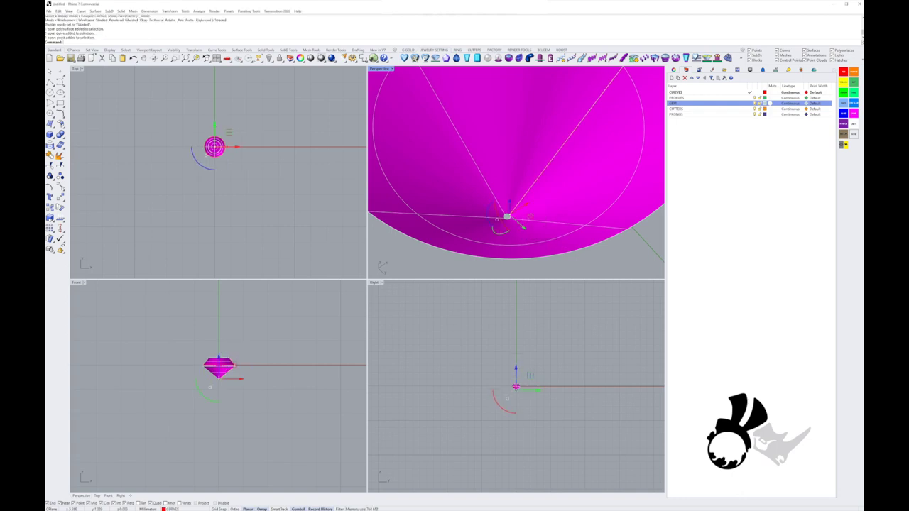
scroll(210, 378, "up", 8)
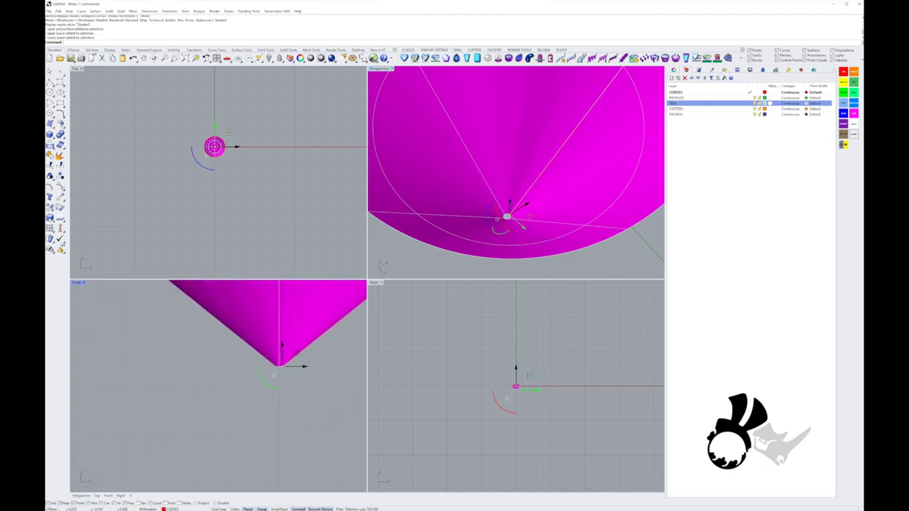
left_click_drag(272, 375, 271, 376)
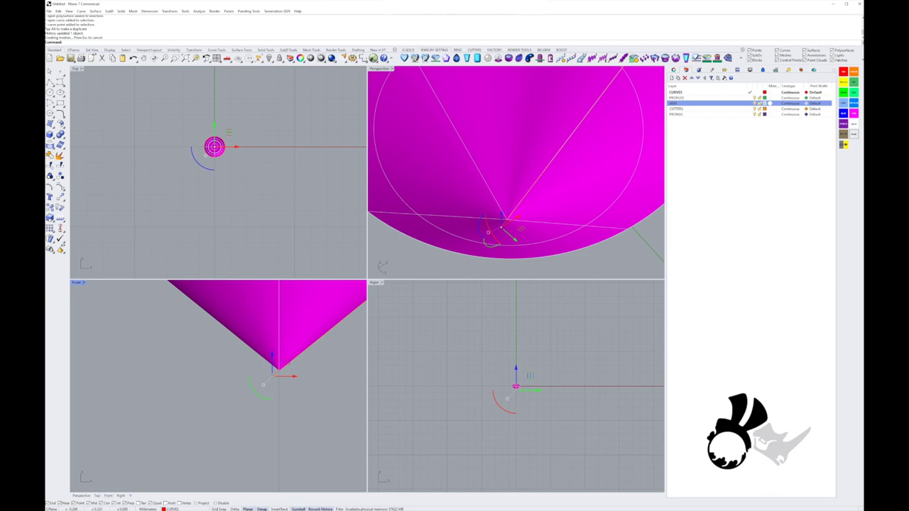
Step: Move the profile's upper end point slightly past the vertical axis to close the hole at the table's centre
scroll(517, 188, "down", 4)
right_click_drag(516, 142, 517, 238)
right_click_drag(520, 106, 528, 160, "shift")
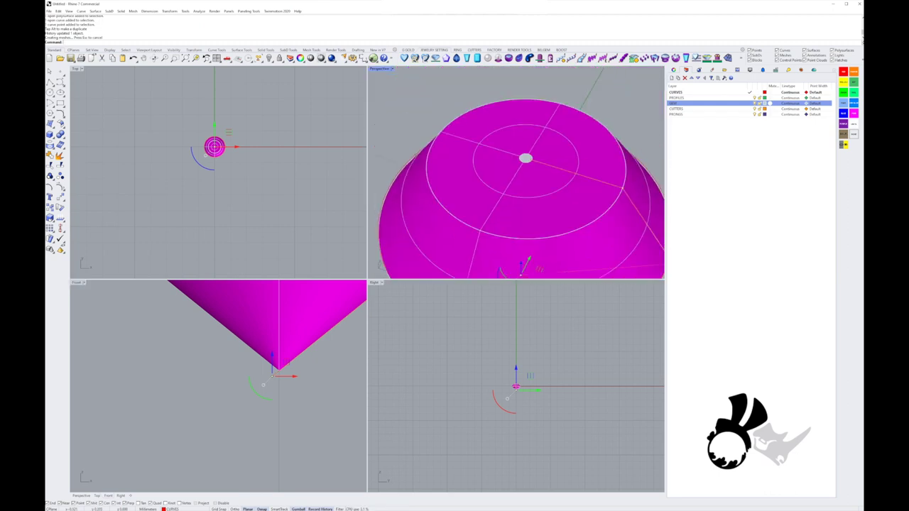
scroll(529, 152, "up", 6)
left_click(535, 174)
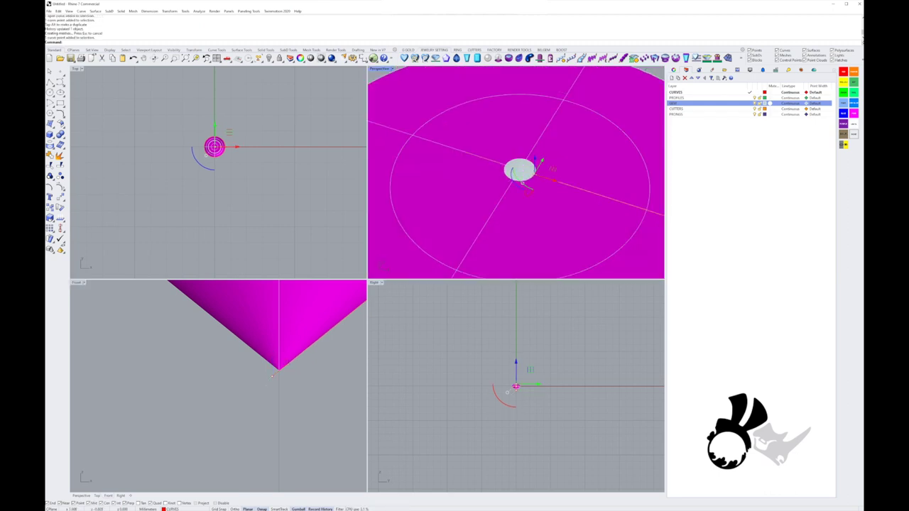
scroll(220, 146, "up", 15)
left_click_drag(201, 151, 196, 151)
scroll(504, 182, "down", 8)
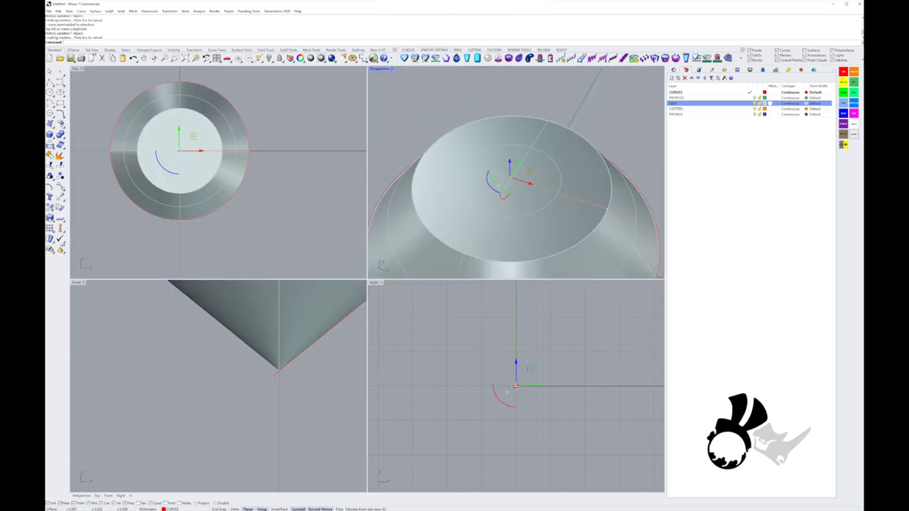
right_click_drag(520, 178, 548, 135)
scroll(540, 99, "down", 7)
key("Escape")
key("Escape")
Step: Show the half-profile curve's control points and move its two table points down slightly
left_click(578, 111)
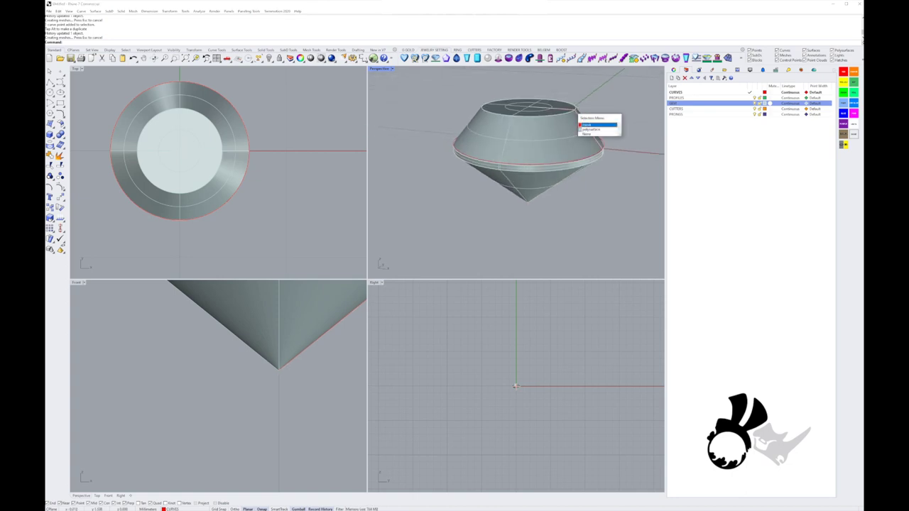
left_click(588, 125)
key("F10")
left_click_drag(517, 85, 594, 123)
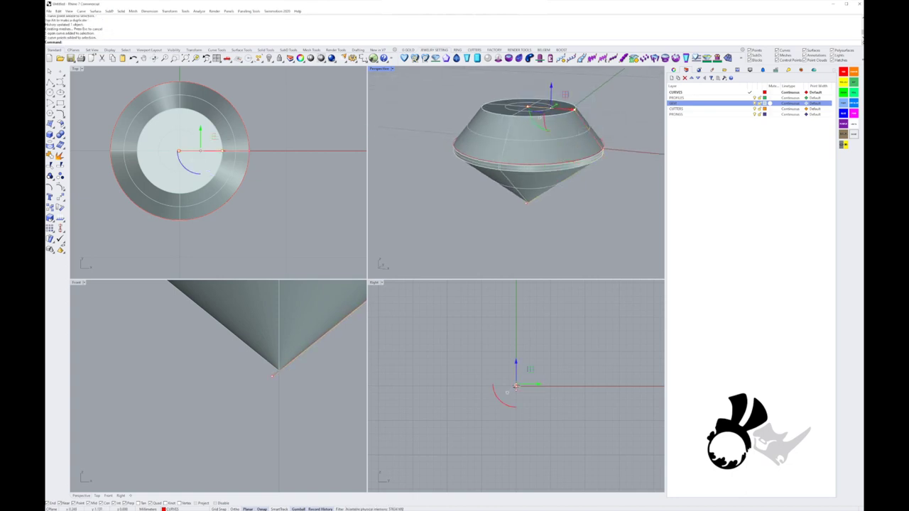
left_click_drag(551, 89, 551, 95)
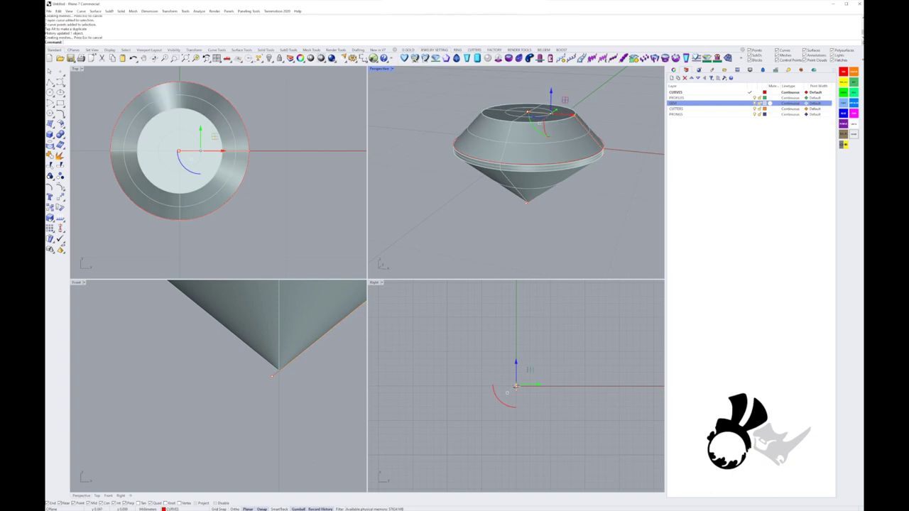
Step: Shift the profile's outer table point slightly outward to widen the gem's table
scroll(544, 121, "up", 5)
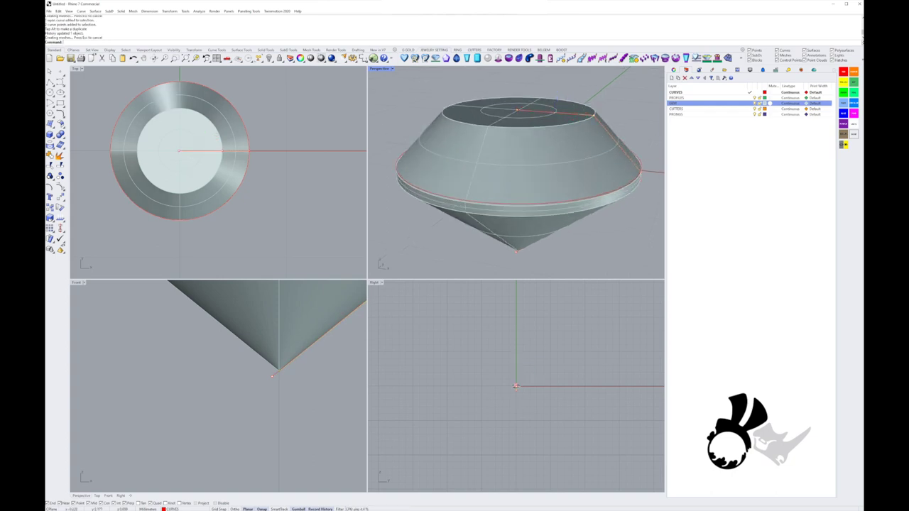
left_click(515, 386)
left_click_drag(615, 117, 608, 116)
key("alt+Right")
key("alt+Right")
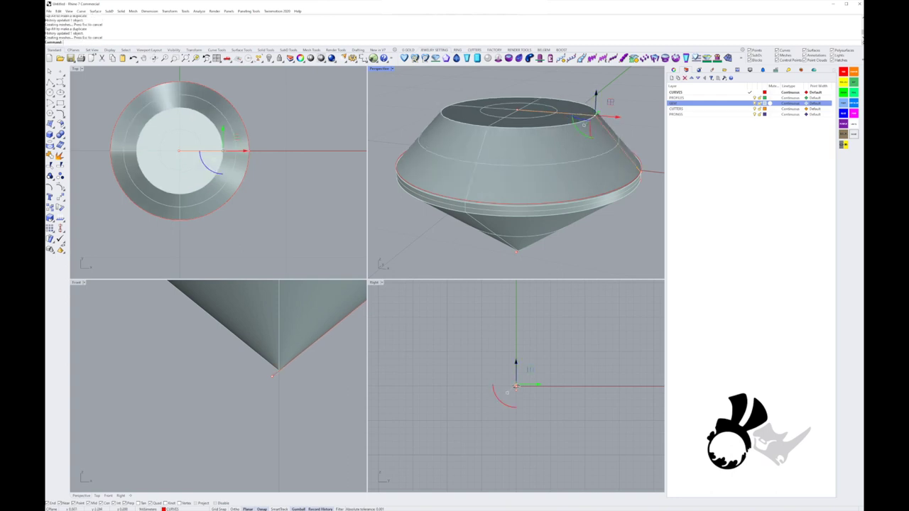
Step: Lower both table points to flatten the crown, raise them back a little, and turn the control points off
left_click(545, 119)
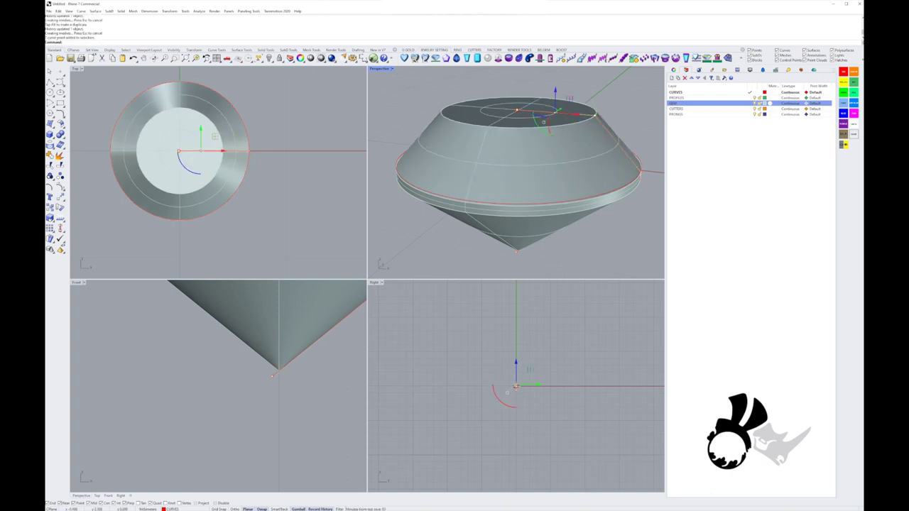
left_click_drag(555, 90, 556, 101)
scroll(186, 432, "down", 10)
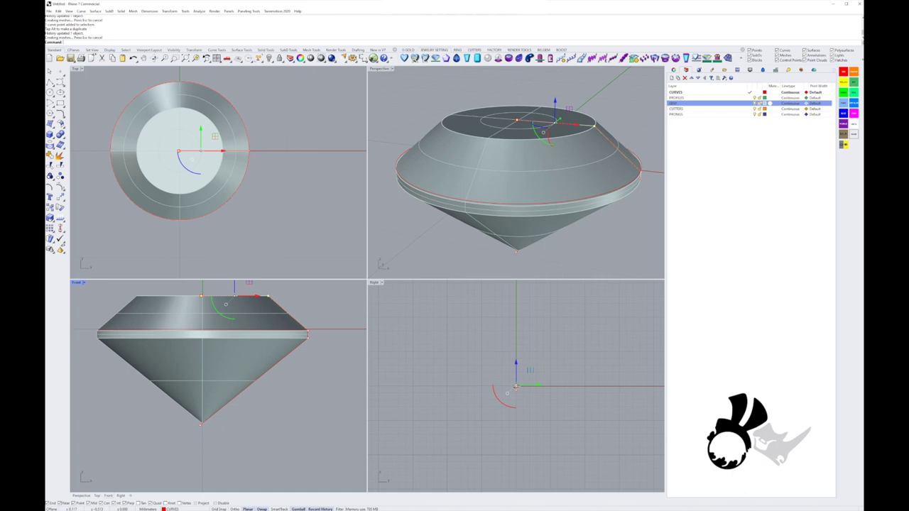
scroll(168, 423, "down", 4)
right_click_drag(167, 424, 186, 425)
left_click_drag(227, 317, 227, 312)
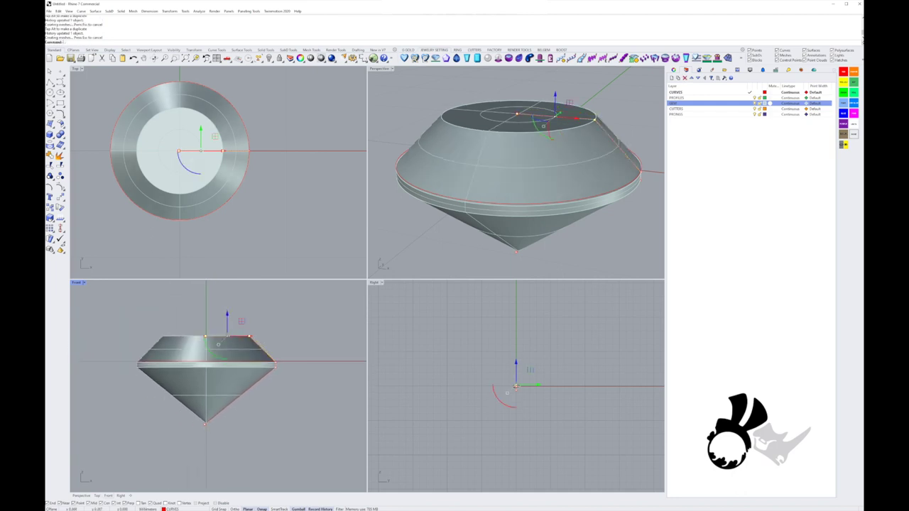
key("Escape")
key("Escape")
Step: Examine the adjusted gem in the Front, Perspective, Top and Right views
scroll(267, 369, "down", 8)
right_click_drag(267, 370, 246, 358)
scroll(594, 124, "down", 6)
right_click_drag(595, 124, 561, 142)
right_click_drag(199, 158, 239, 183)
scroll(240, 183, "down", 4)
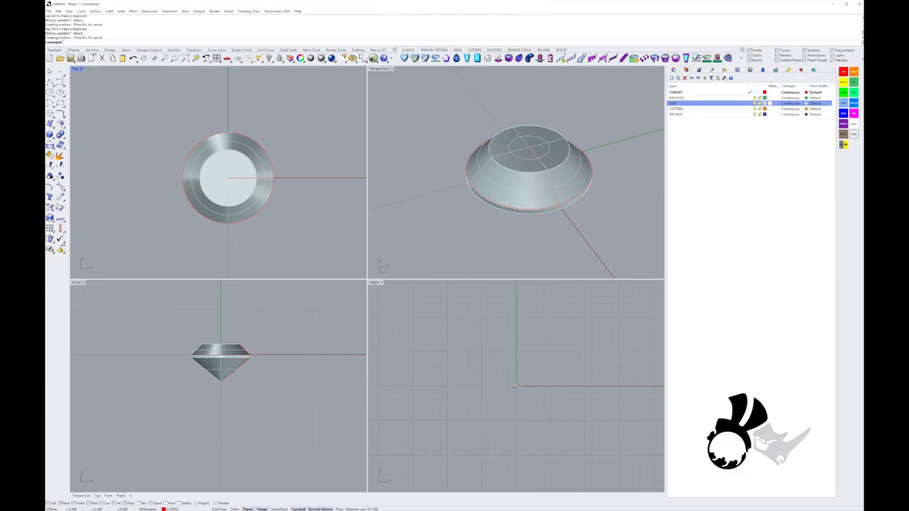
right_click_drag(318, 212, 315, 202)
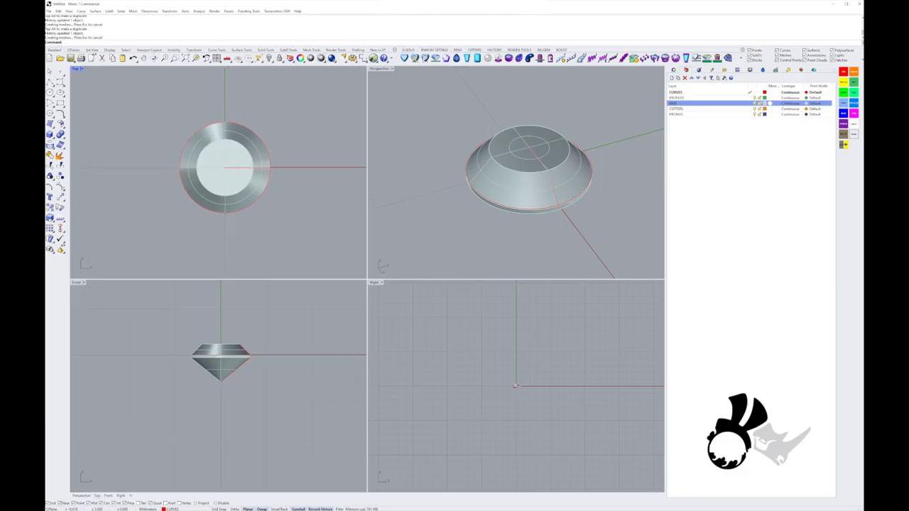
right_click_drag(518, 388, 522, 389)
scroll(523, 389, "up", 10)
scroll(516, 385, "up", 3)
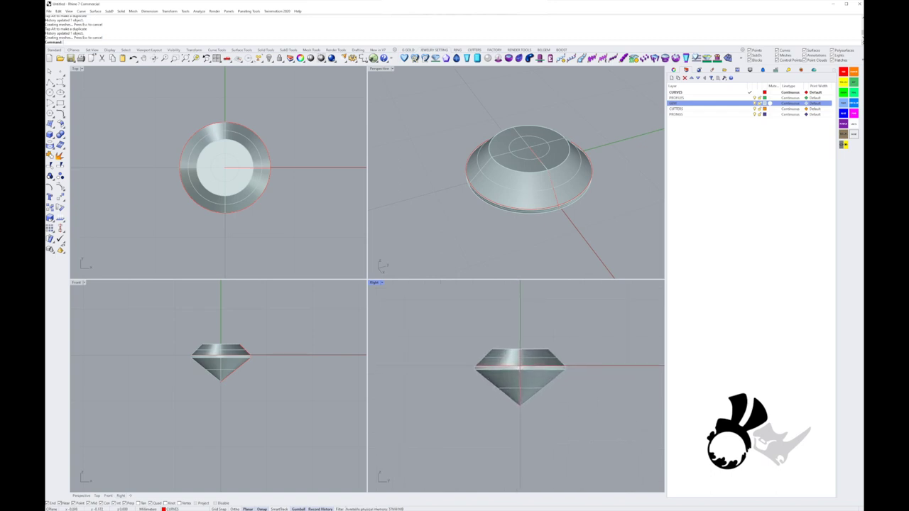
scroll(218, 353, "up", 10)
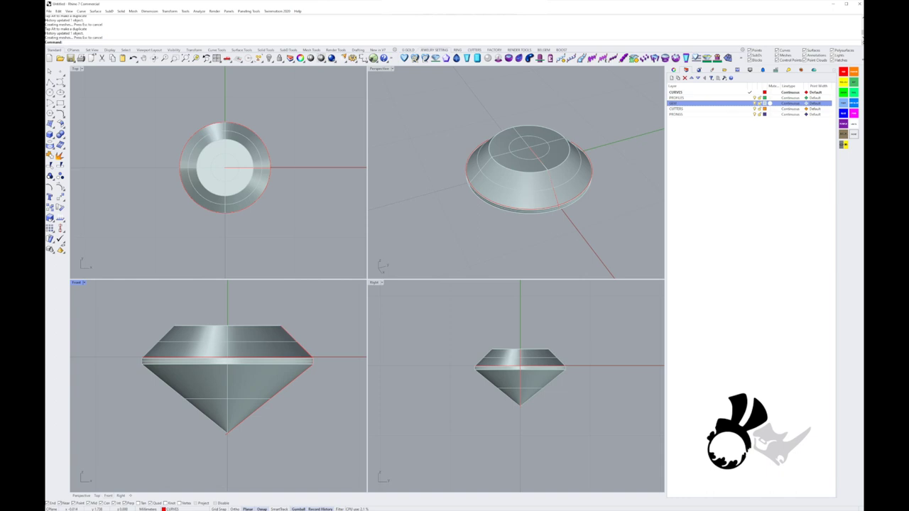
Step: On the CURVES layer, start a polyline in the Front view from the axis above the gem, out horizontally and straight down to the crown's upper edge
left_click(749, 109)
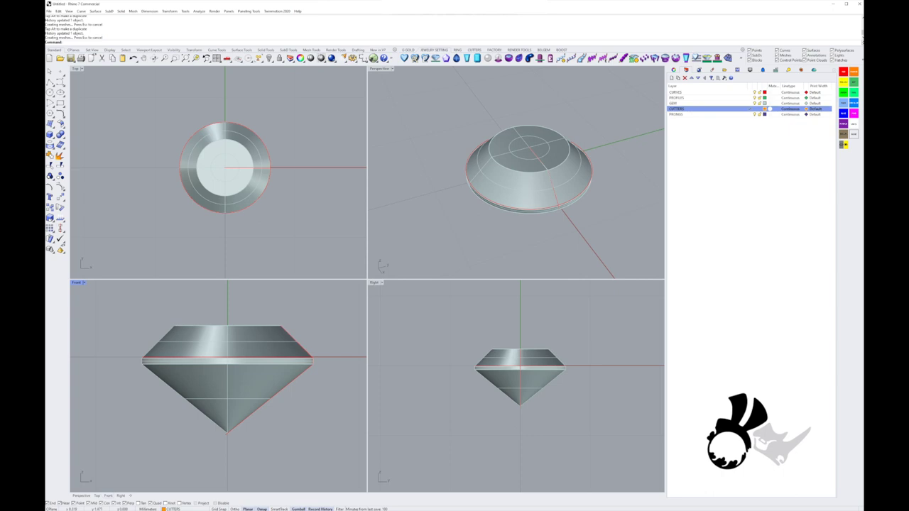
left_click(768, 92)
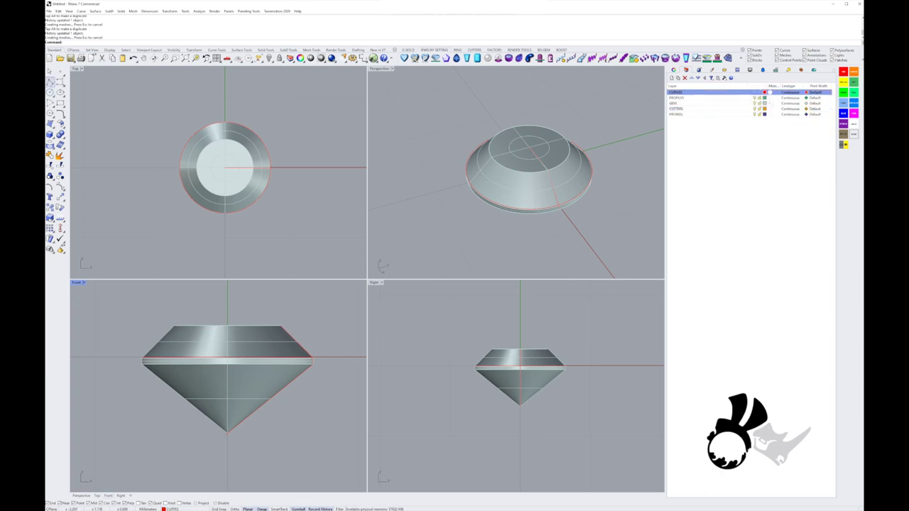
left_click(50, 82)
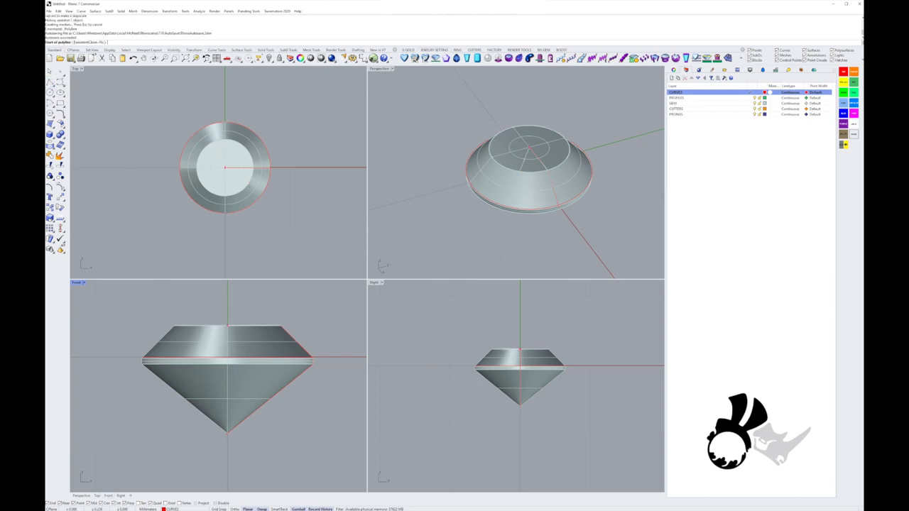
scroll(244, 345, "down", 3)
scroll(242, 341, "up", 2)
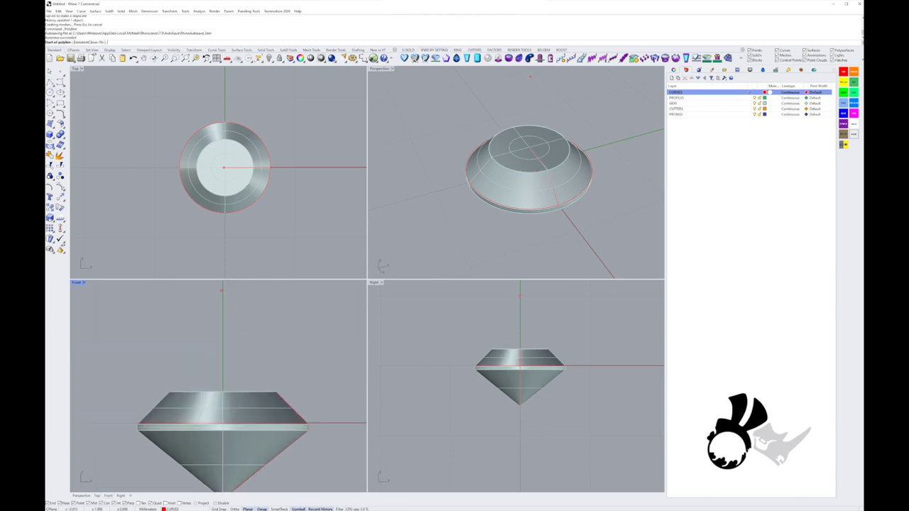
left_click(222, 290)
scroll(221, 291, "up", 3)
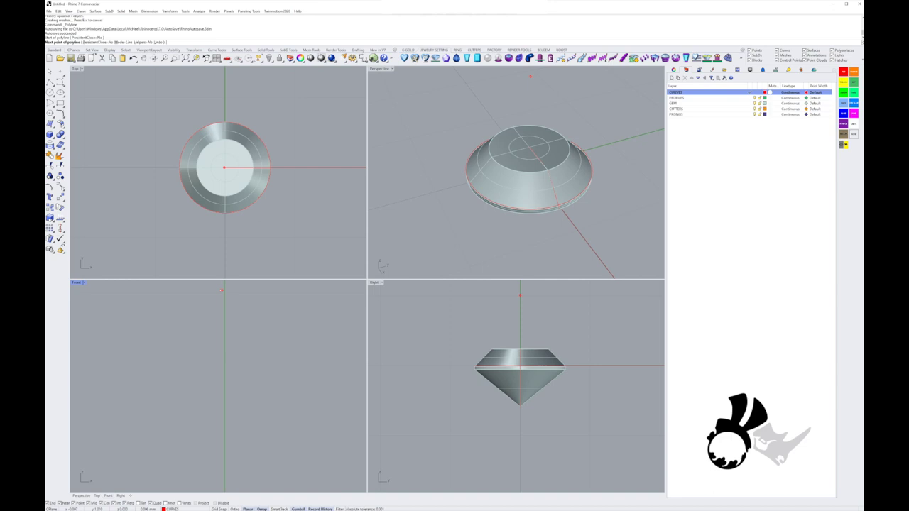
scroll(221, 291, "down", 4)
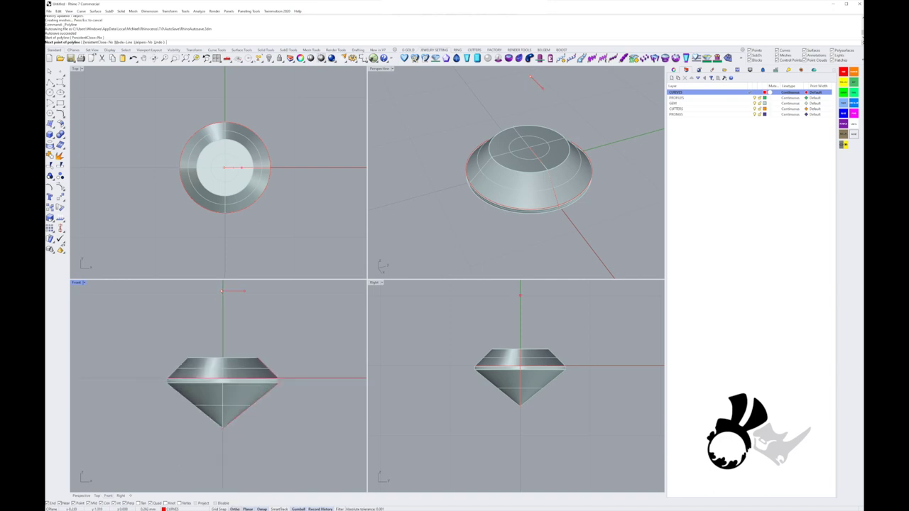
left_click(259, 291)
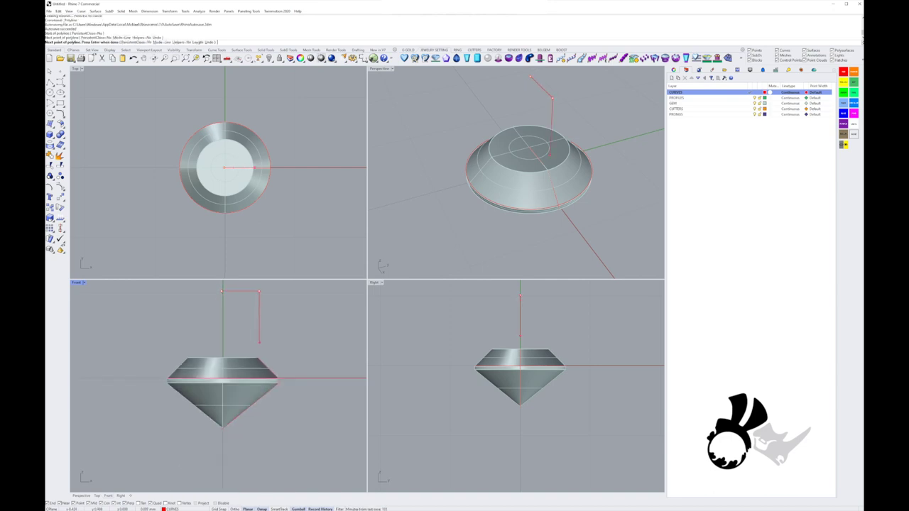
scroll(259, 344, "up", 3)
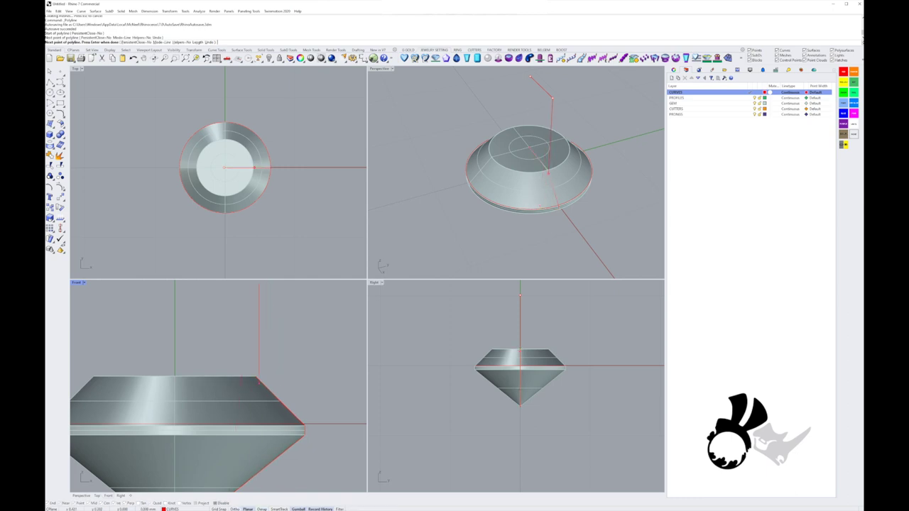
scroll(259, 375, "up", 4)
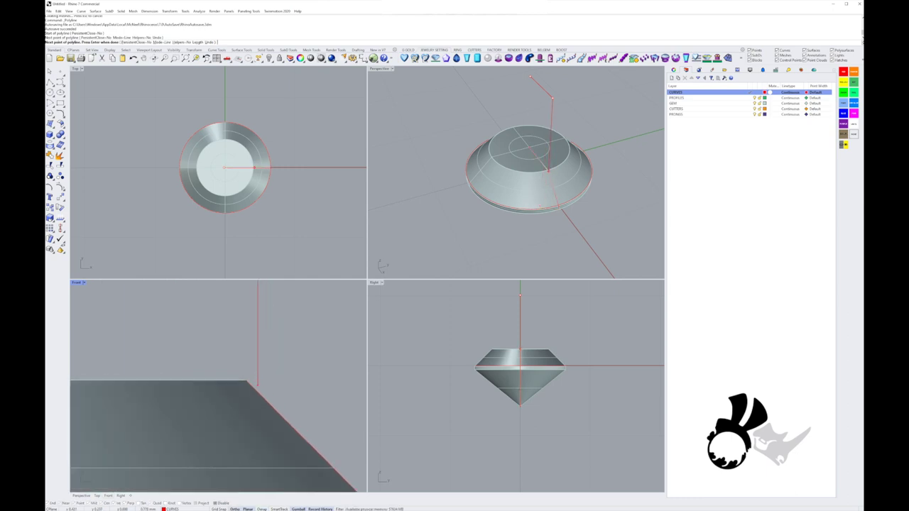
left_click(258, 385, "shift")
Step: Continue the polyline just outside the crown slope, down along the girdle and along the pavilion to just past the axis at its tip
scroll(257, 386, "down", 4)
right_click_drag(257, 385, 246, 328)
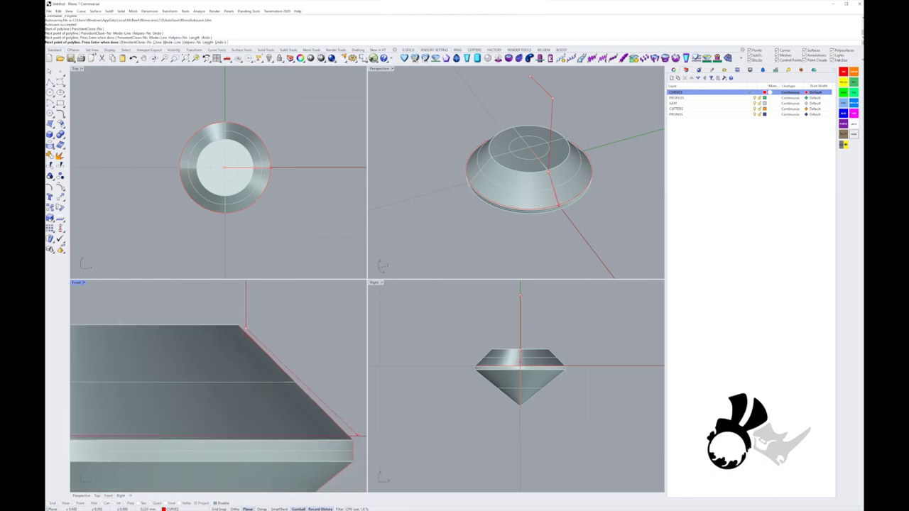
scroll(355, 435, "up", 2)
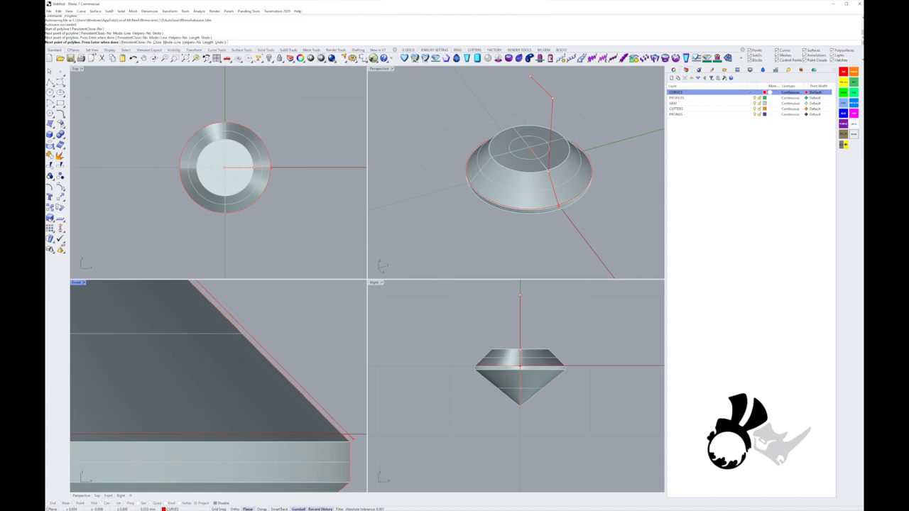
left_click(352, 439)
right_click_drag(353, 473, 340, 382, "shift")
left_click(341, 433, "shift")
scroll(340, 431, "down", 5)
right_click_drag(273, 436, 354, 321)
scroll(291, 374, "down", 5)
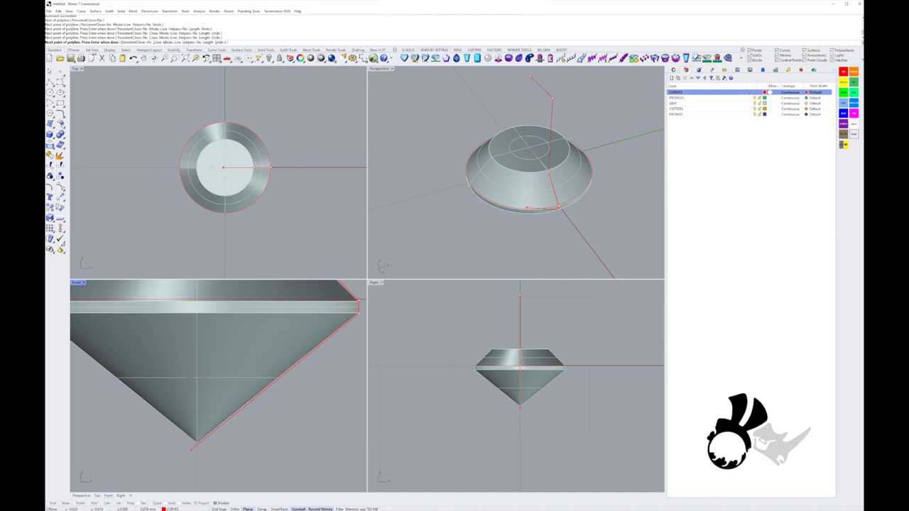
left_click(197, 443)
right_click(198, 444)
Step: Finish the cutter polyline just past the axis at the gem's tip
scroll(211, 450, "down", 8)
scroll(254, 370, "up", 8)
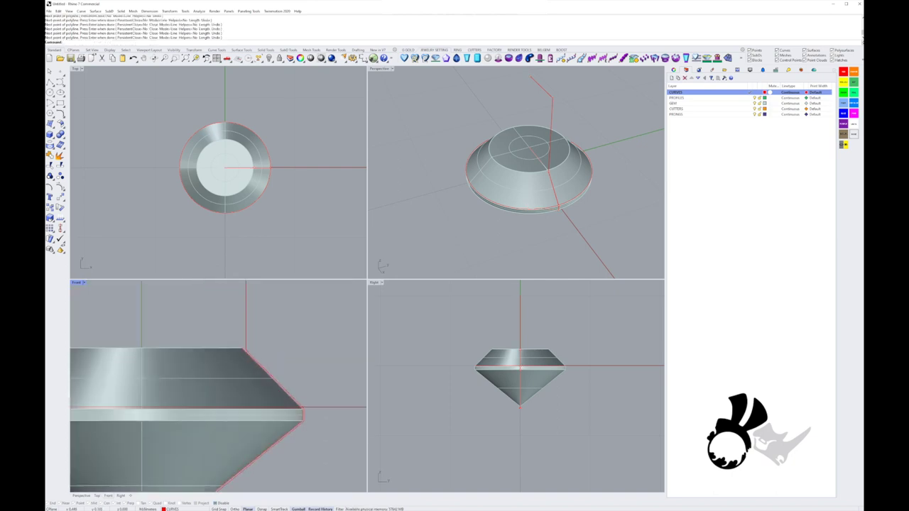
Step: Try offsetting the gem's half profile outward by 0.01 mm in the Front view
left_click(266, 370)
scroll(264, 368, "down", 4)
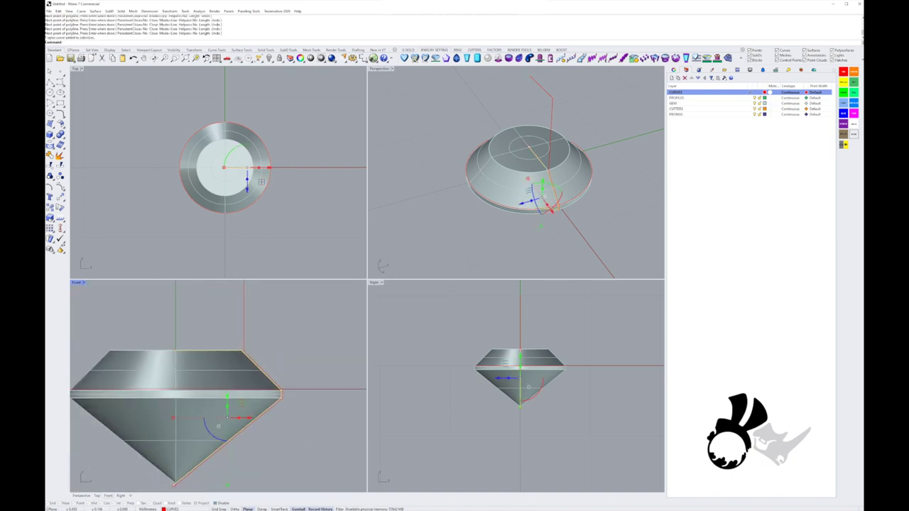
right_click_drag(264, 369, 278, 365)
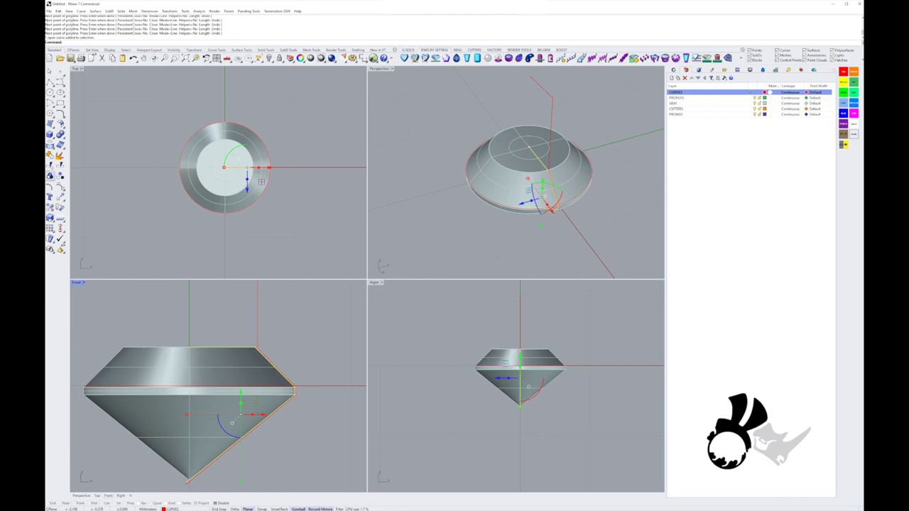
left_click(59, 113)
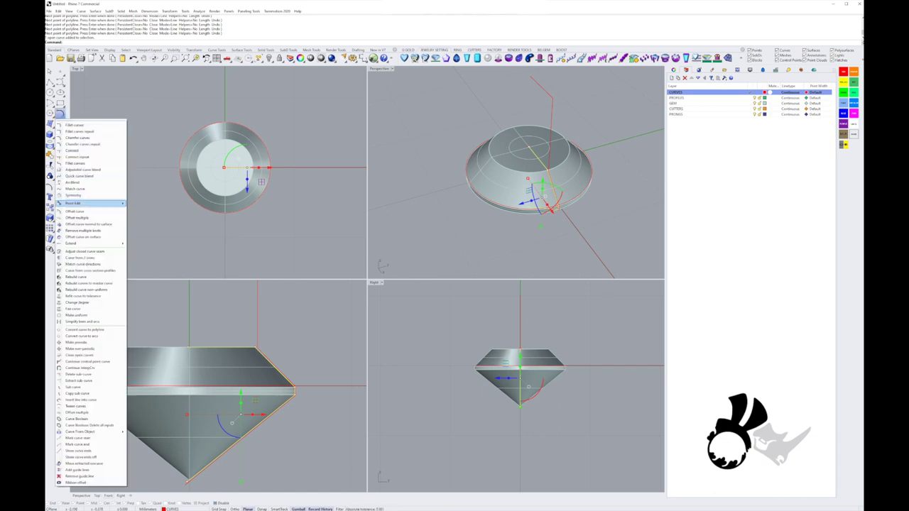
left_click(74, 211)
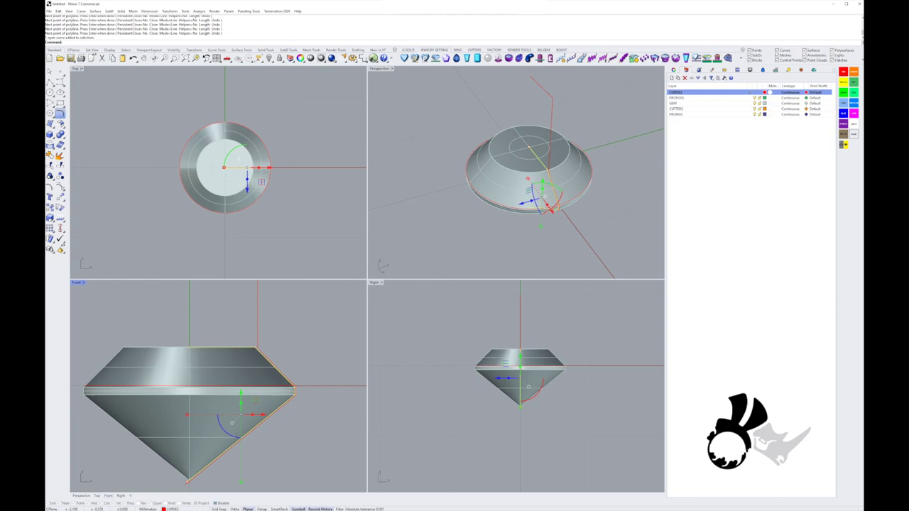
scroll(291, 348, "up", 3)
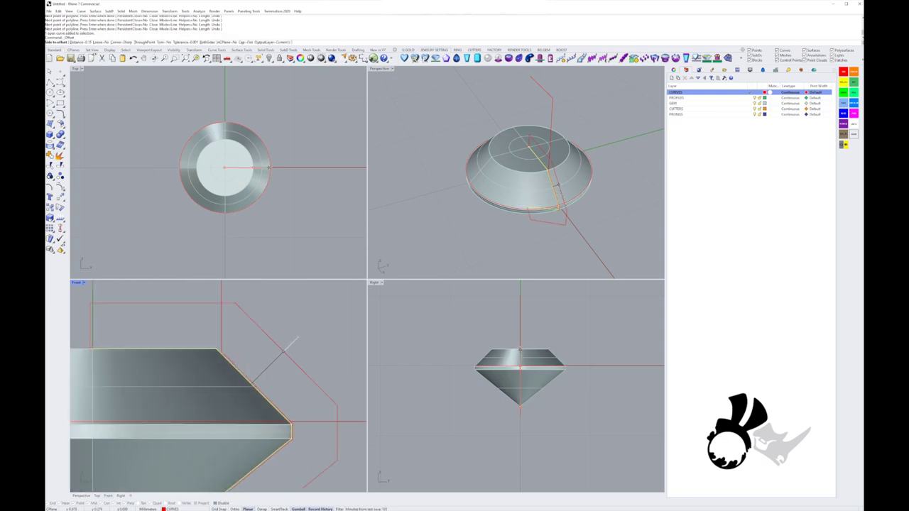
type("0.03")
key("Return")
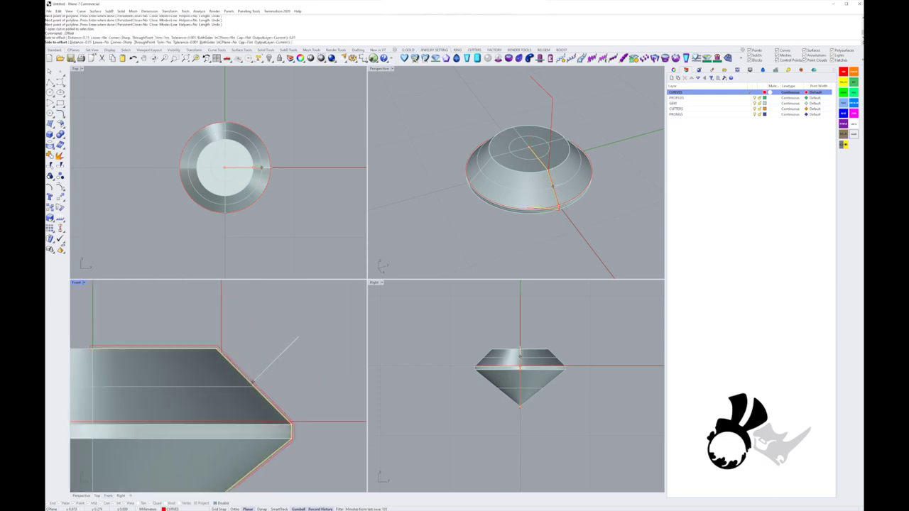
scroll(253, 382, "down", 4)
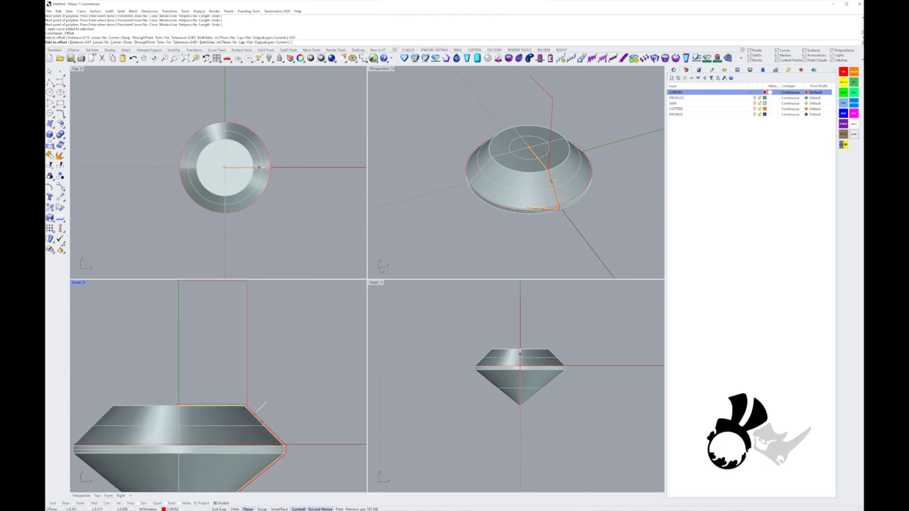
left_click(305, 387)
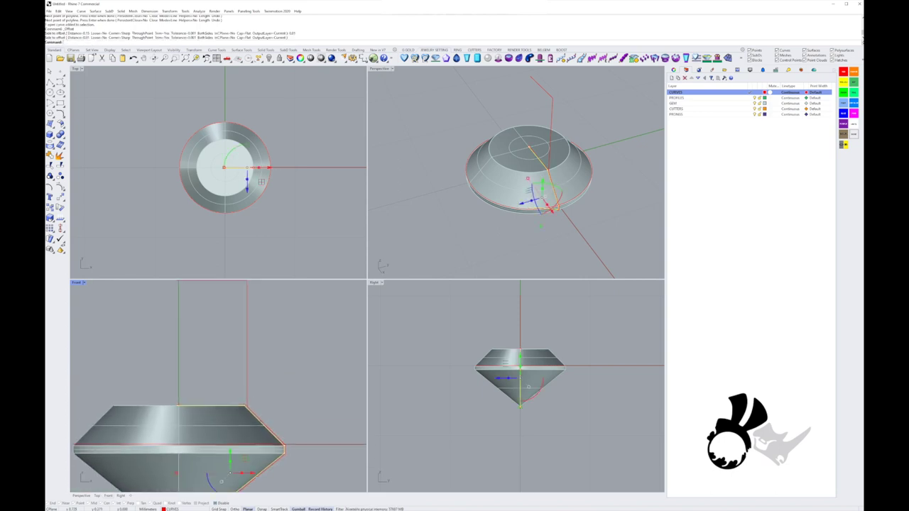
scroll(289, 408, "down", 4)
right_click_drag(288, 408, 283, 384)
left_click(282, 391)
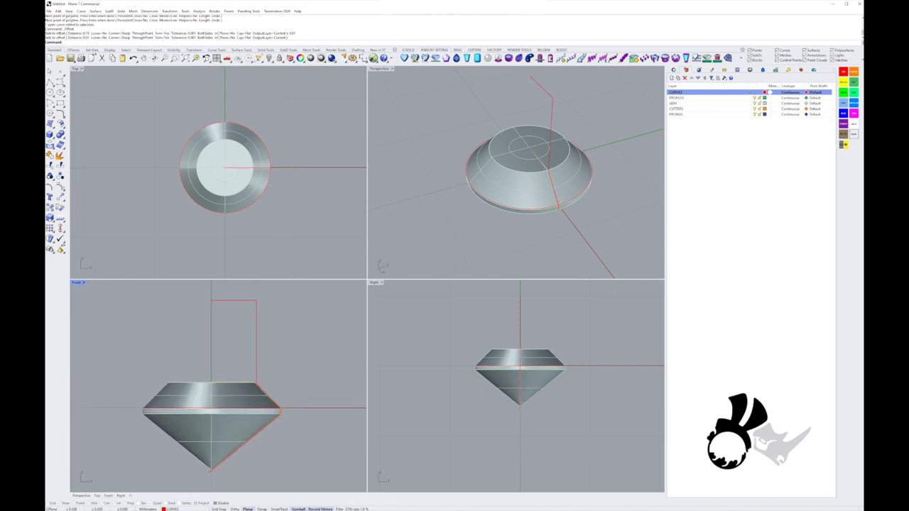
Step: Draw a line about 1 mm long from the cutter profile's pavilion segment straight down in the Front view
left_click(256, 337)
right_click_drag(277, 418, 280, 374)
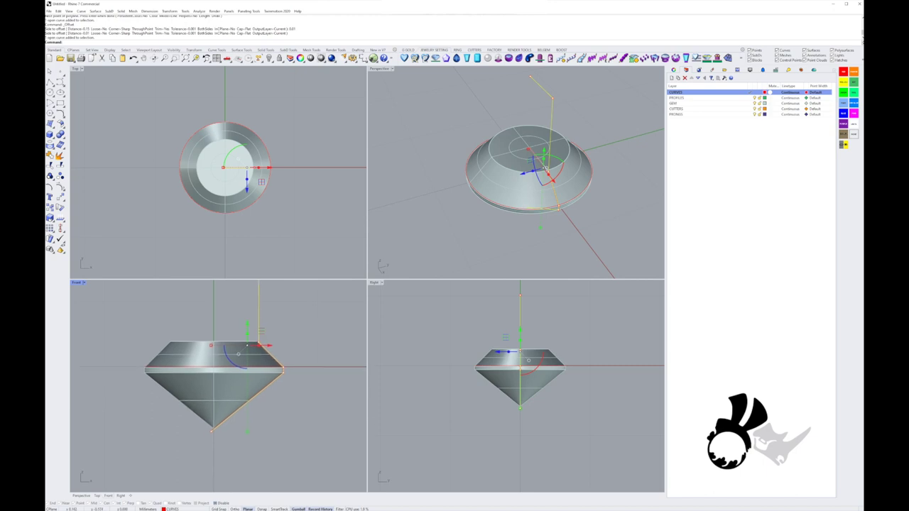
scroll(231, 424, "up", 8)
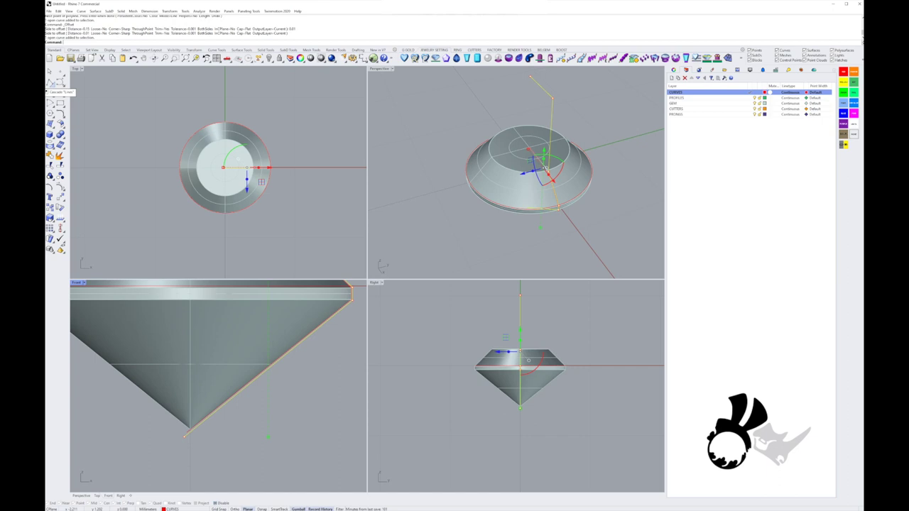
left_click(53, 85)
left_click(61, 93)
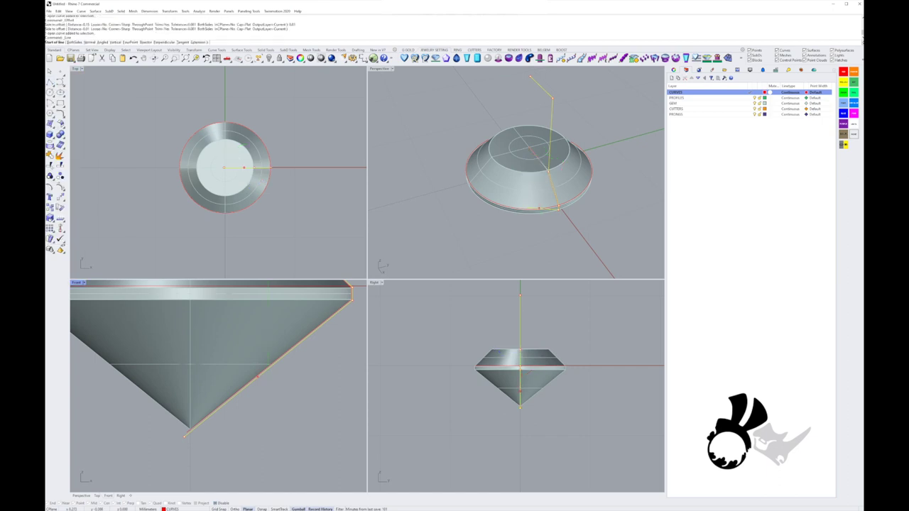
left_click(245, 385)
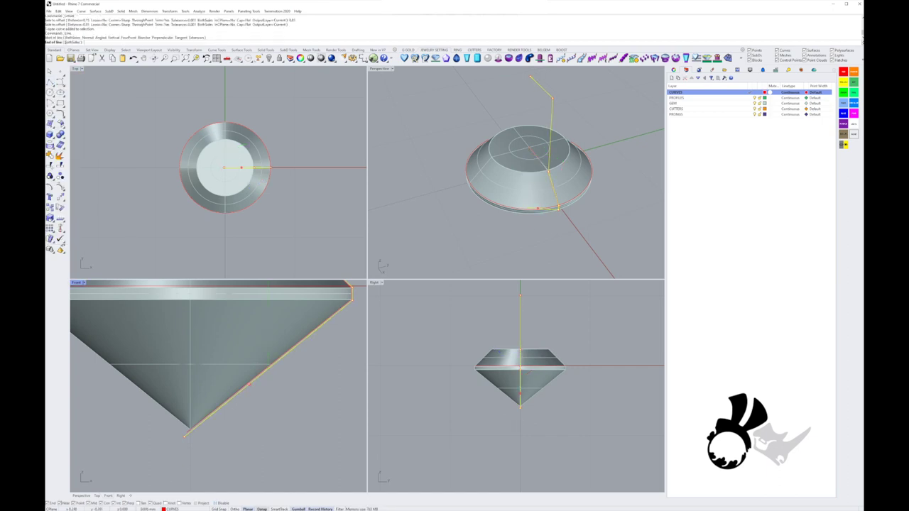
scroll(245, 384, "down", 3)
right_click_drag(243, 408, 237, 365)
key("shift")
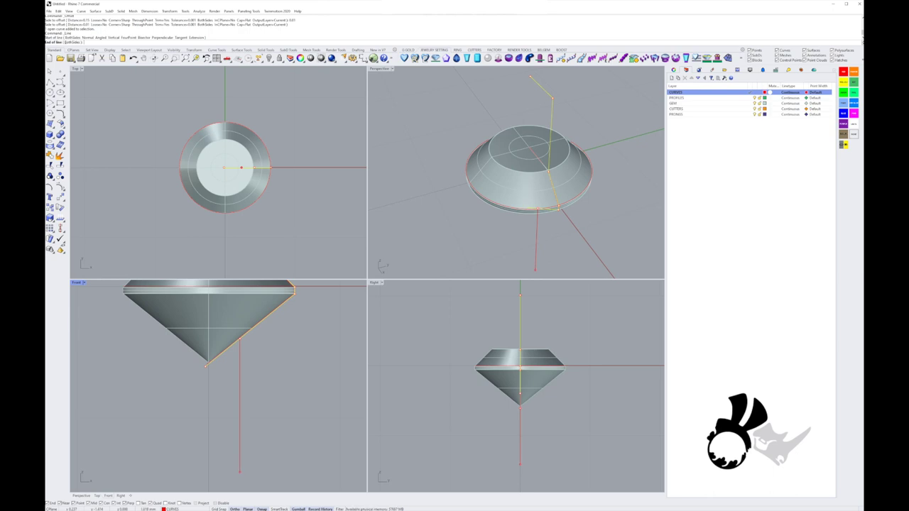
left_click(240, 471)
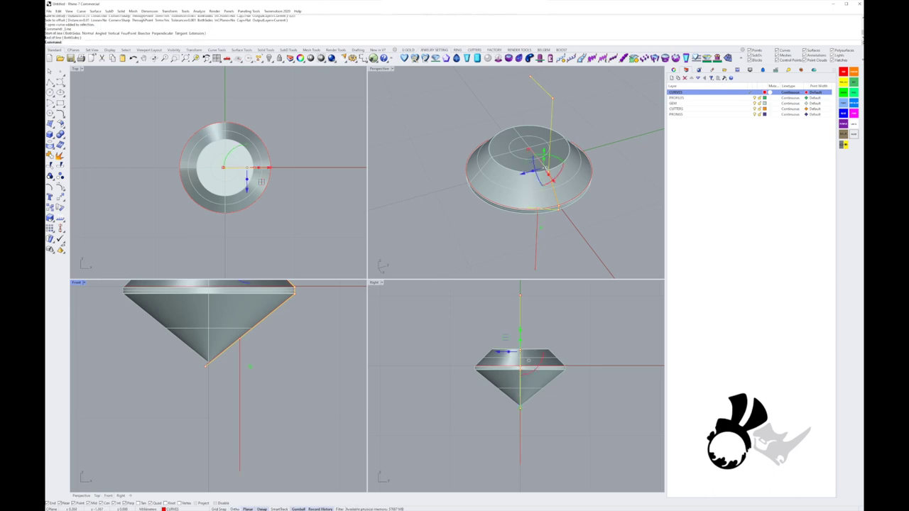
Step: Draw a horizontal line from the vertical line's lower end to the central axis
key("Escape")
key("Return")
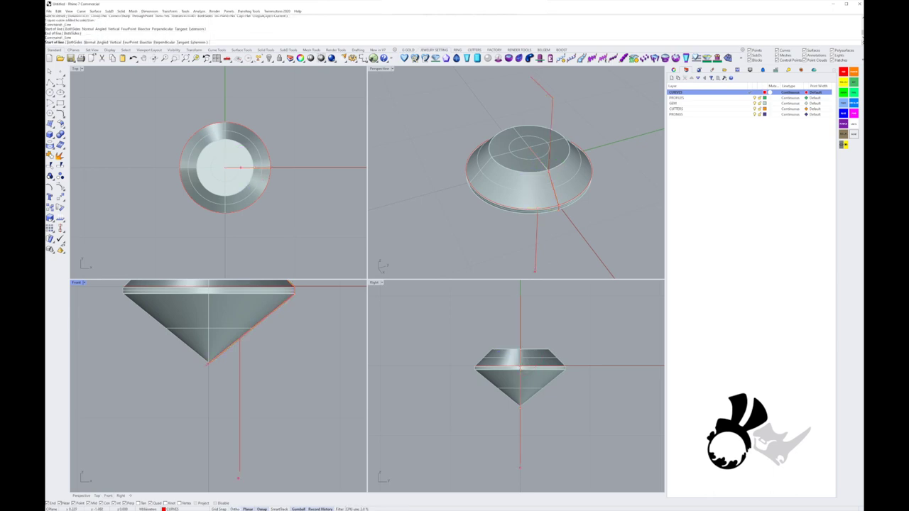
left_click(240, 471)
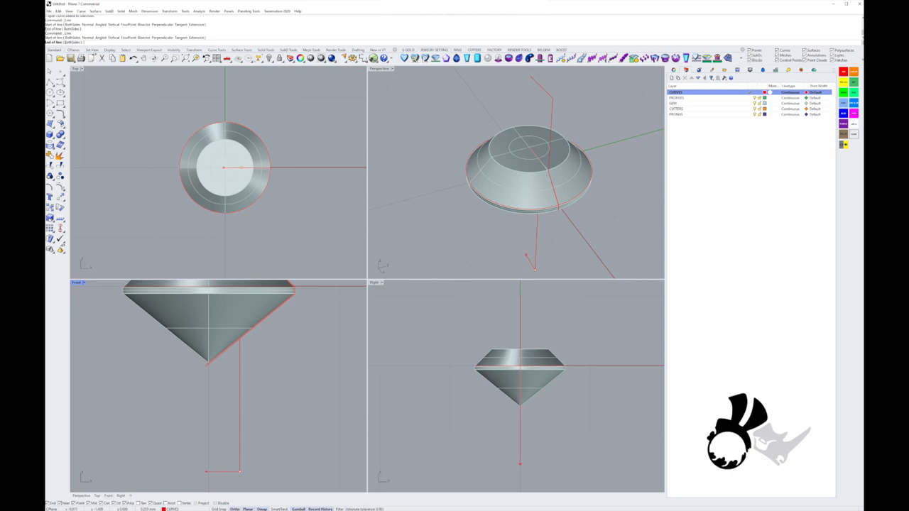
left_click(207, 471)
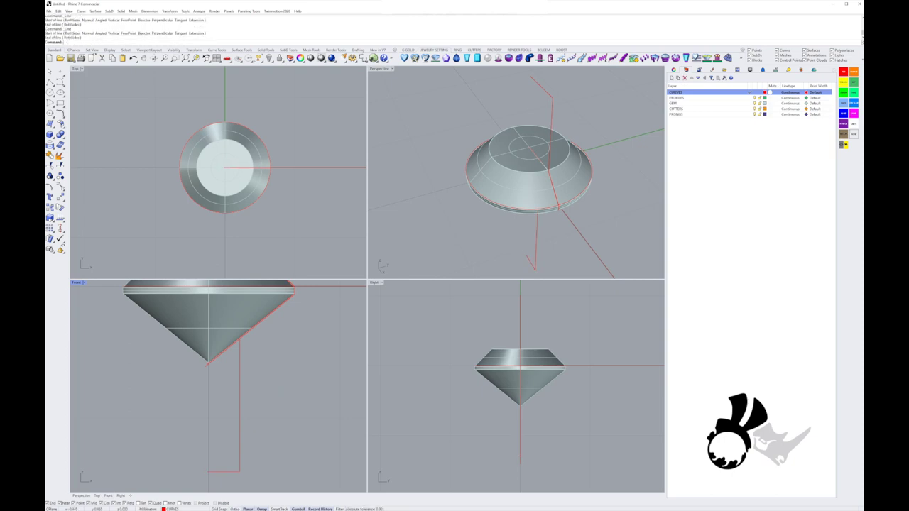
Step: Hide the GEM layer and trim away the part of the cutter profile between the vertical line and the pavilion tip
left_click(754, 104)
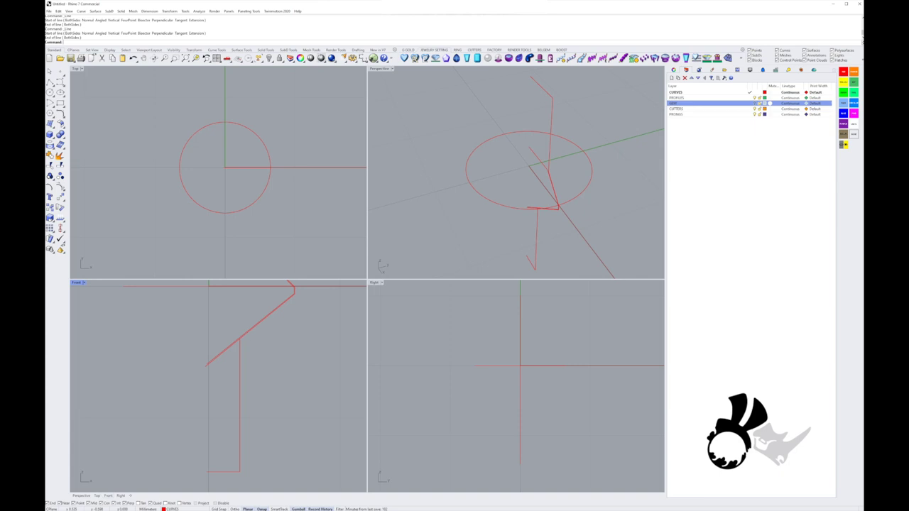
scroll(224, 312, "up", 5)
left_click(262, 409)
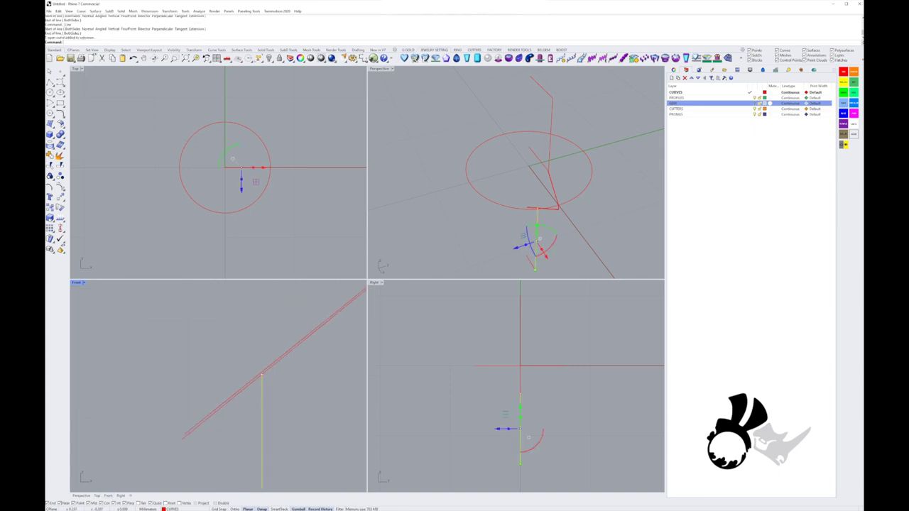
left_click(235, 396, "shift")
left_click(49, 165)
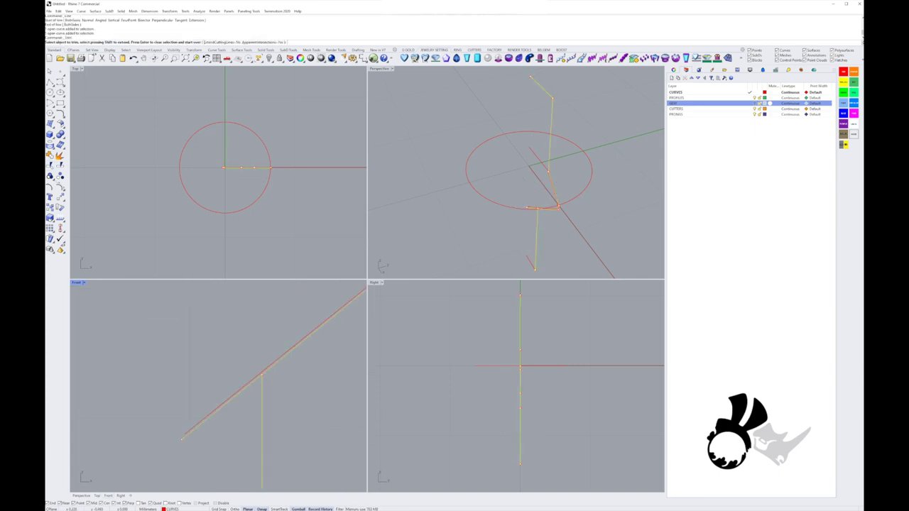
left_click(216, 412)
Step: Join the trimmed cutter profile and the vertical line into one curve and deselect it
left_click(50, 154)
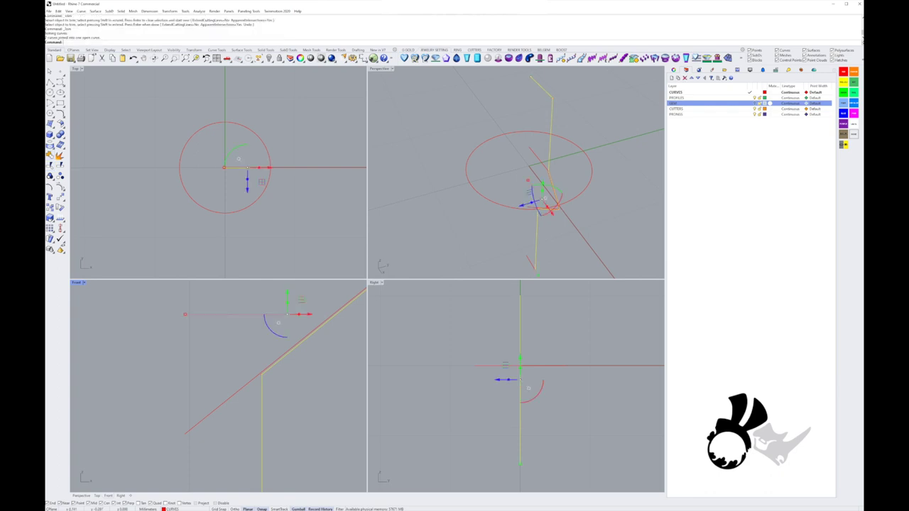
scroll(240, 357, "down", 10)
right_click_drag(240, 358, 243, 368)
scroll(248, 348, "up", 2)
key("Escape")
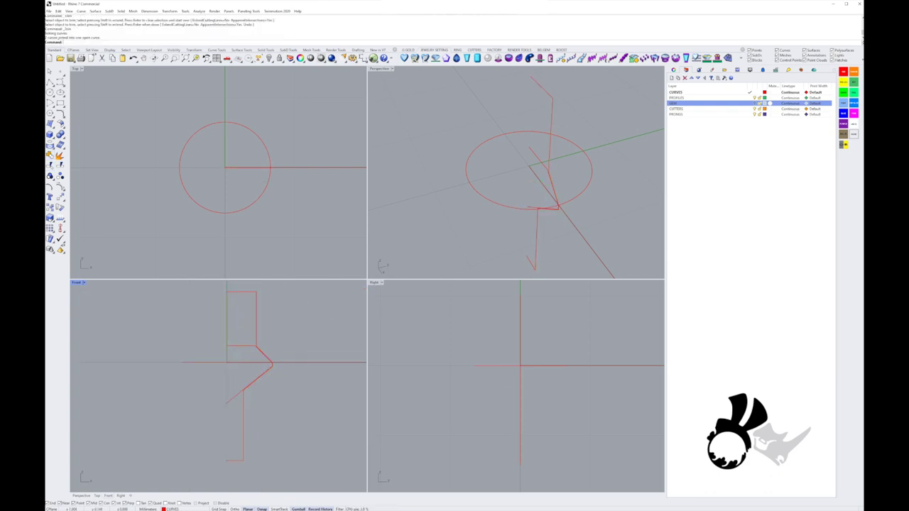
Step: Make CUTTERS the current layer and revolve the joined profile 360 degrees around the vertical axis through the origin
right_click_drag(553, 164, 593, 160)
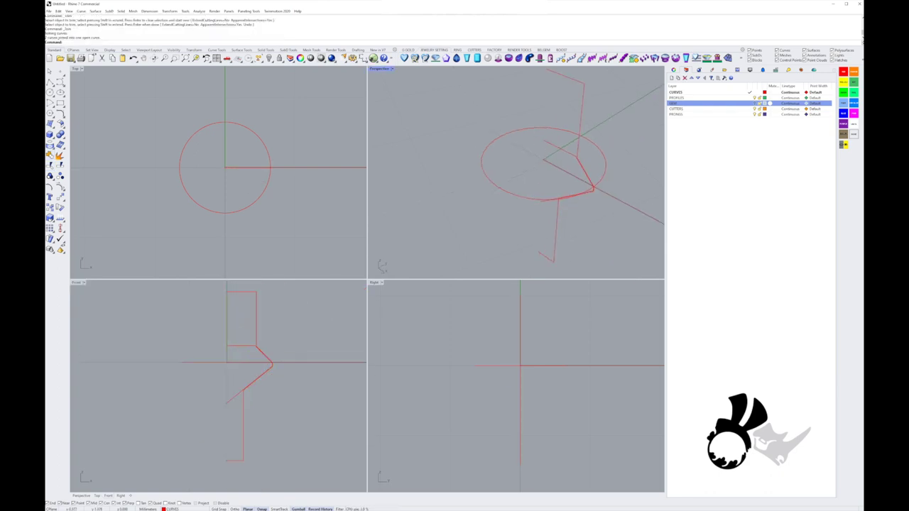
left_click(750, 109)
left_click(581, 112)
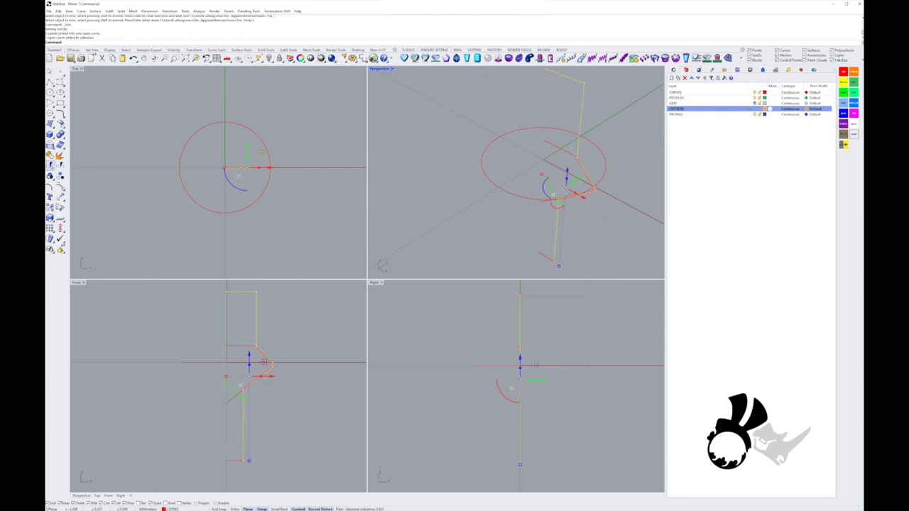
left_click(53, 127)
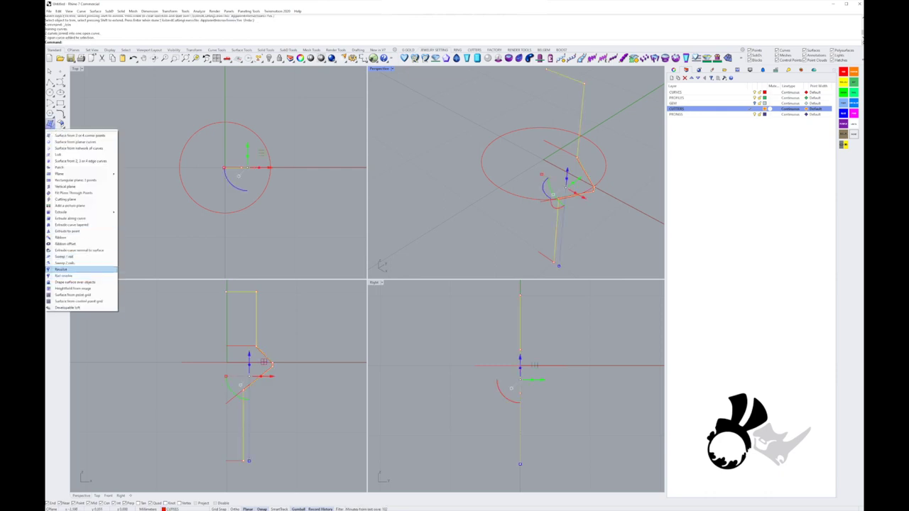
left_click(61, 269)
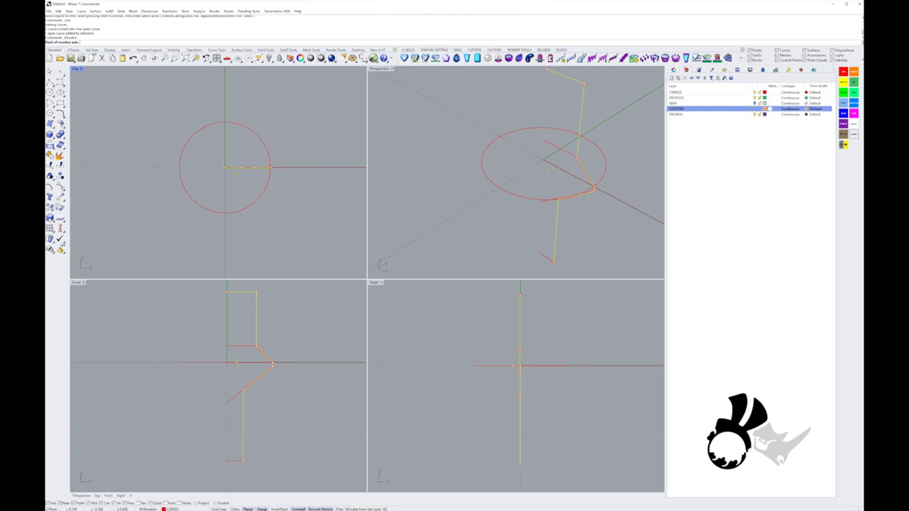
left_click(225, 168)
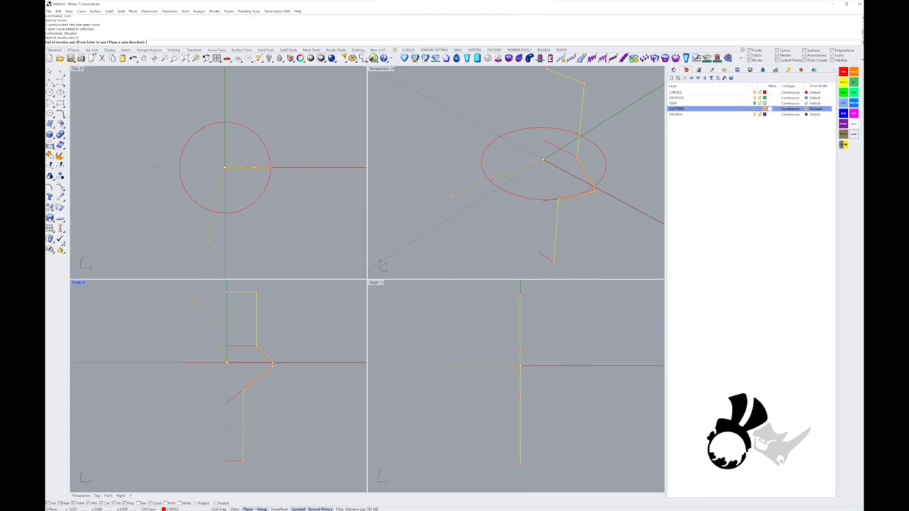
scroll(184, 403, "down", 3)
key("Return")
key("Return")
key("Return")
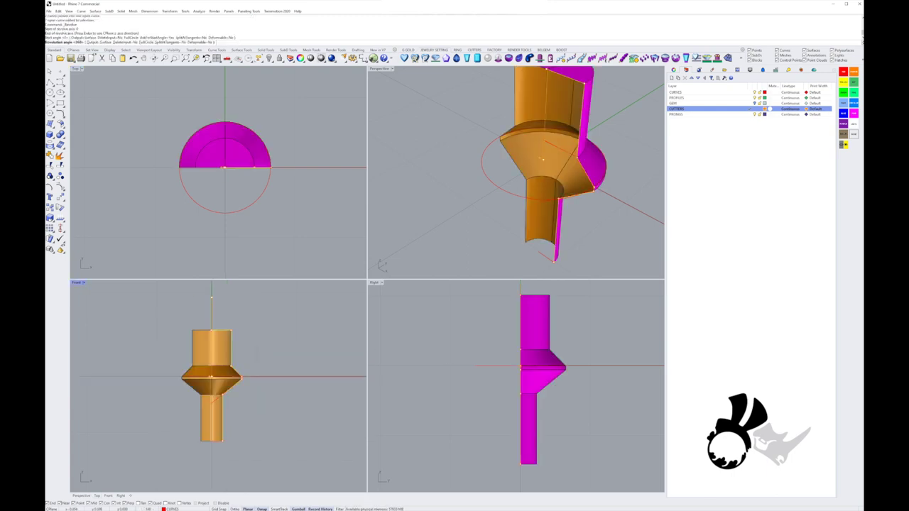
Step: Examine the revolved cutter in the Perspective view, especially its lower end from below
left_click(447, 181)
scroll(447, 181, "down", 4)
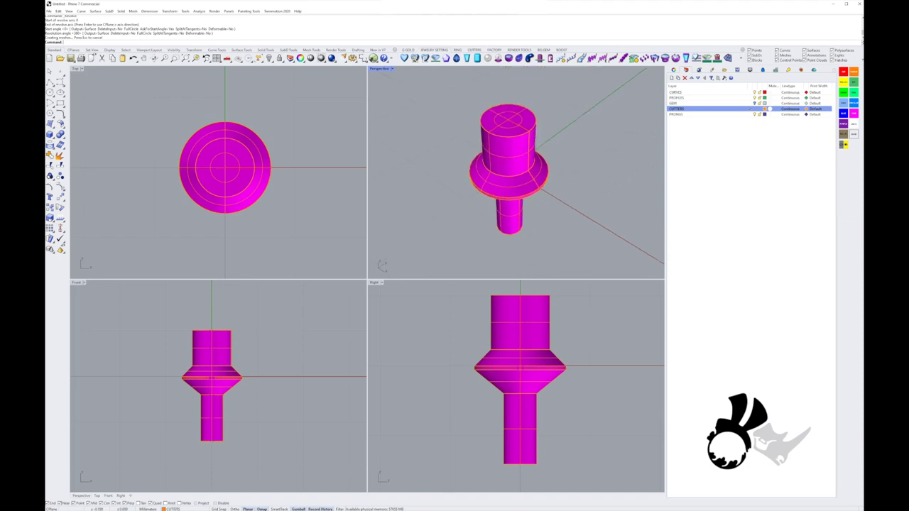
scroll(497, 148, "up", 8)
left_click(500, 149)
scroll(507, 163, "down", 1)
scroll(508, 164, "up", 4)
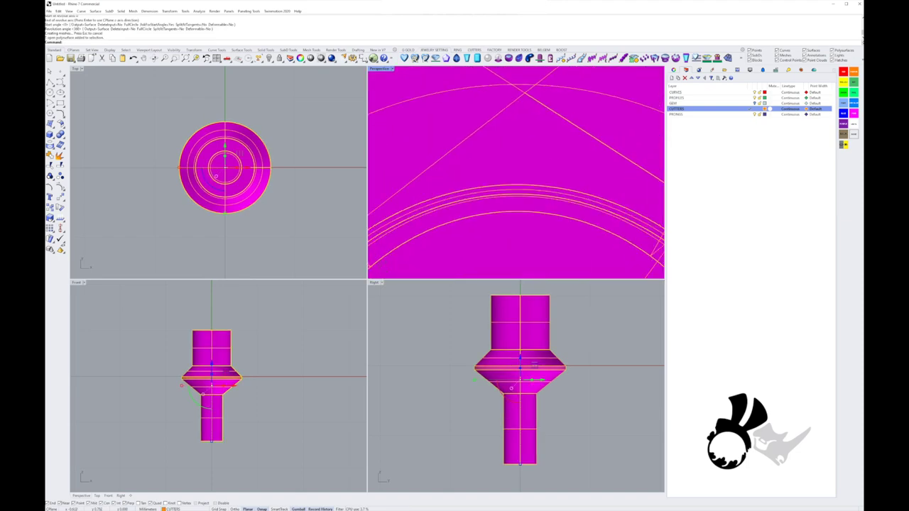
scroll(507, 163, "down", 4)
right_click_drag(508, 178, 506, 99)
right_click_drag(507, 156, 518, 106)
scroll(529, 170, "down", 7)
scroll(544, 206, "up", 14)
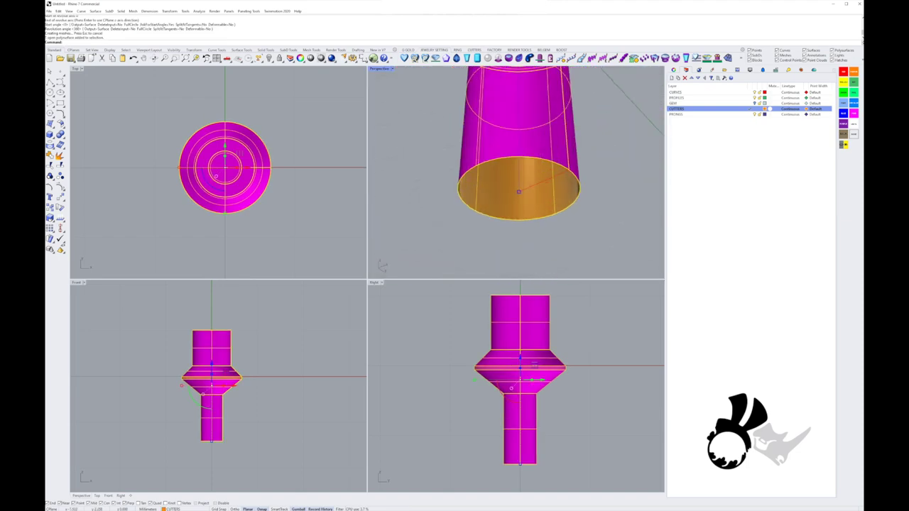
scroll(528, 163, "down", 9)
mouse_move(528, 170)
right_mouse_down()
mouse_move(525, 142)
mouse_move(520, 160)
right_mouse_up()
scroll(521, 161, "up", 2)
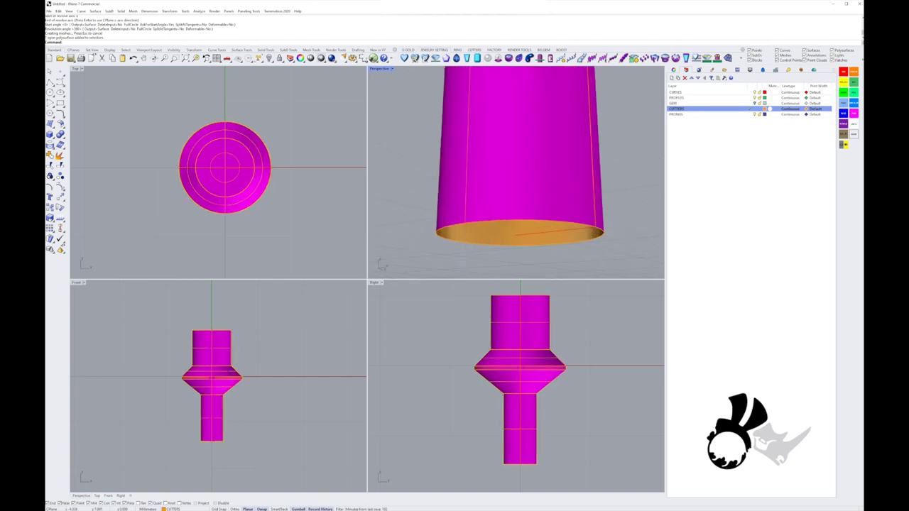
Step: Join the short horizontal line at the cutter's lower end to the cutter profile and accept breaking the revolve history
left_click(555, 231)
left_click(595, 211, "shift")
left_click(621, 221)
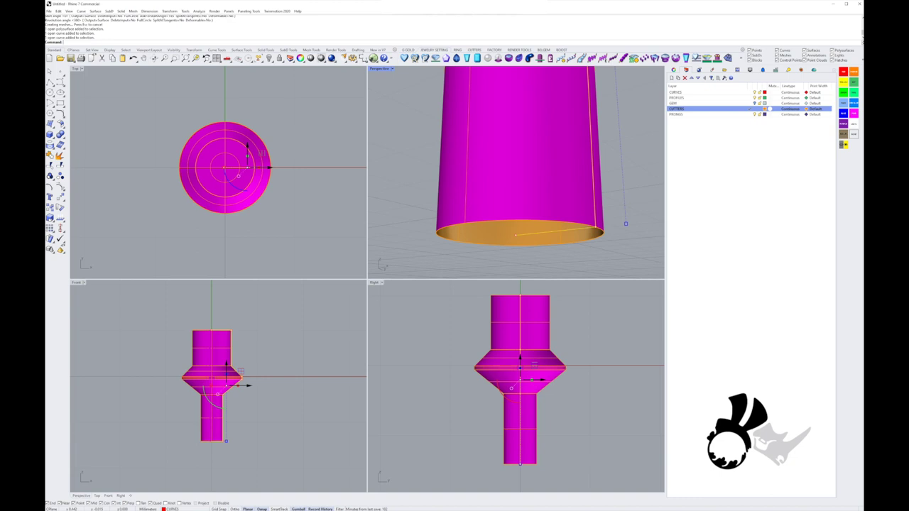
left_click(50, 155)
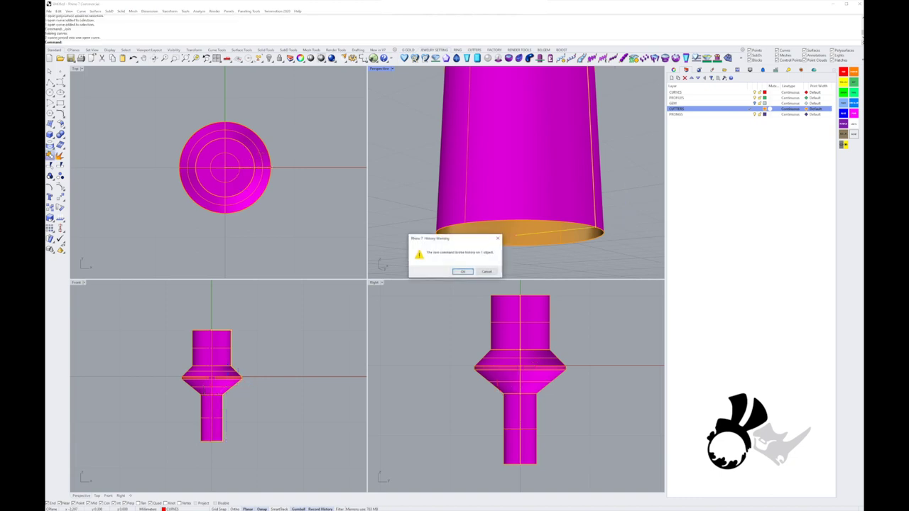
left_click(462, 272)
Step: Delete the open-ended revolved cutter
left_click(624, 221)
left_click(550, 191)
key("Delete")
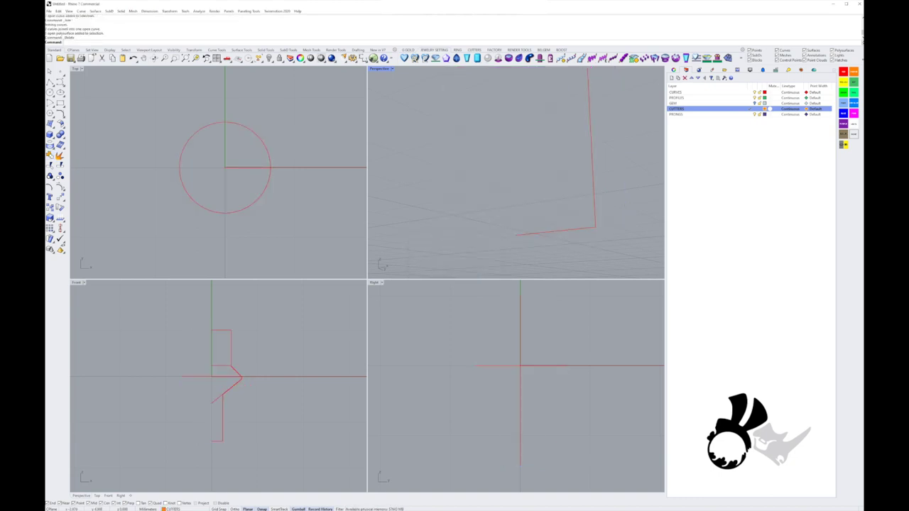
Step: Revolve the joined cutter profile 360 degrees around the vertical axis through the origin
left_click(592, 182)
right_click(126, 42)
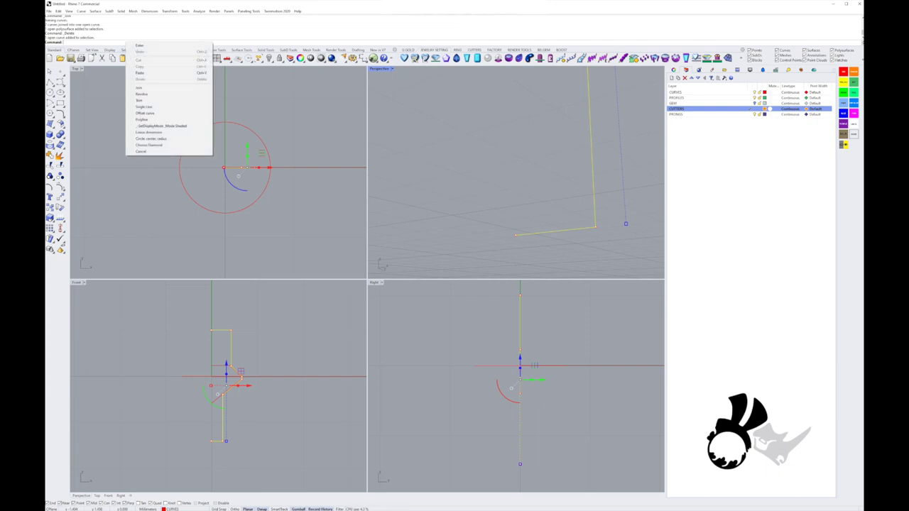
left_click(146, 94)
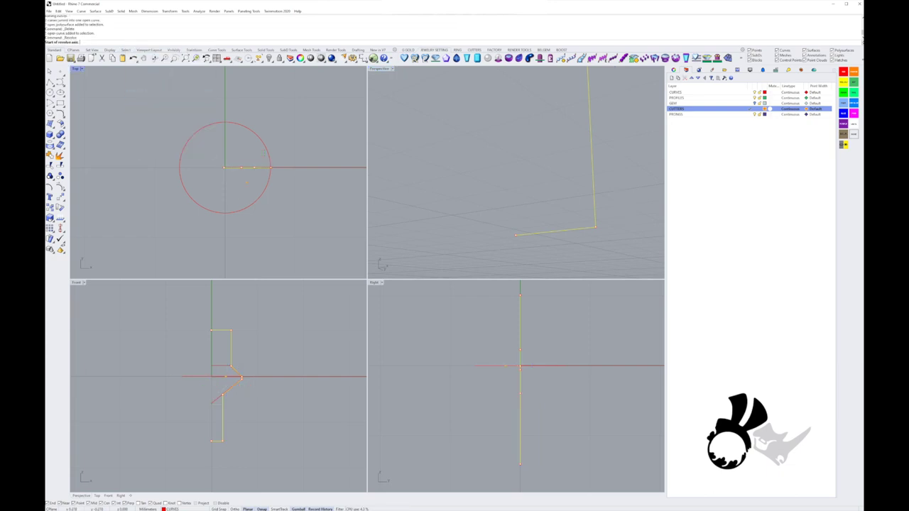
type("0")
key("Return")
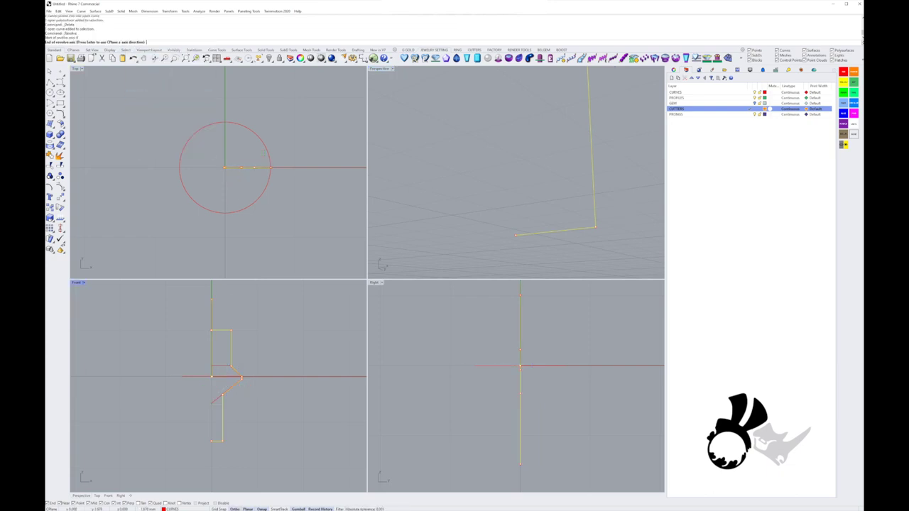
left_click(212, 298)
key("Return")
key("Return")
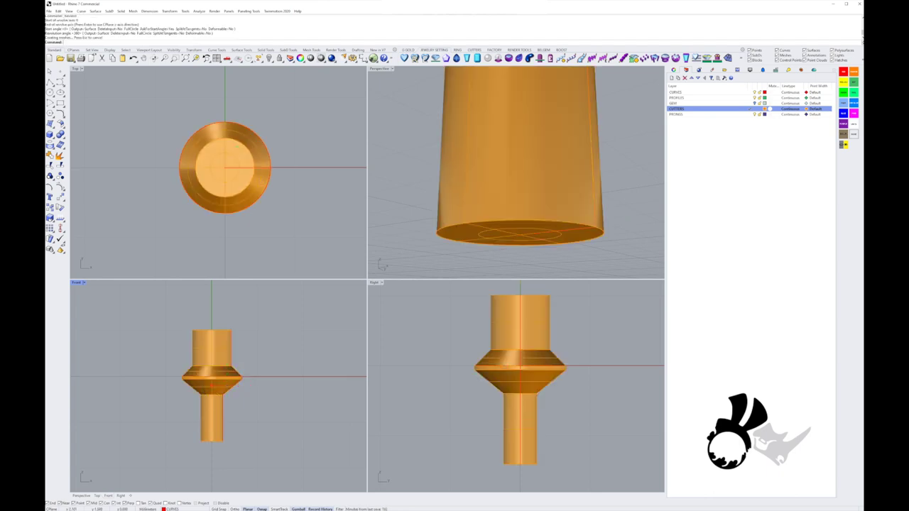
Step: Check the new cutter solid, show the GEM layer and make it current, and hide the CUTTERS layer
scroll(462, 188, "down", 12)
right_click_drag(483, 185, 568, 144)
scroll(529, 174, "up", 2)
left_click(526, 190)
left_click(754, 104)
key("Escape")
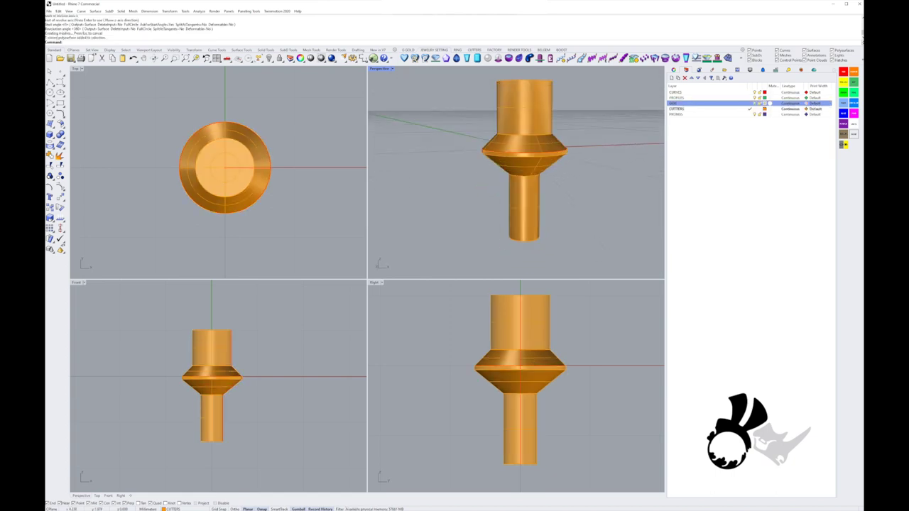
left_click(750, 103)
left_click(754, 109)
right_click_drag(561, 152, 540, 183)
scroll(520, 173, "up", 4)
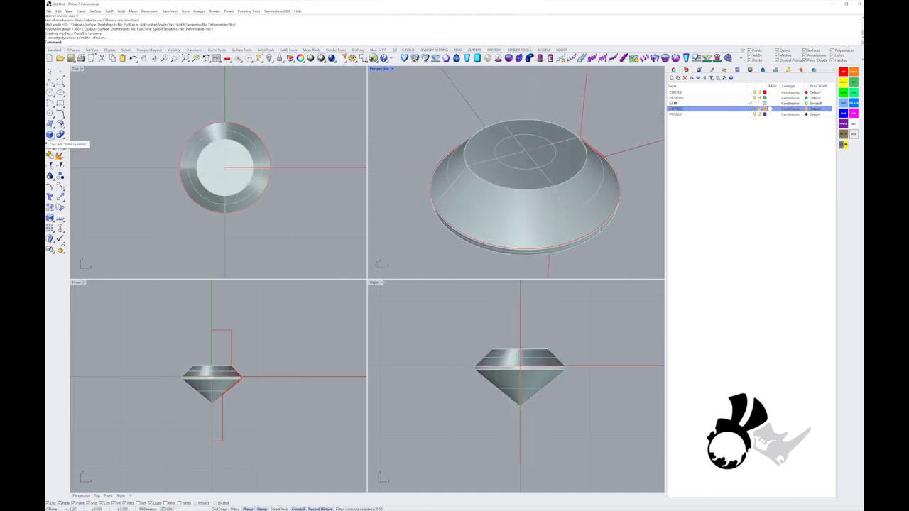
Step: On the PRONGS layer, draw a 0.4 mm diameter vertical cylinder centred at x = 1 beside the gem, extending equally above and below the origin plane
left_click(60, 135)
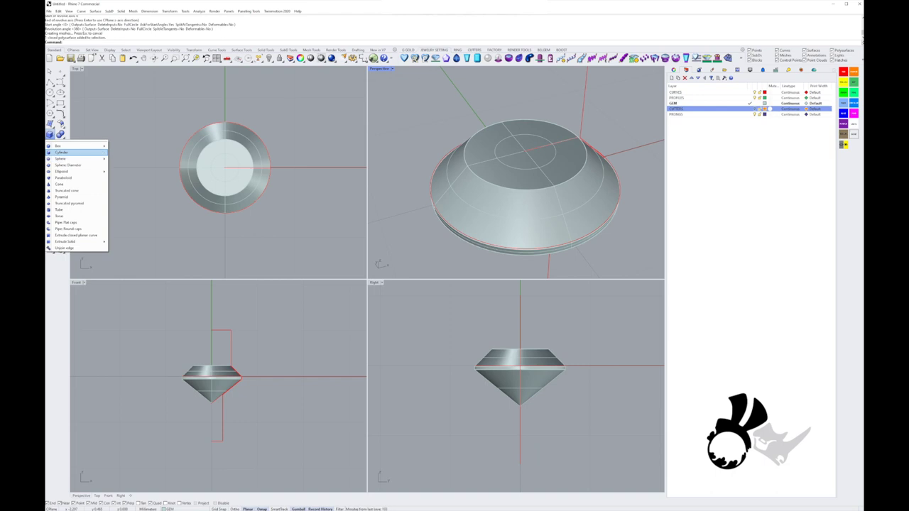
left_click(61, 152)
scroll(224, 128, "up", 3)
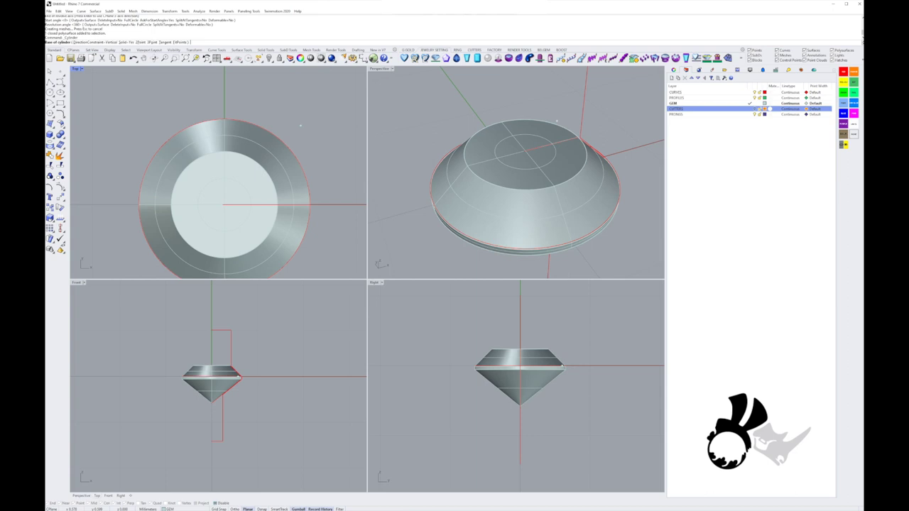
right_click_drag(301, 131, 227, 122)
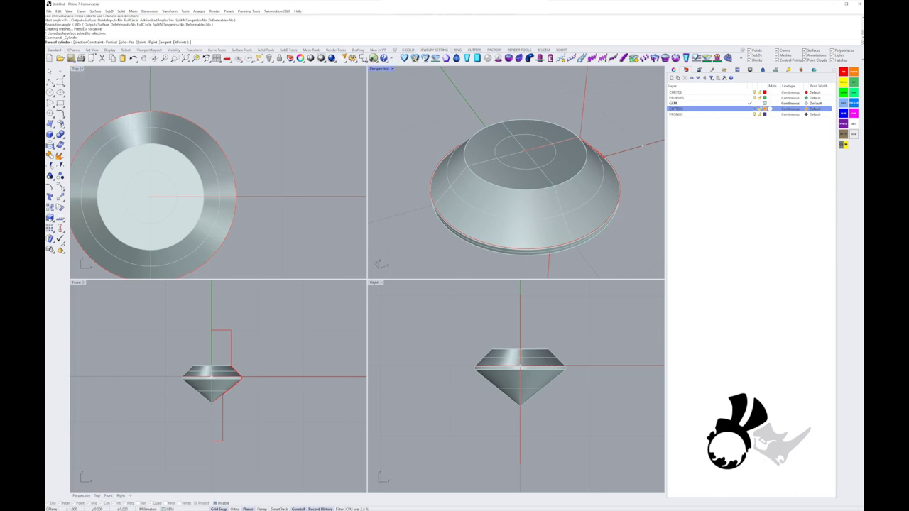
left_click(750, 114)
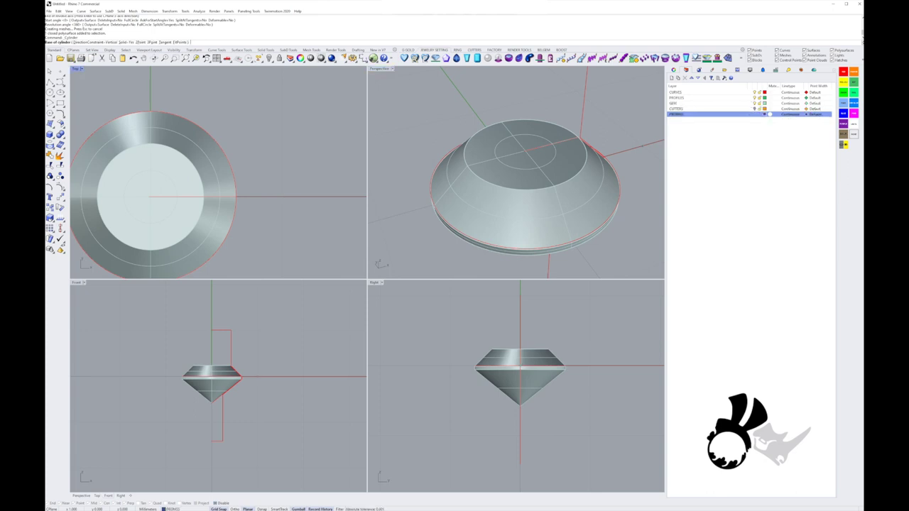
left_click(150, 196)
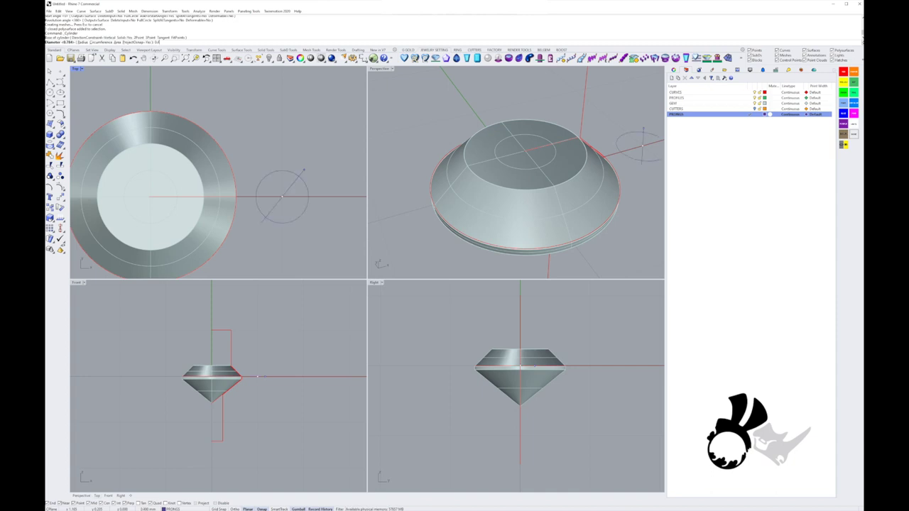
left_click(301, 178)
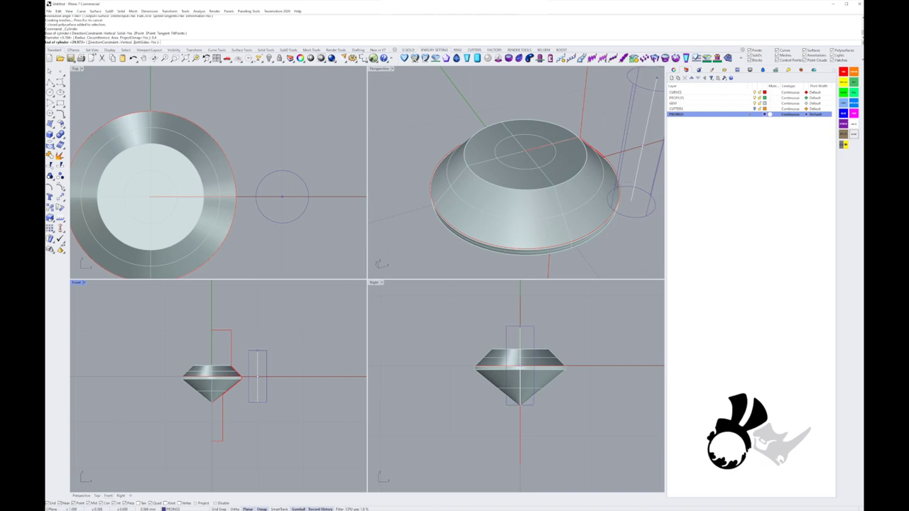
left_click(258, 351)
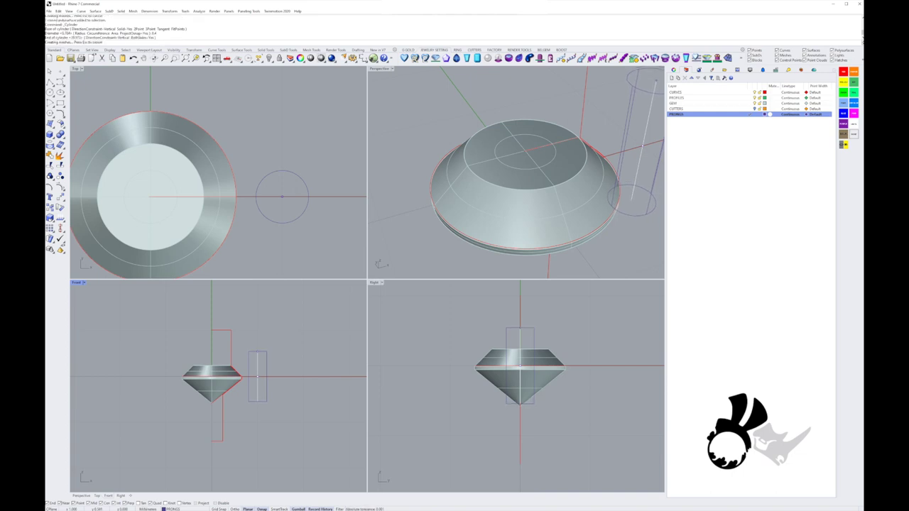
Step: Move the prong cylinder inward and slightly down so that it overlaps the gem's girdle
scroll(262, 358, "up", 4)
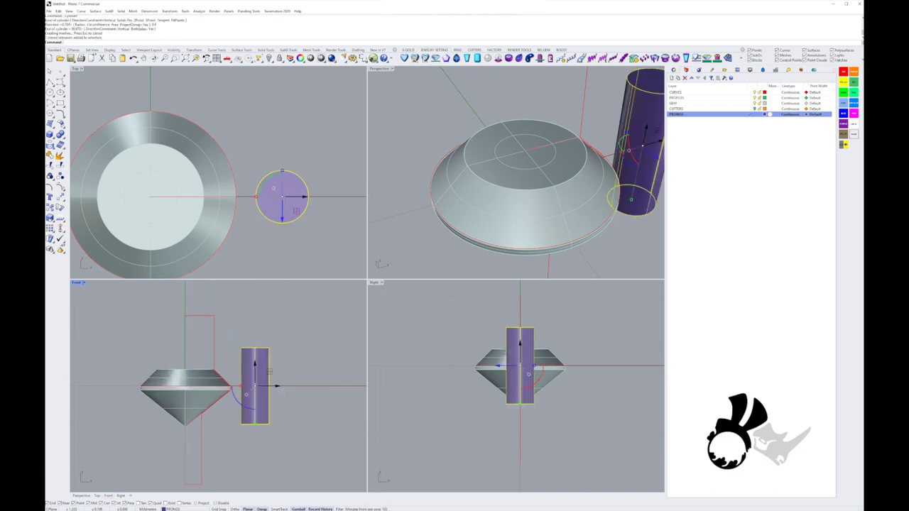
left_click_drag(269, 370, 247, 382)
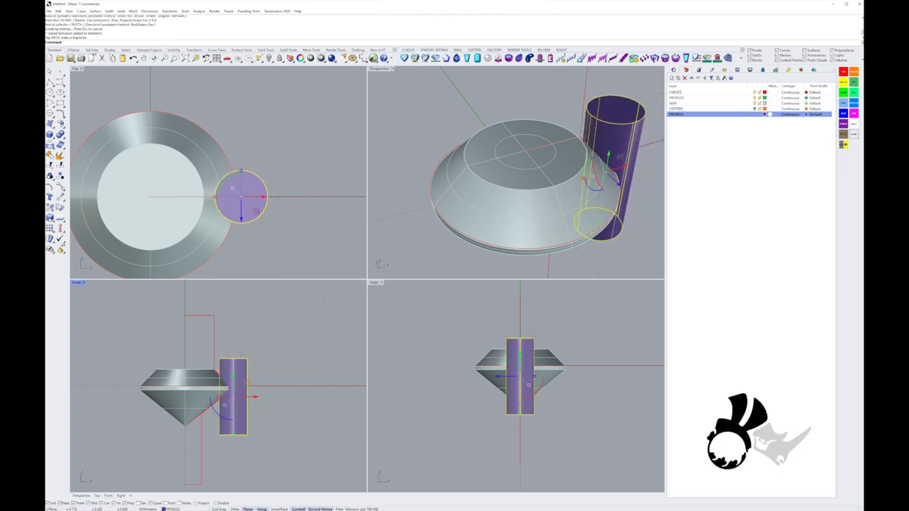
left_click_drag(241, 207, 246, 173)
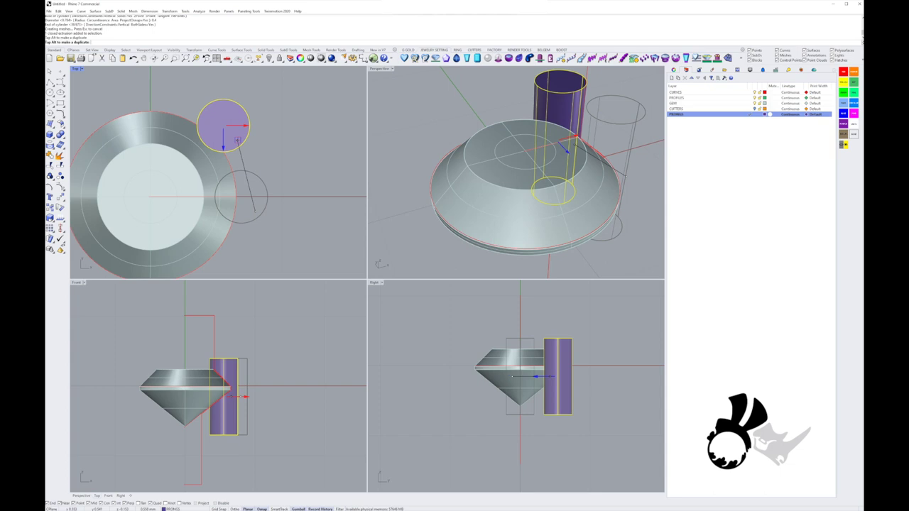
key("Escape")
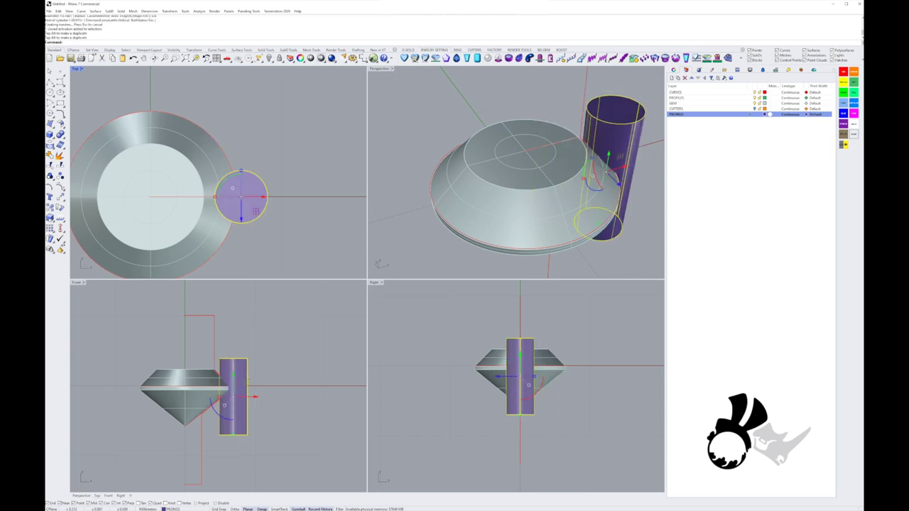
Step: Relocate the prong's gumball to the origin, keeping its default axis directions
left_click(240, 197)
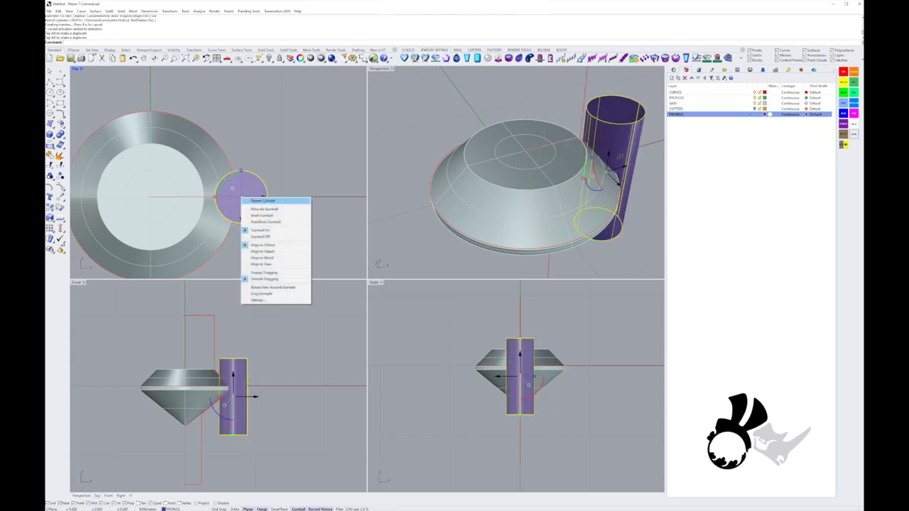
left_click(260, 216)
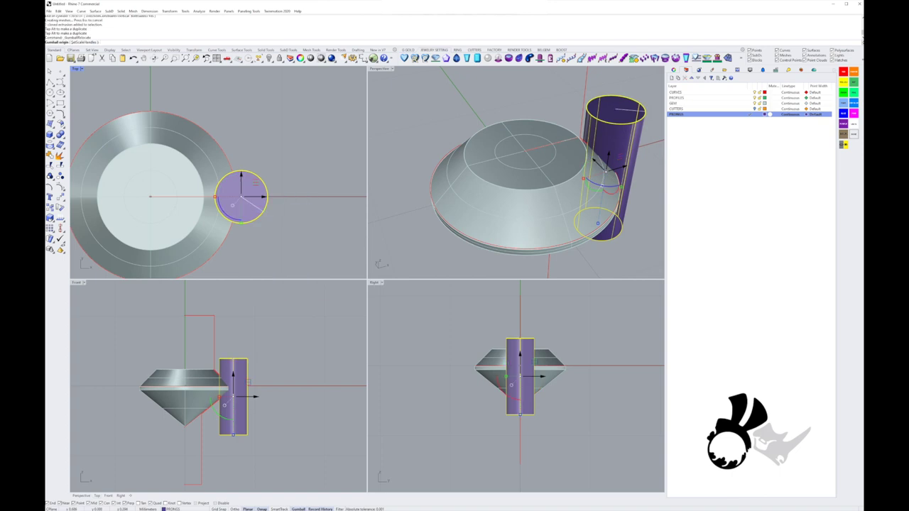
type("0")
key("Return")
key("Return")
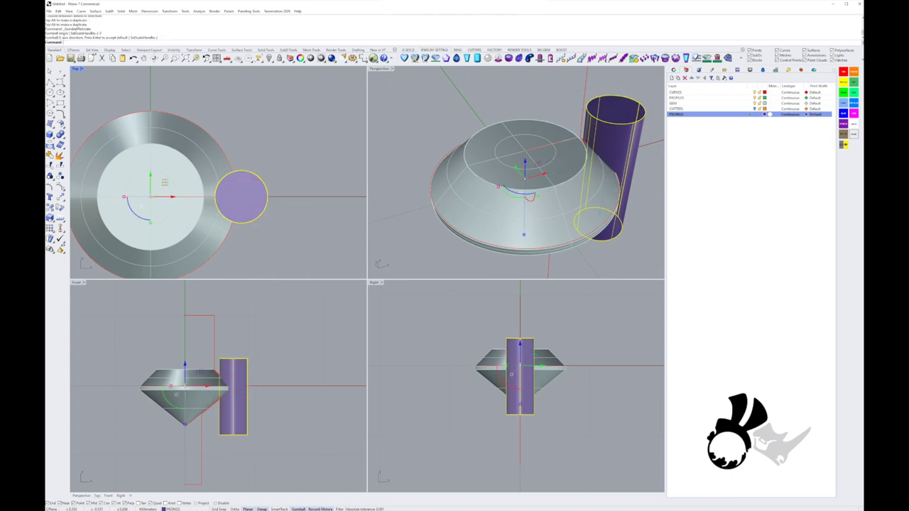
Step: Rotate the prong 45 degrees around the gem's centre in the Top view and deselect it
left_click(135, 213)
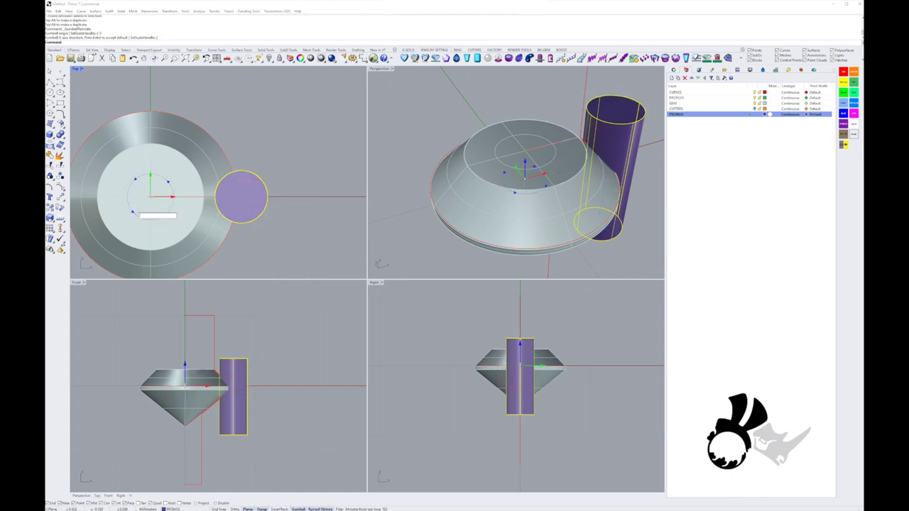
type("45")
key("Return")
right_click_drag(162, 199, 215, 178)
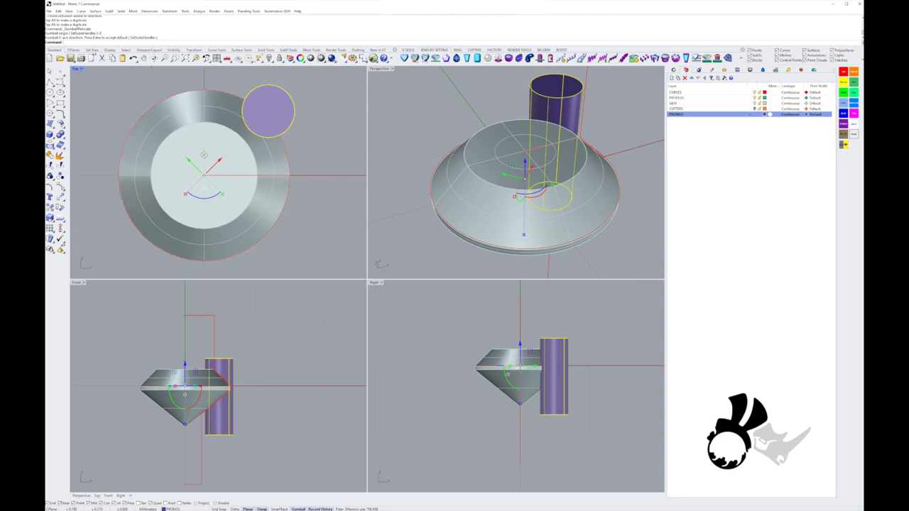
key("Escape")
Step: Maximize the Perspective view and set up an edge fillet of radius 0.2 mm on the prong's top edge
right_click_drag(509, 162, 536, 128, "shift")
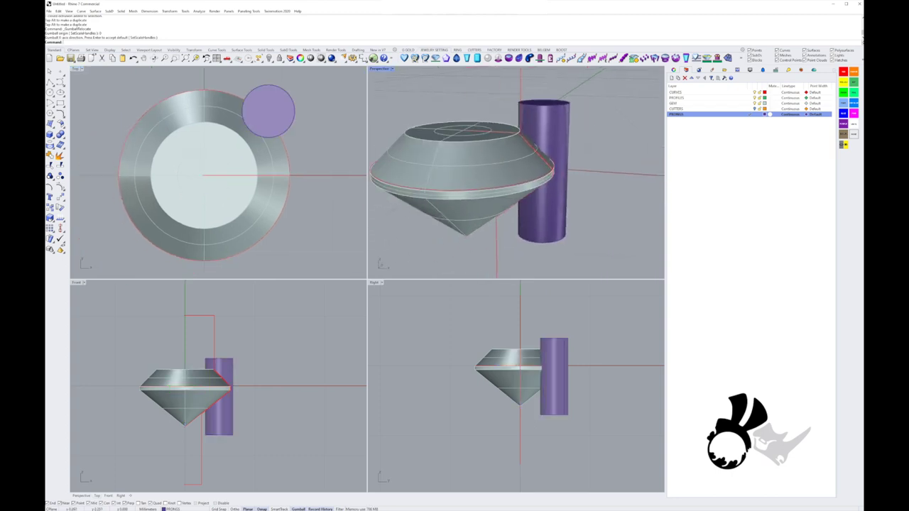
scroll(536, 127, "up", 3)
key("ctrl+m")
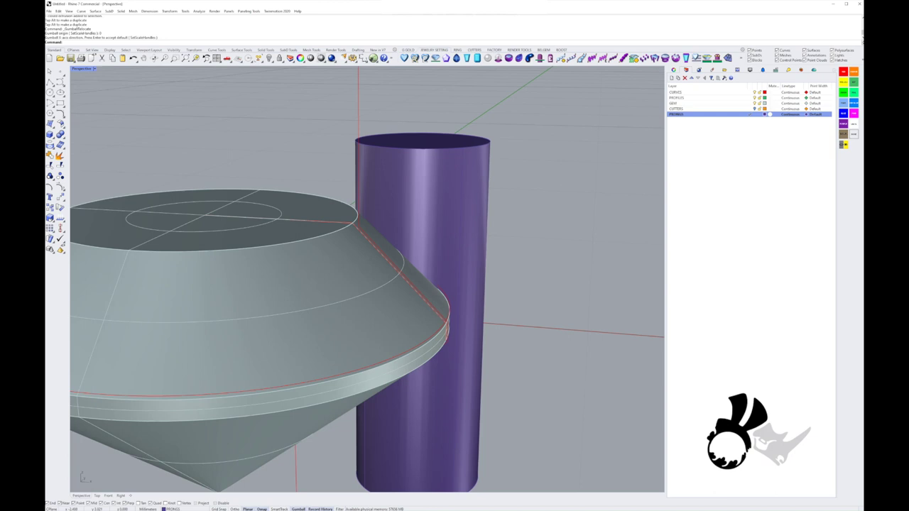
left_click(61, 134)
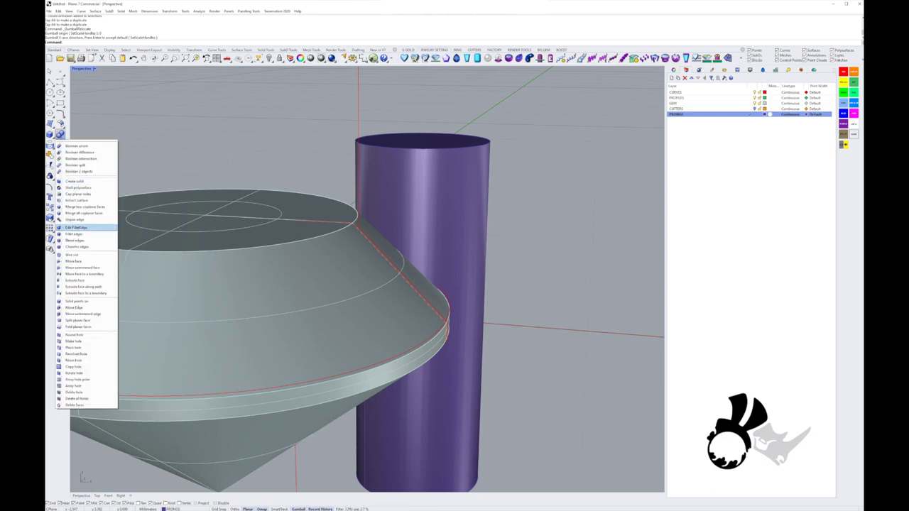
left_click(74, 234)
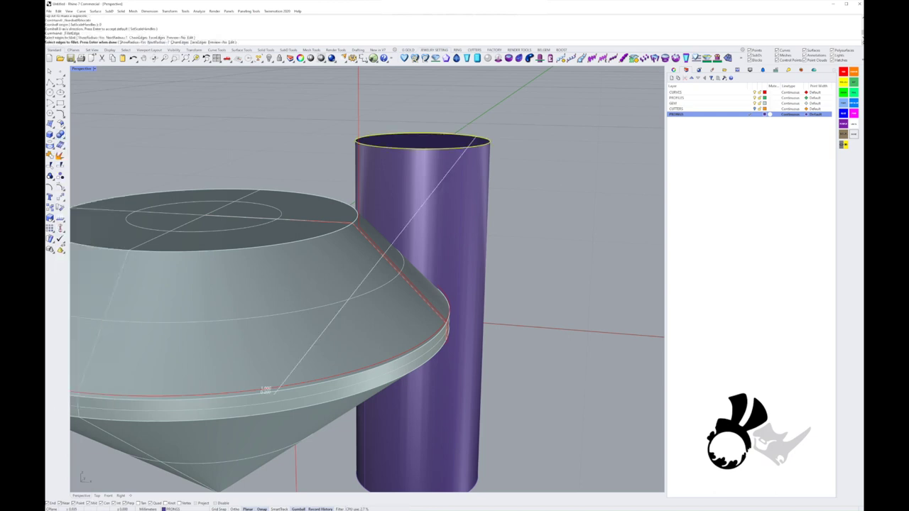
key("Return")
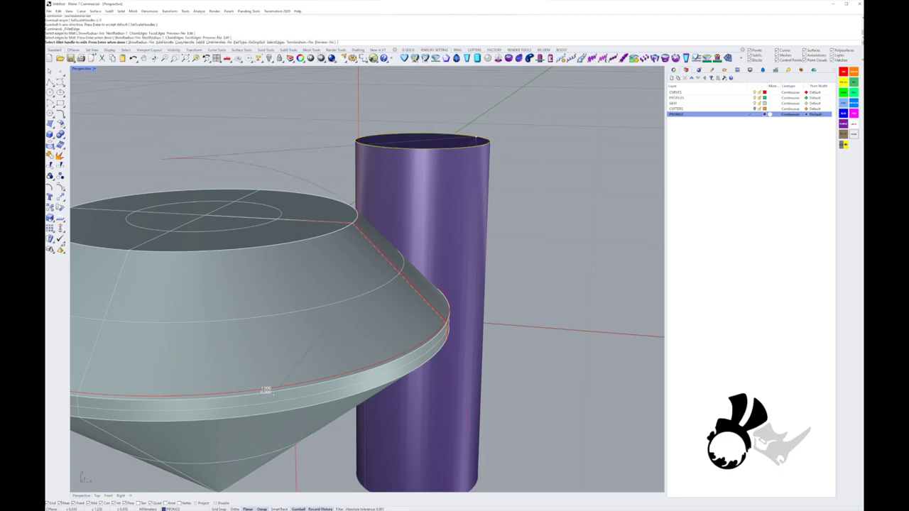
left_click(266, 390)
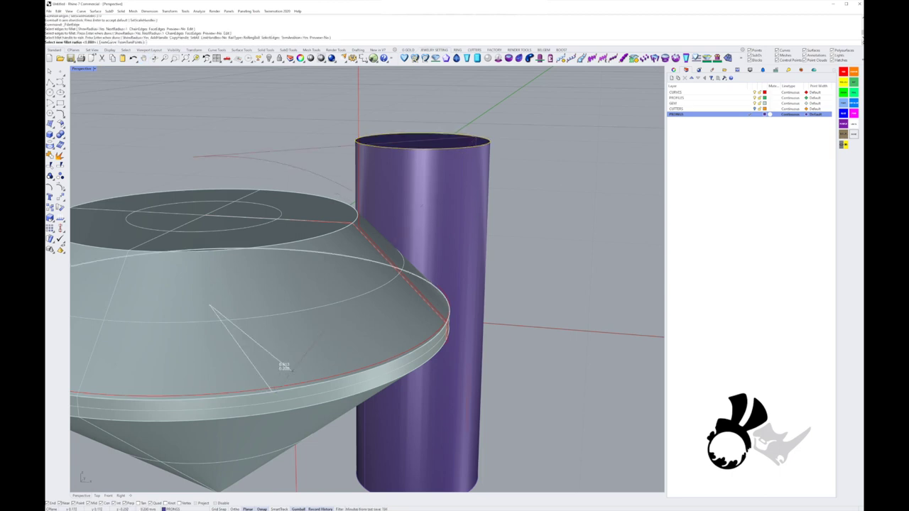
type("0.2")
key("Return")
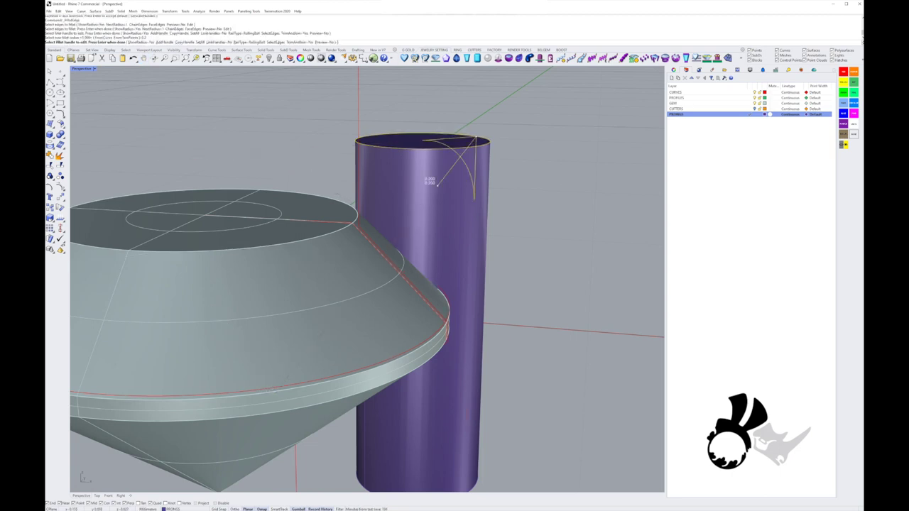
Step: Reduce the prong's top fillet radius to 0.18 mm and apply the fillet
right_click_drag(412, 227, 387, 263)
left_click(384, 241)
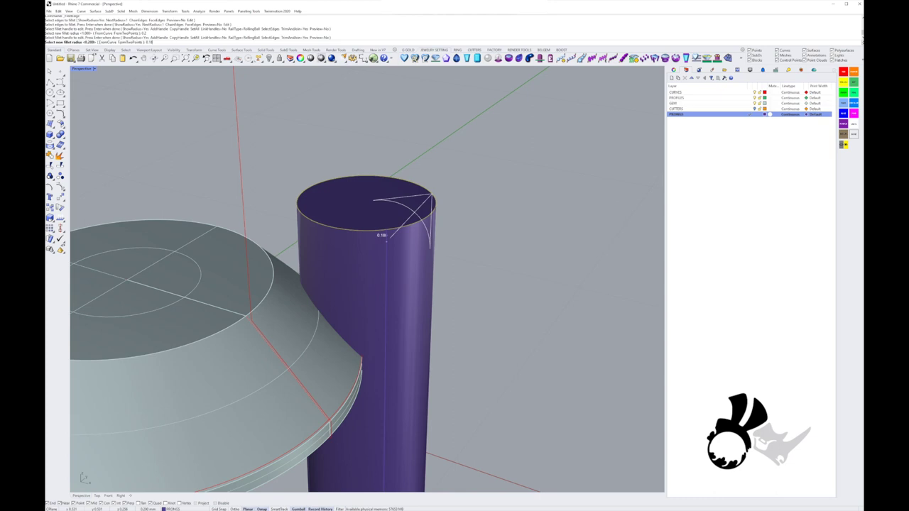
left_click(381, 236)
key("Return")
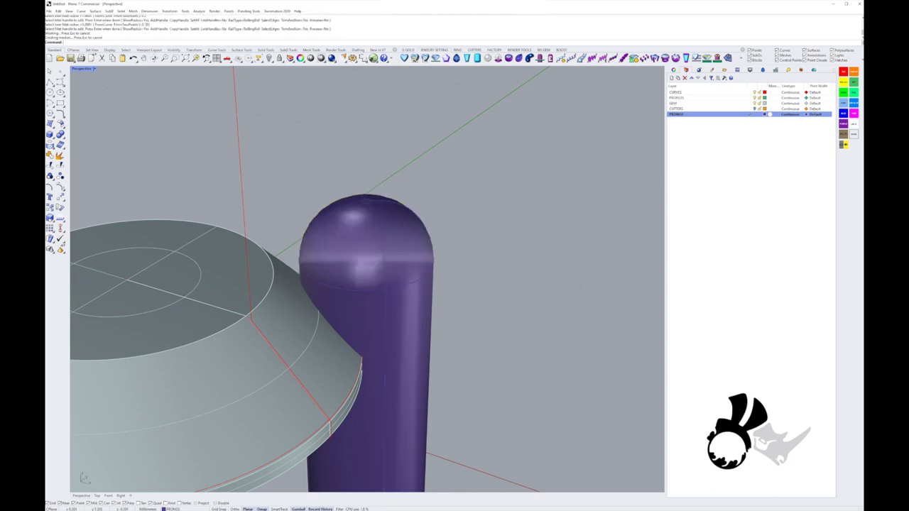
scroll(426, 213, "down", 7)
right_click_drag(389, 229, 406, 292)
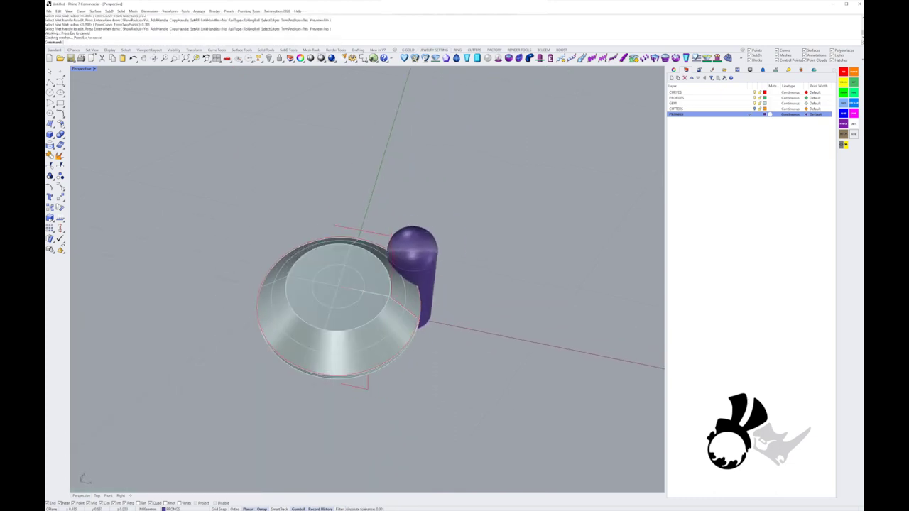
Step: Polar array the filleted prong around the origin as 4 items over the full 360 degrees
left_click(420, 257)
key("ctrl+m")
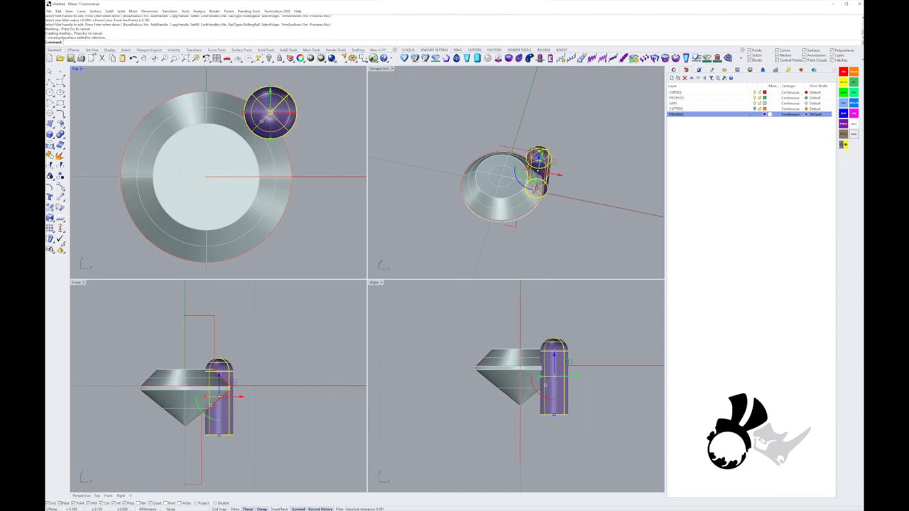
type("Polar")
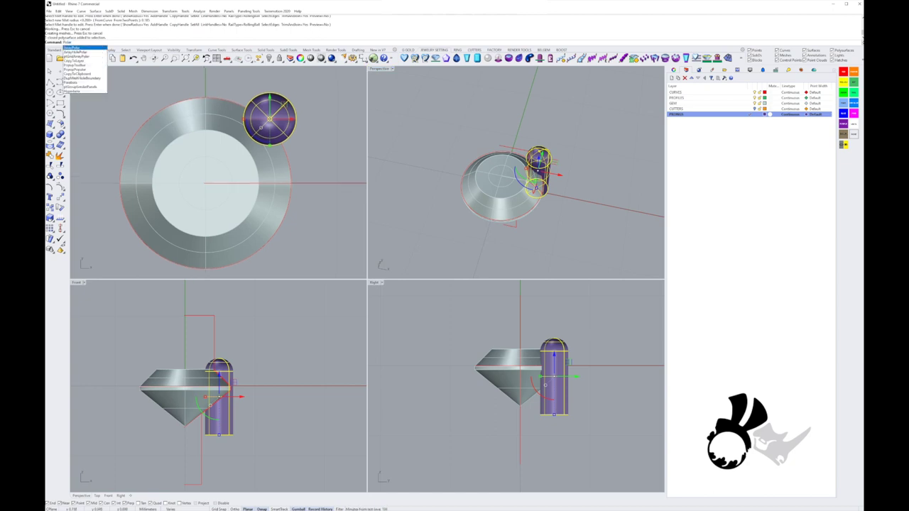
key("Return")
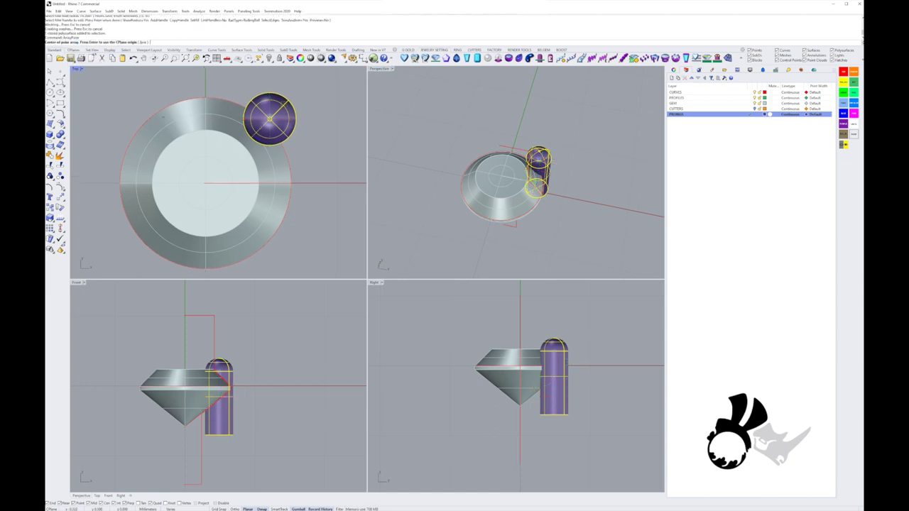
key("Return")
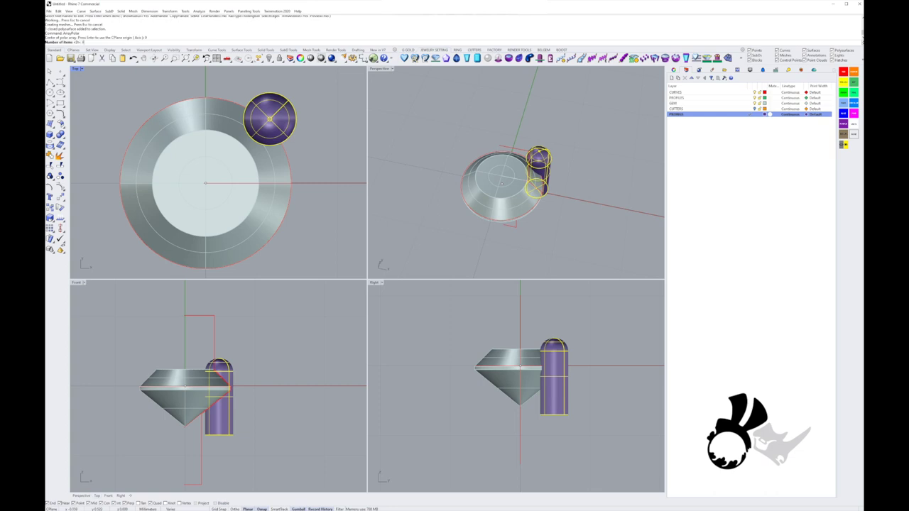
type("4")
key("Return")
key("Return")
scroll(231, 134, "down", 3)
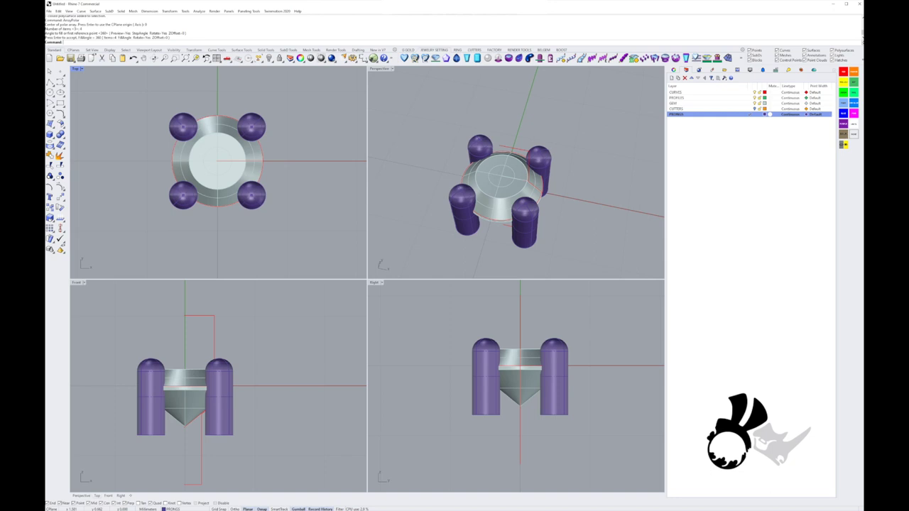
Step: Move the upper-right source prong slightly outward, diagonally away from the gem in the Top view, and deselect it
left_click(254, 124)
left_click_drag(265, 112, 269, 110)
left_click(294, 175)
scroll(506, 172, "down", 5)
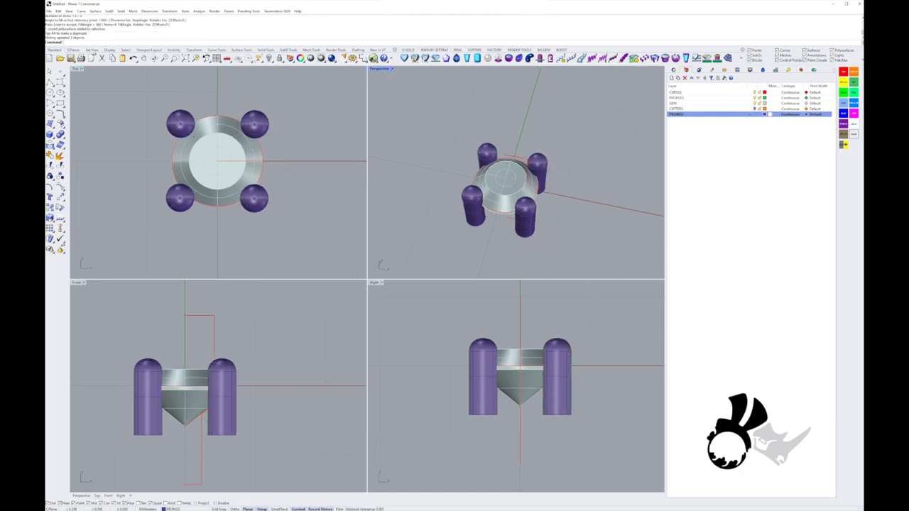
Step: Show the CUTTERS layer, hide the CURVES layer and delete the PROFILES layer
right_click_drag(507, 174, 494, 130)
left_click(754, 108)
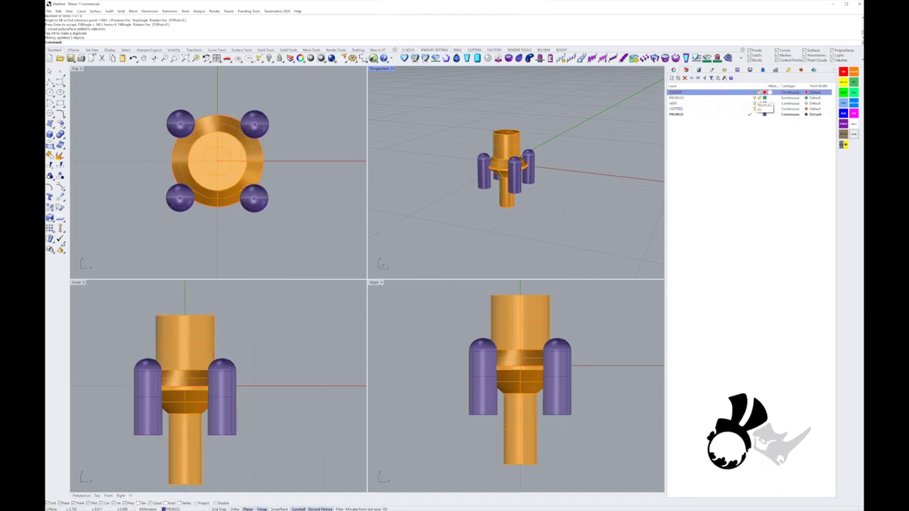
left_click(769, 97)
left_click(750, 98)
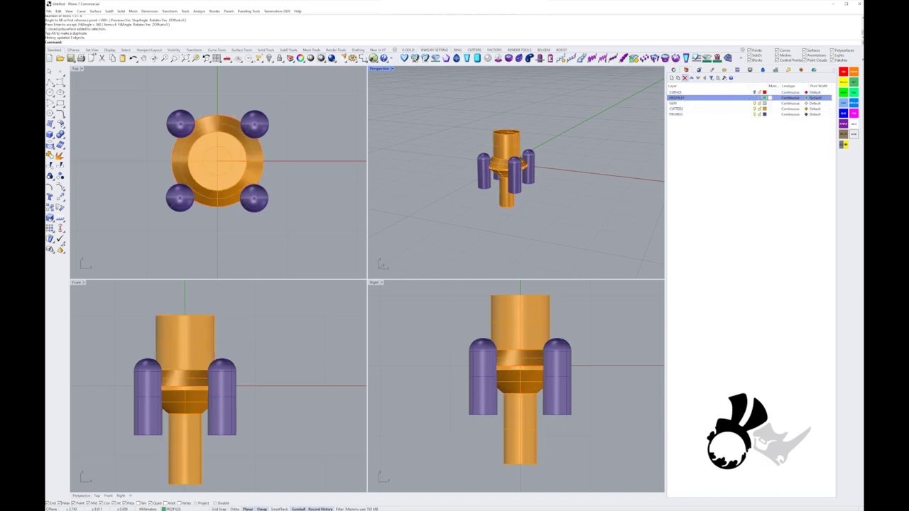
left_click(684, 78)
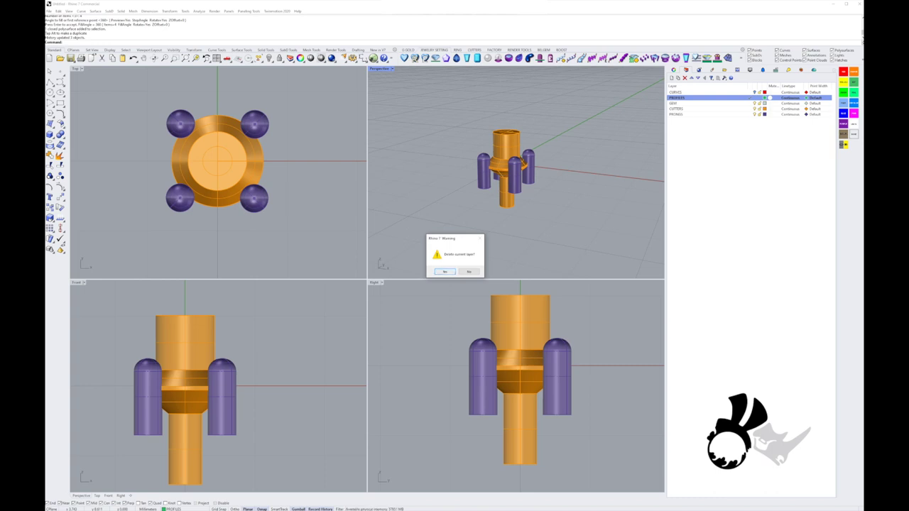
key("Return")
Step: Save the model to the Desktop as One Pointer Diamond Round.3dm
right_click_drag(516, 177, 511, 157)
scroll(518, 170, "down", 2)
scroll(248, 159, "down", 2)
right_click_drag(248, 161, 227, 156)
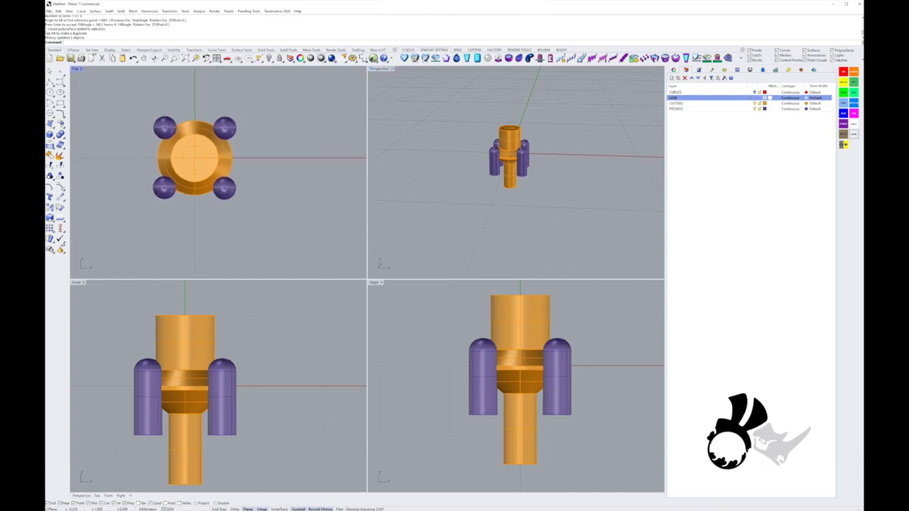
left_click(49, 11)
left_click(61, 57)
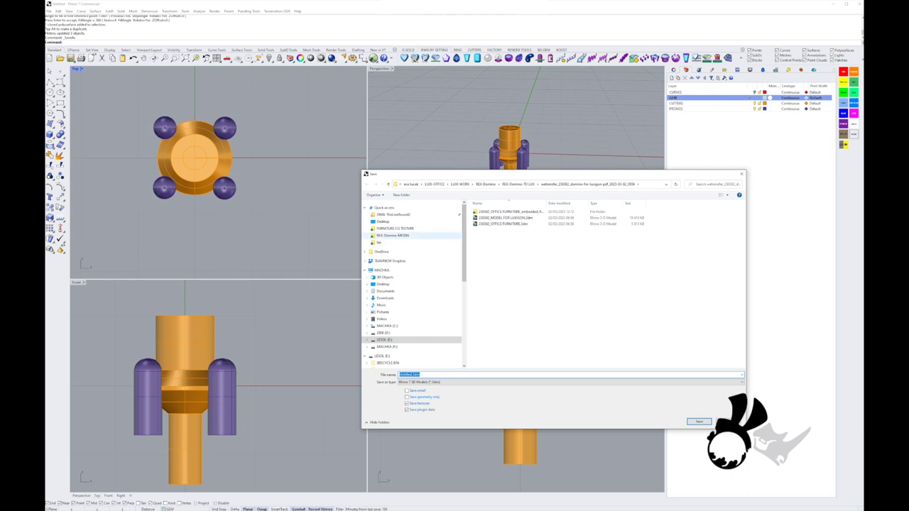
left_click(383, 221)
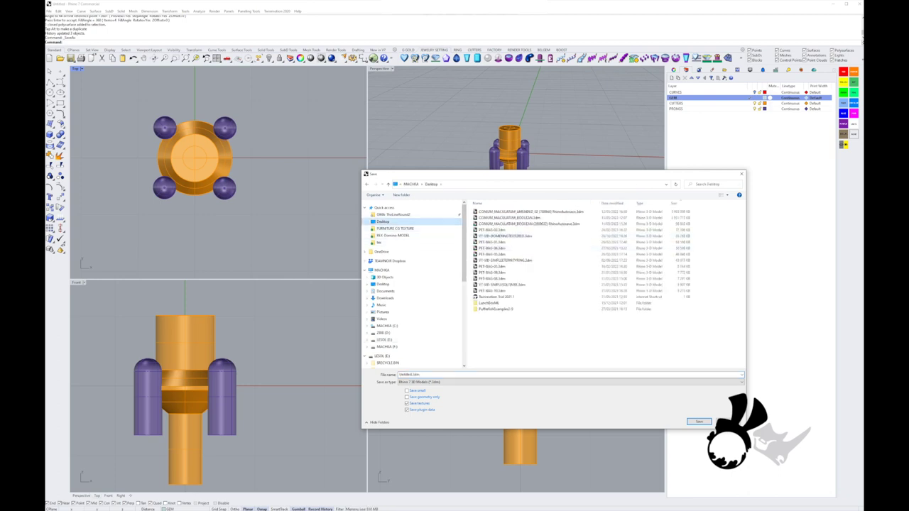
left_click(426, 375)
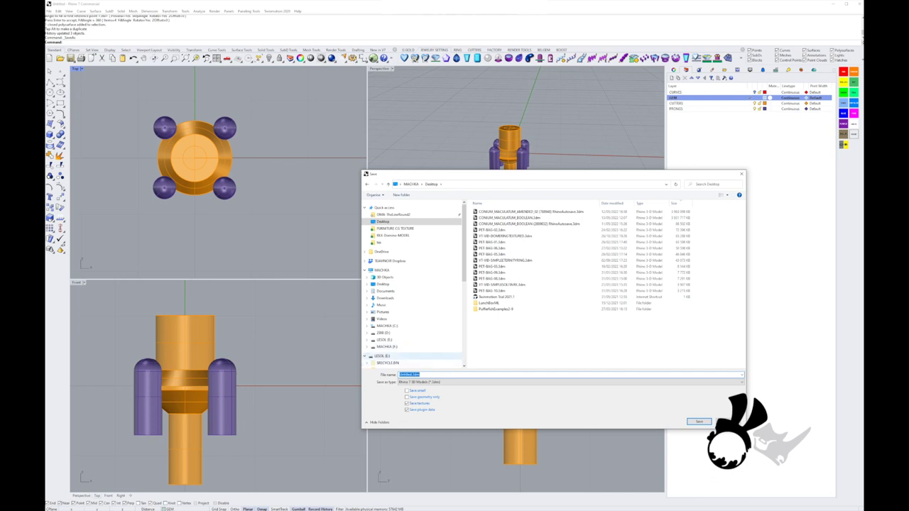
left_click_drag(413, 375, 399, 375)
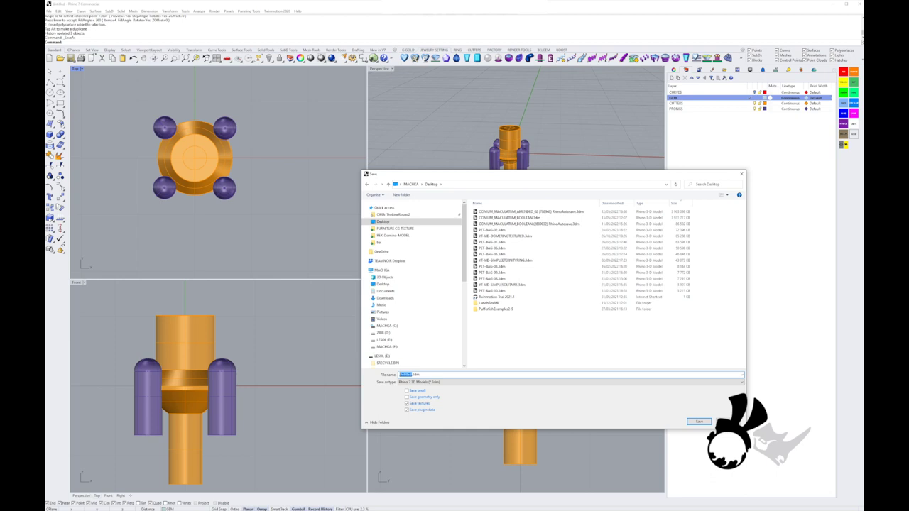
type("Owl Pendant Diamond Round")
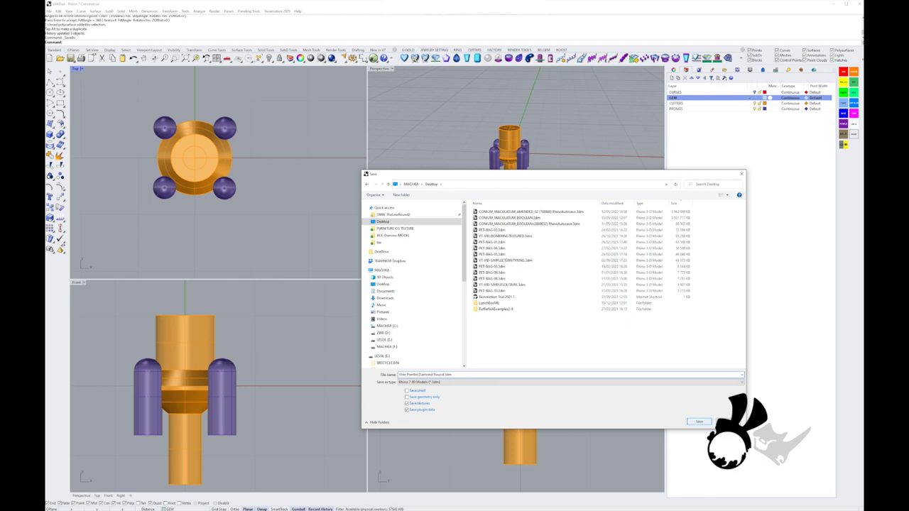
left_click(699, 422)
Step: In the ring shank model, delete the unused layers Layer 02 through Layer 05
left_click(469, 192)
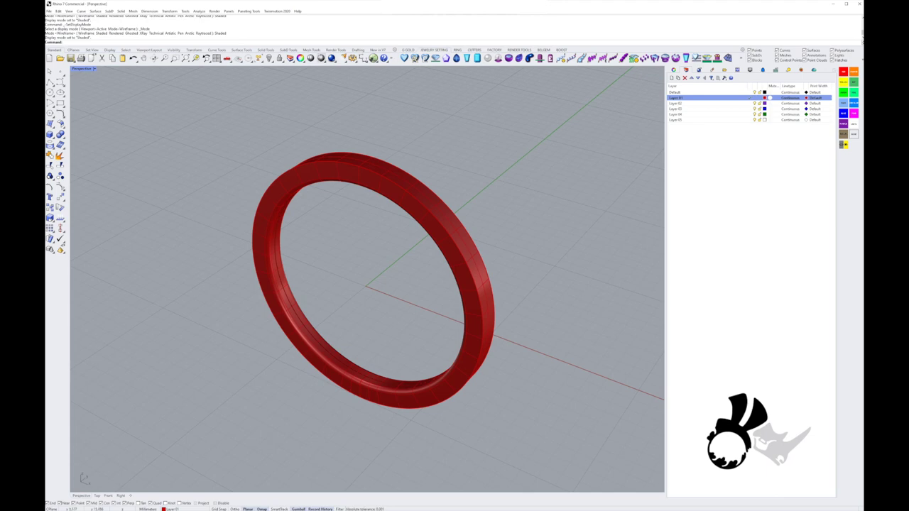
left_click(676, 103)
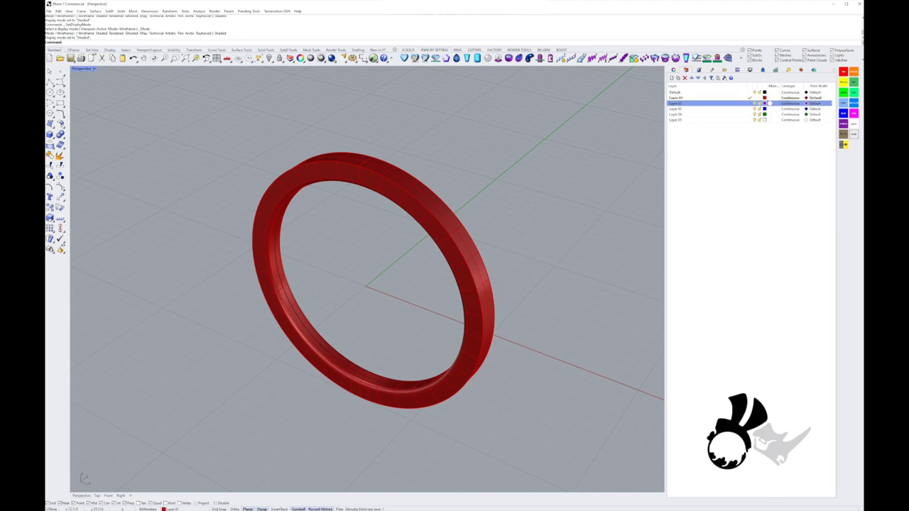
left_click(676, 119, "shift")
left_click(685, 78)
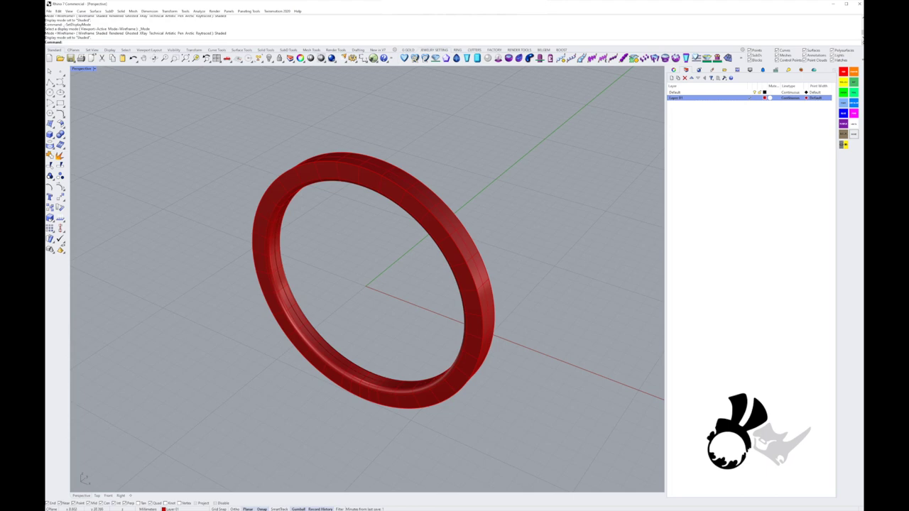
Step: Rename the Default layer to CURVES and Layer 01 to SHANK
double_click(677, 93)
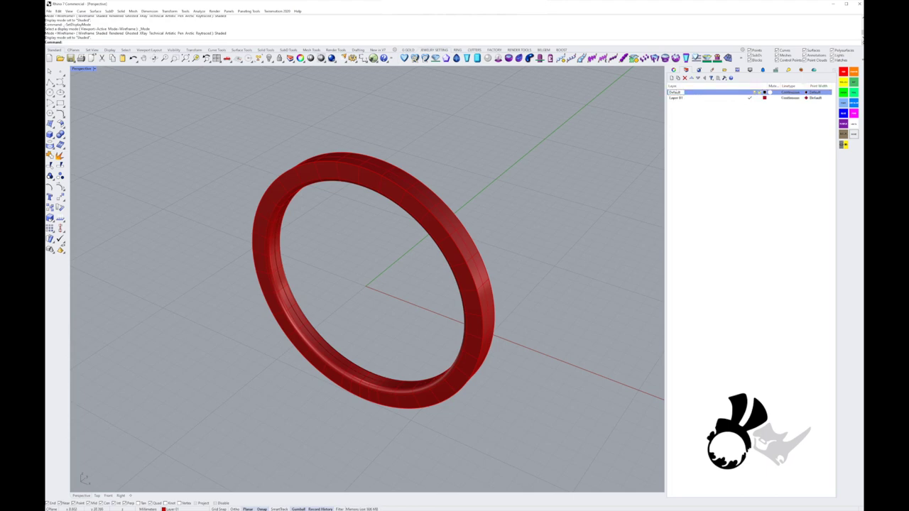
type("CURVO")
key("Return")
left_click(677, 98)
left_click(676, 98)
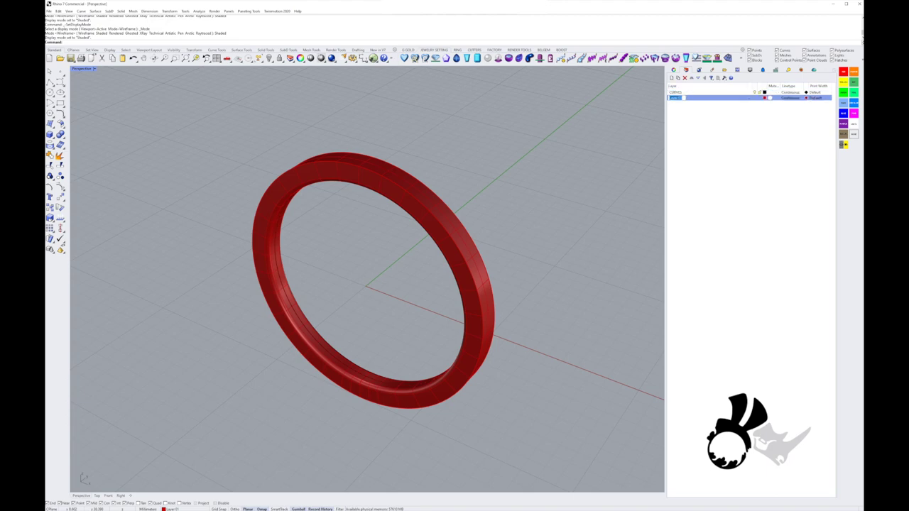
type("SHANK")
key("Return")
right_click_drag(398, 284, 403, 282)
Step: Start a block insertion and choose One Pointer Diamond Round.3dm from the Desktop as the source file
left_click(49, 11)
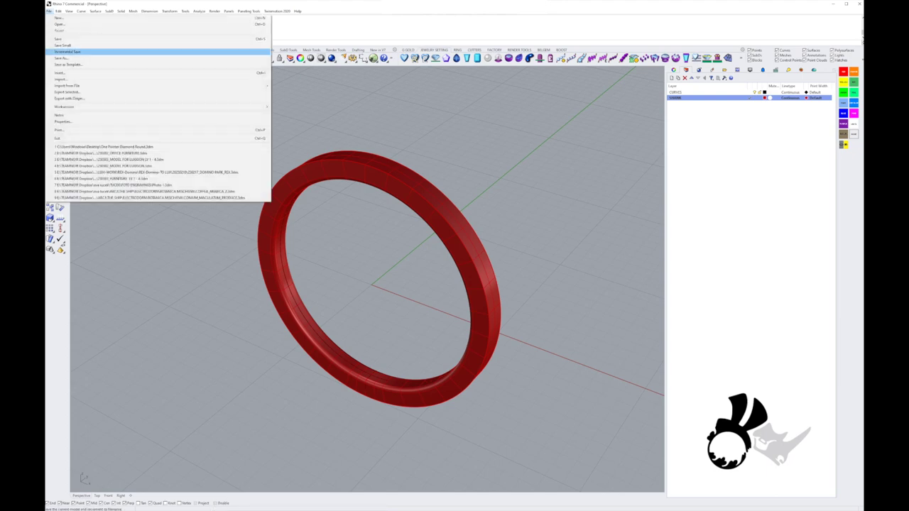
mouse_move(71, 85)
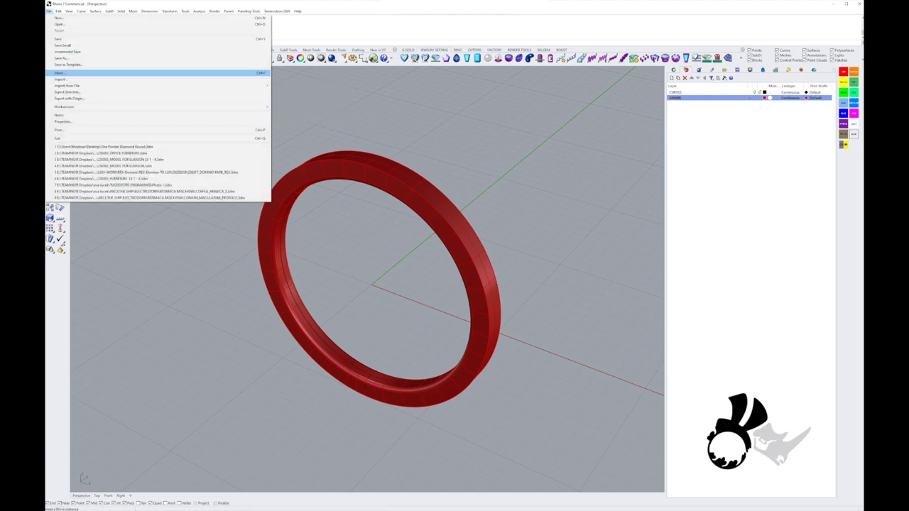
left_click(61, 72)
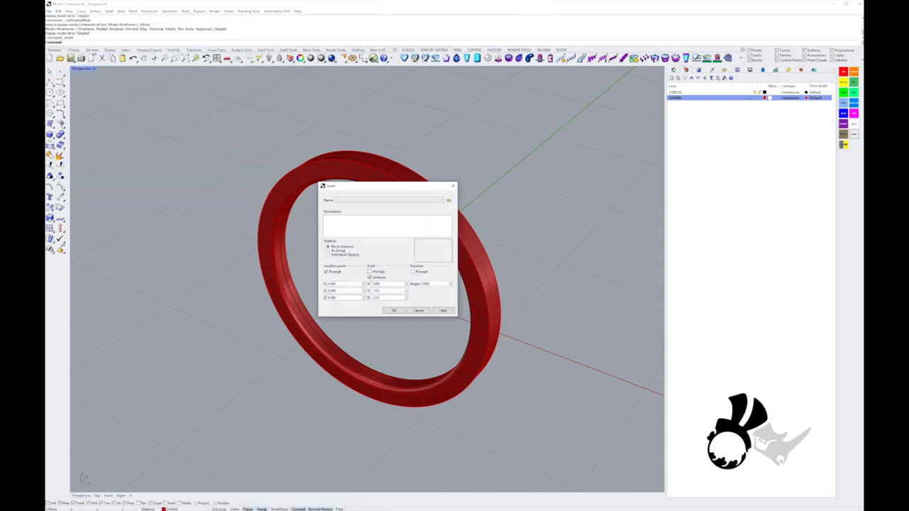
left_click(441, 200)
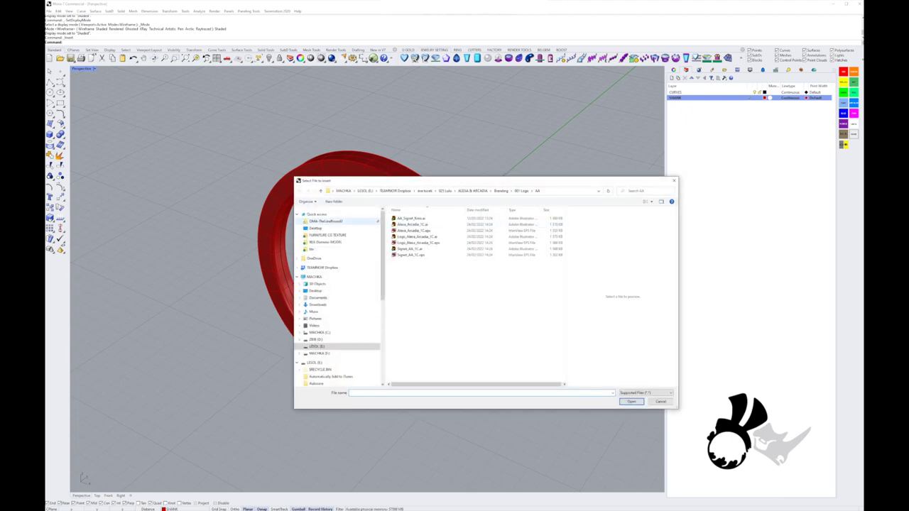
left_click(316, 229)
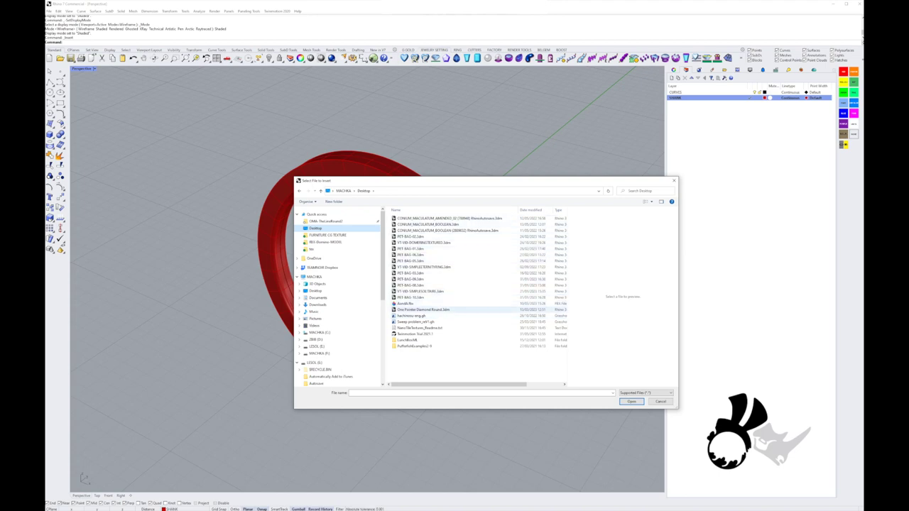
left_click(423, 309)
left_click(631, 402)
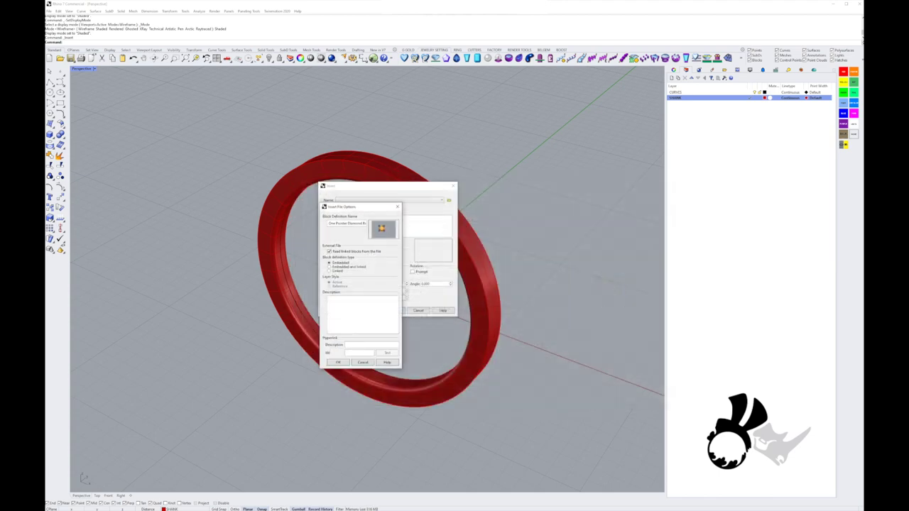
Step: Define the block as Linked with the description One Pointers, and insert it as a block instance with insertion point, scale and rotation prompts
left_click_drag(367, 226, 508, 190)
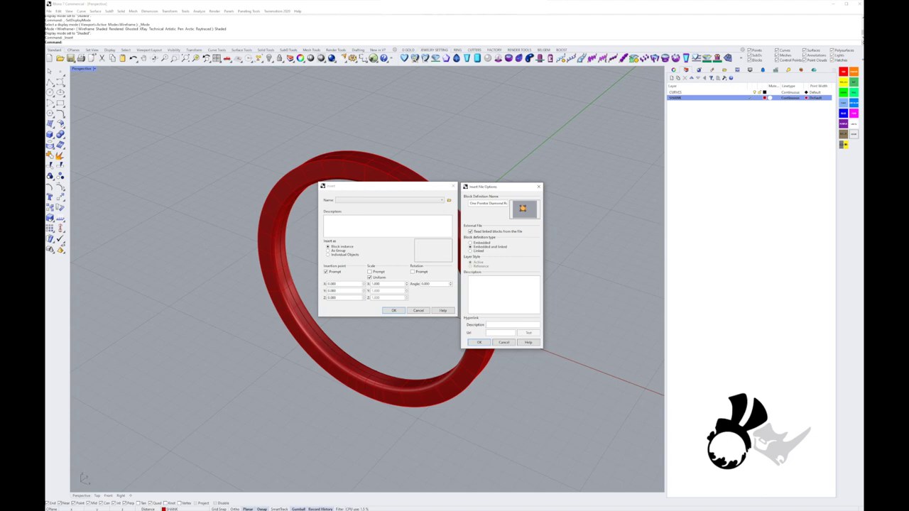
left_click(470, 250)
type("rs")
key("Return")
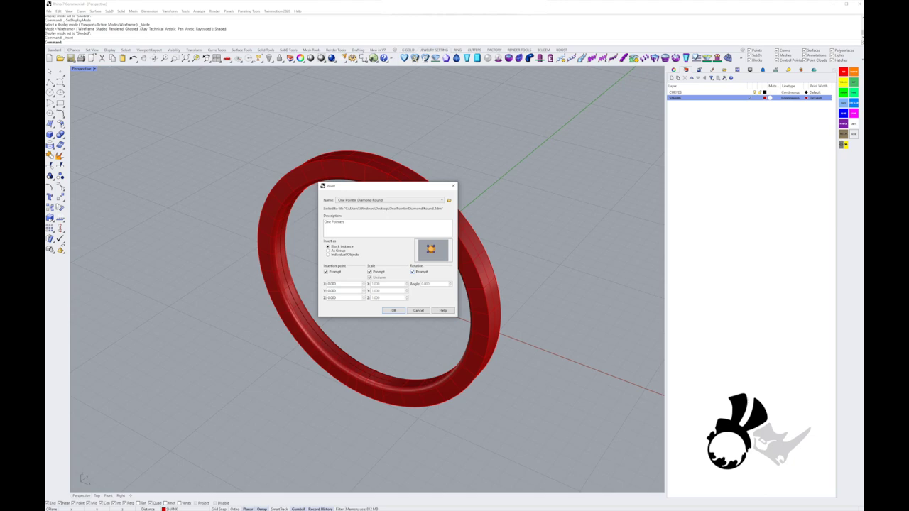
left_click(394, 310)
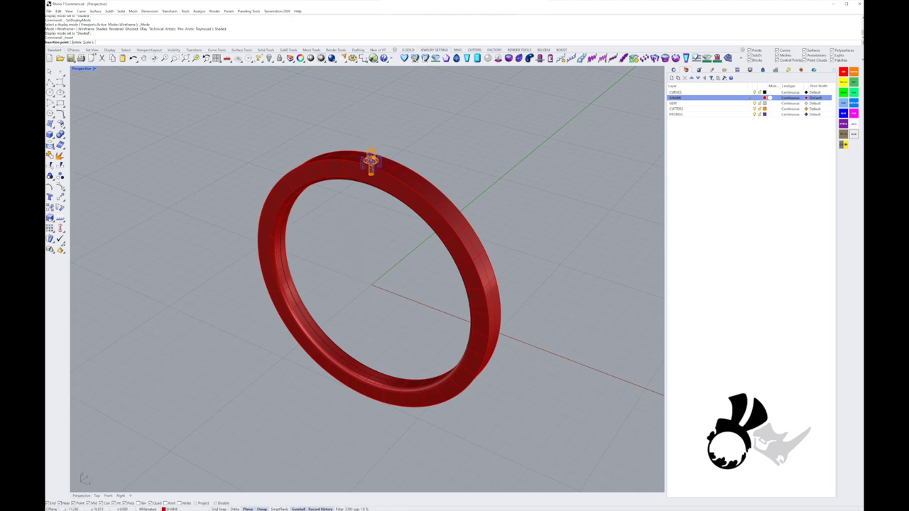
Step: Place the linked diamond block's insertion point on the front outer edge at the very top of the ring shank
double_click(82, 69)
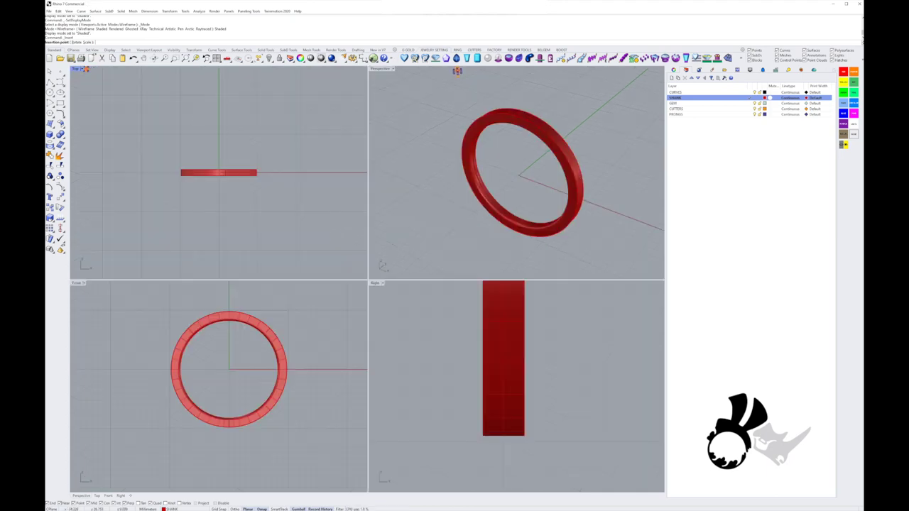
scroll(213, 164, "up", 5)
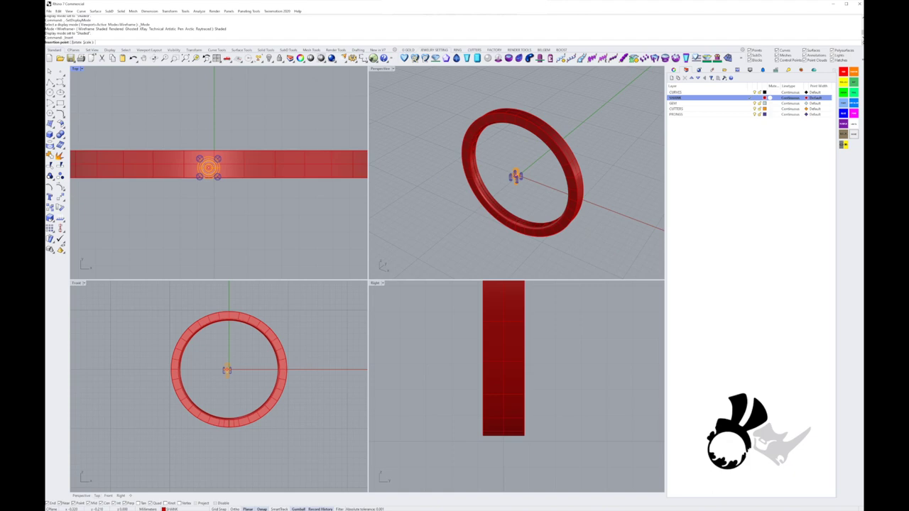
scroll(213, 164, "up", 5)
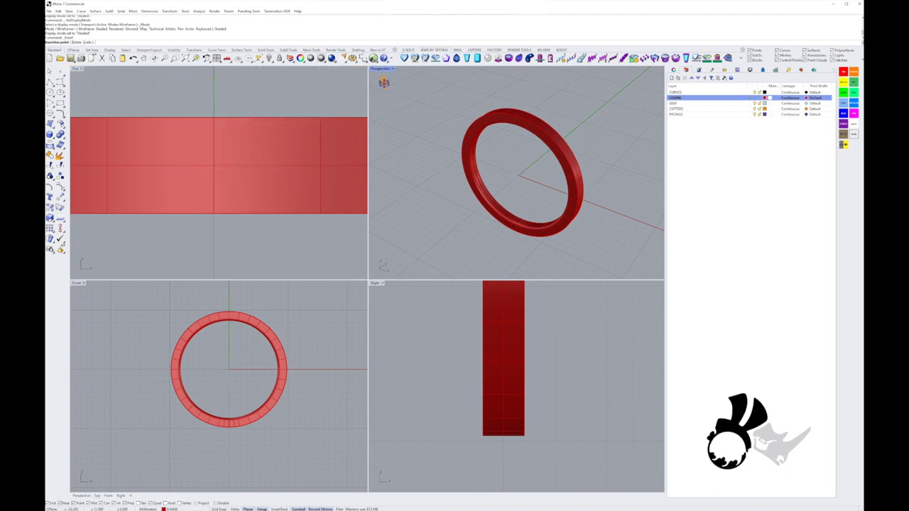
double_click(381, 71)
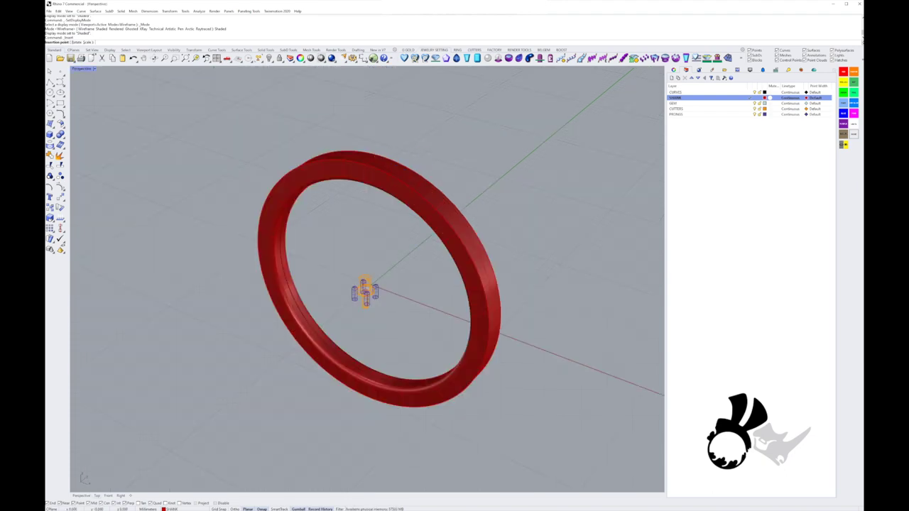
scroll(365, 319, "up", 5)
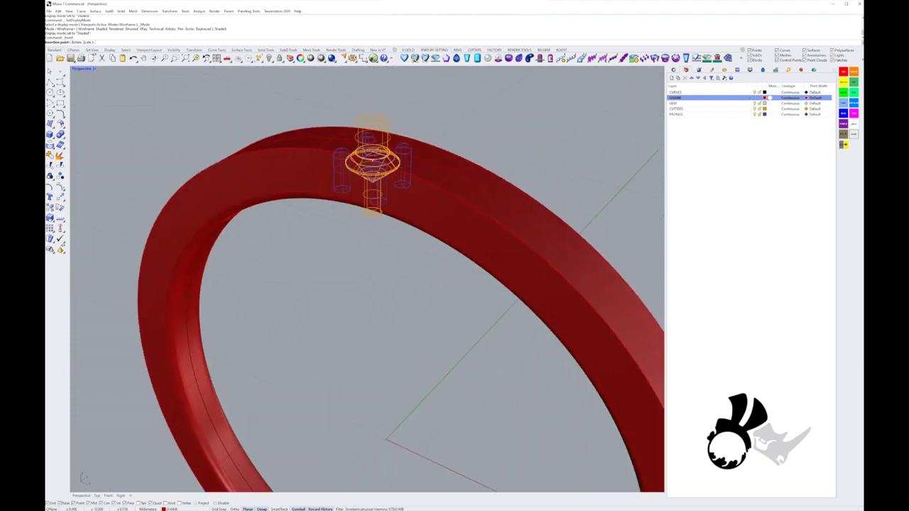
left_click(372, 162)
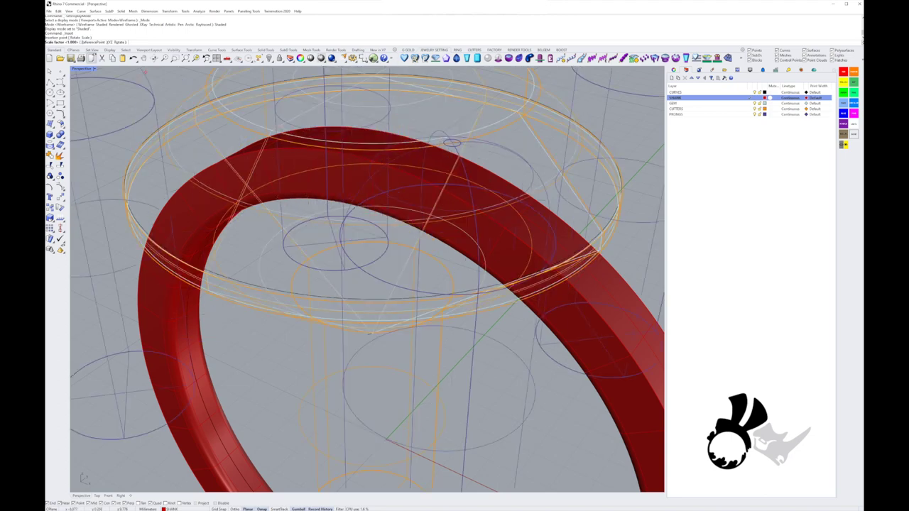
Step: Finish the block insertion with scale factor 1 and no rotation, keeping the prongs square to the shank
double_click(82, 69)
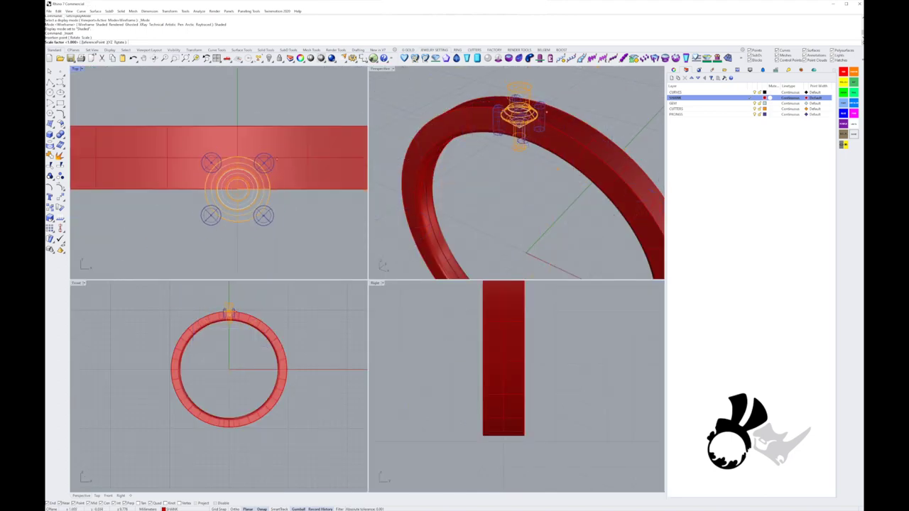
right_click_drag(277, 159, 274, 144)
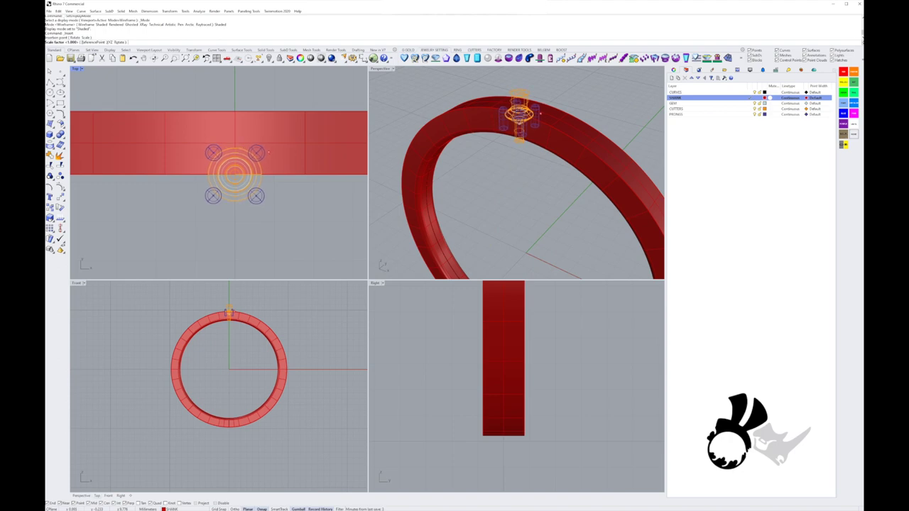
key("Return")
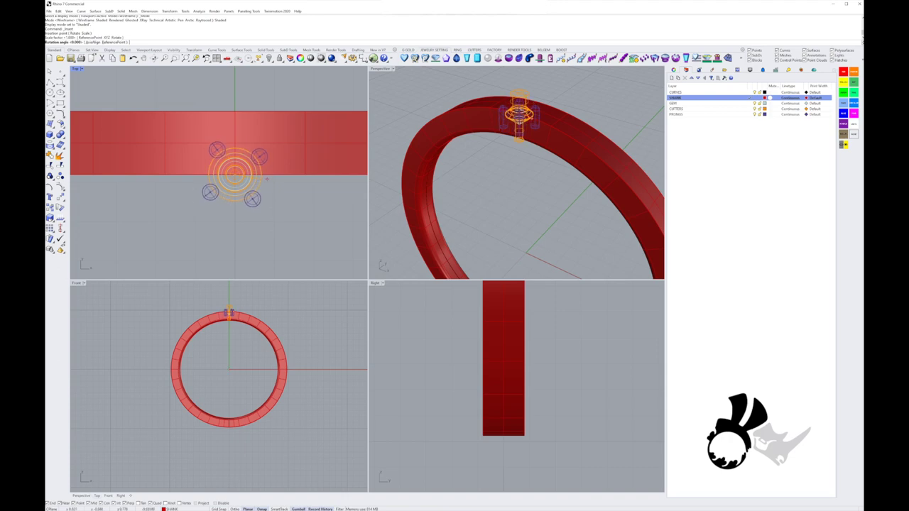
left_click(271, 174)
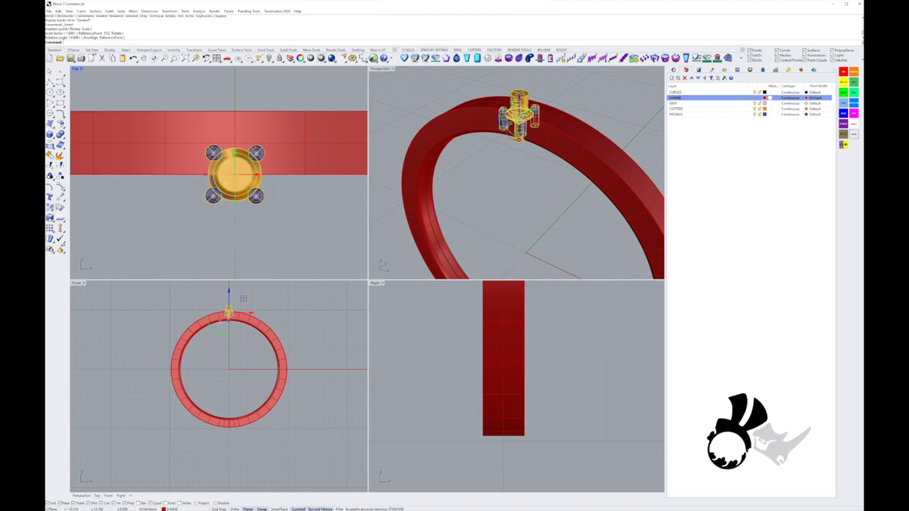
Step: Move the diamond block from the shank's edge to the middle of its width, then deselect it
right_click_drag(582, 138, 486, 156)
scroll(485, 156, "up", 5)
left_click_drag(235, 153, 236, 120)
key("Escape")
scroll(511, 154, "down", 6)
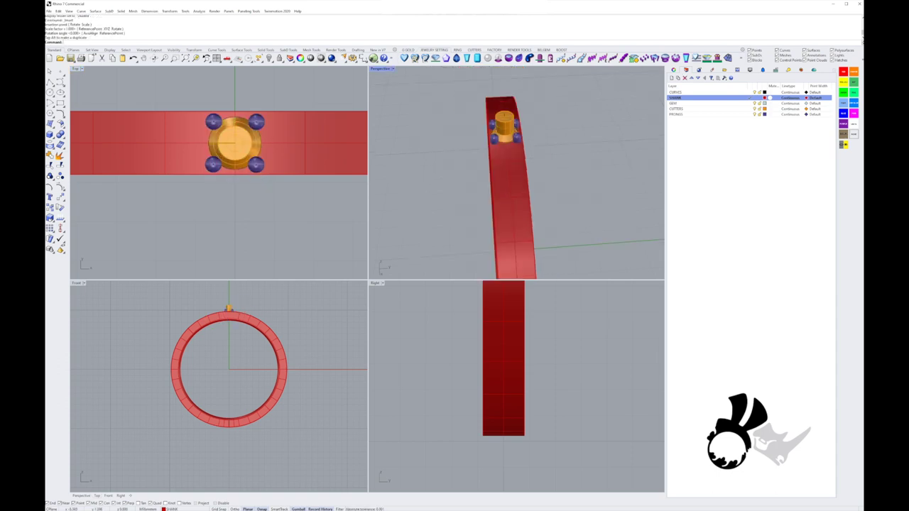
Step: Examine from several angles how the diamond block, its cutter and its prongs sit on top of the shank
right_click_drag(511, 155, 571, 124)
scroll(547, 96, "up", 7)
right_click_drag(546, 96, 519, 124)
scroll(509, 111, "down", 7)
scroll(509, 117, "down", 3)
left_click(500, 113)
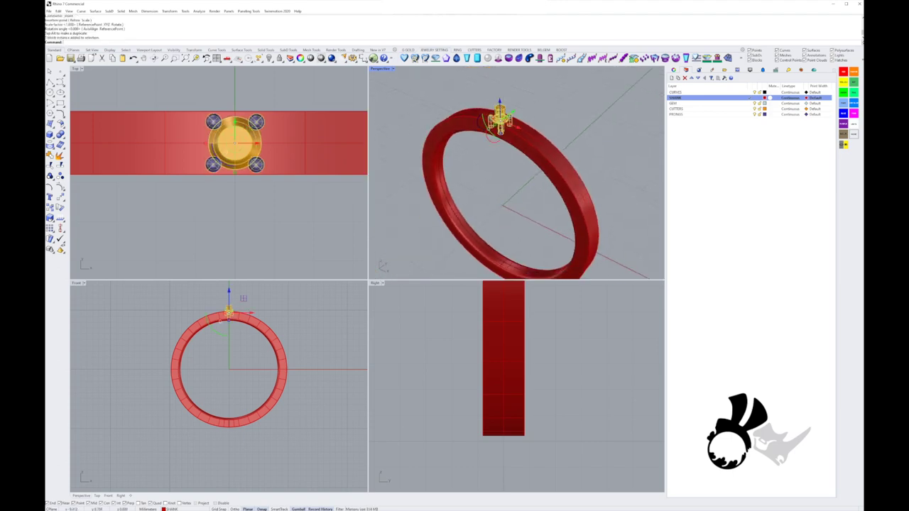
scroll(503, 119, "up", 8)
key("Escape")
right_click_drag(503, 119, 462, 117)
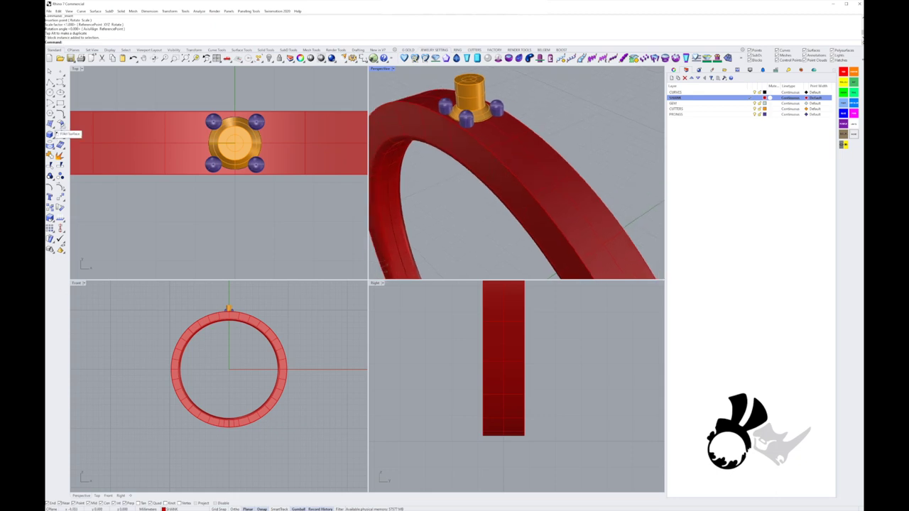
Step: Make CURVES the current layer and select the closed profile curve inside the bottom of the shank
left_click(750, 92)
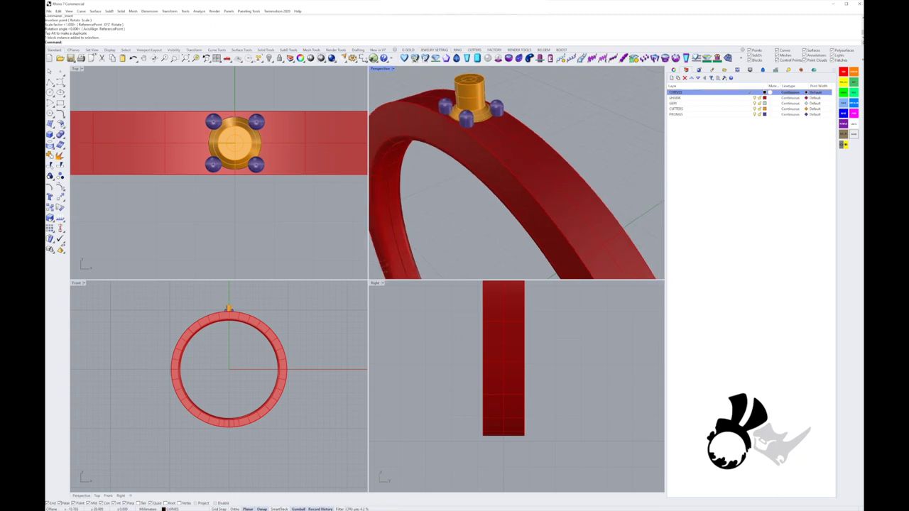
right_click_drag(525, 355, 525, 343)
left_click(461, 206)
scroll(513, 257, "down", 6)
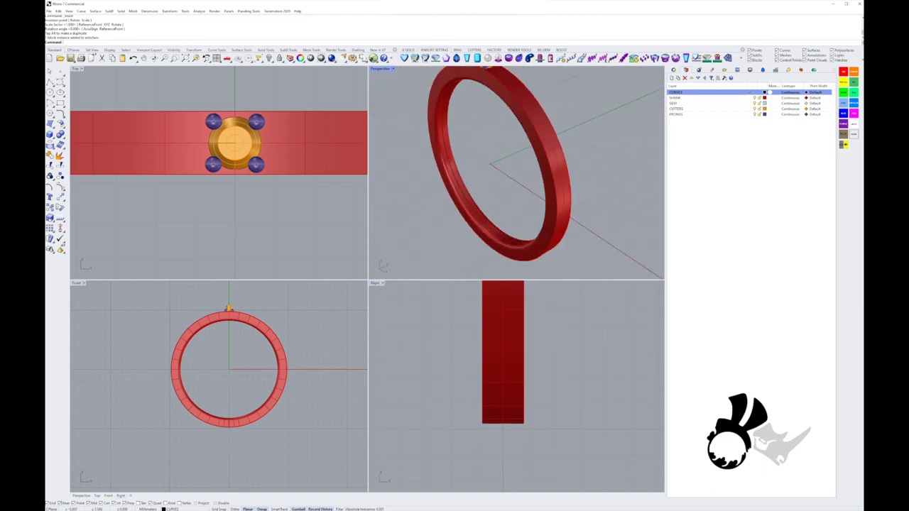
right_click_drag(513, 257, 501, 238)
scroll(512, 257, "up", 5)
scroll(474, 209, "up", 5)
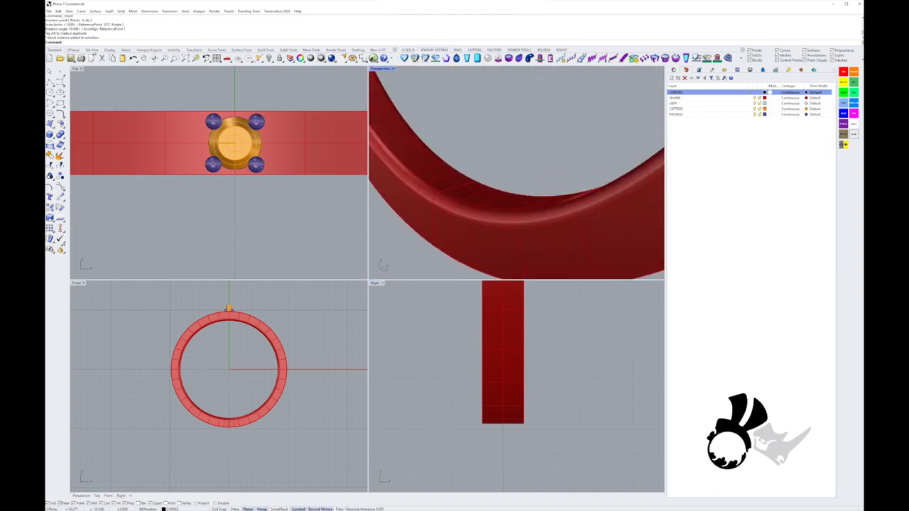
left_click(444, 191)
left_click(458, 208)
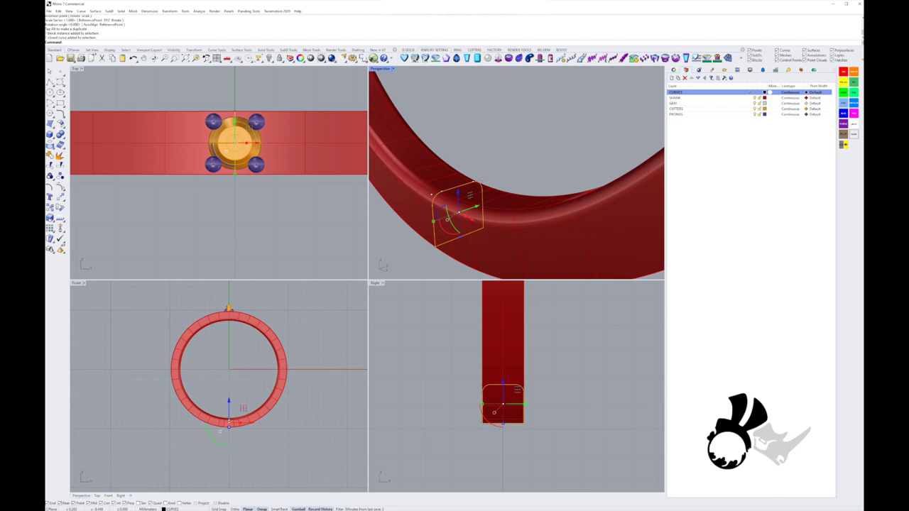
Step: Relocate the profile curve's gumball to the origin at 0, accepting the default axis direction
scroll(503, 381, "down", 8)
right_click_drag(503, 377, 502, 427)
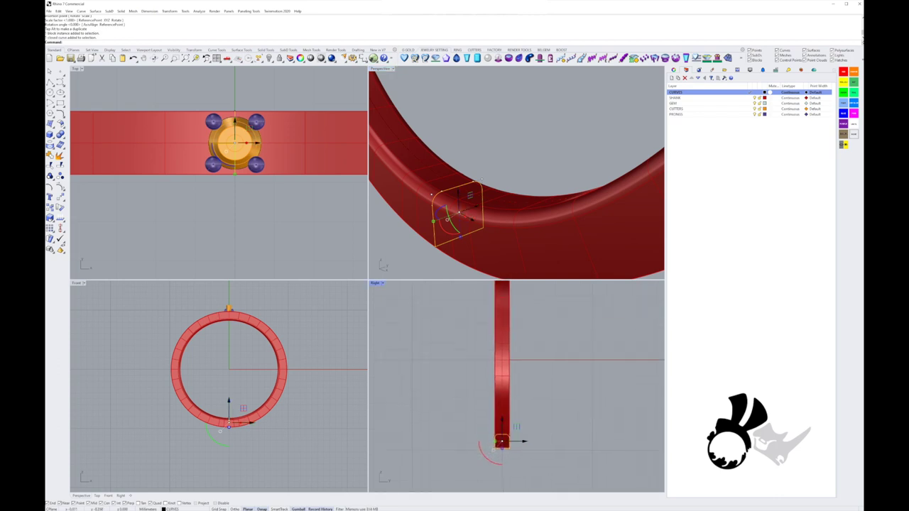
right_click(502, 441)
left_click(523, 454)
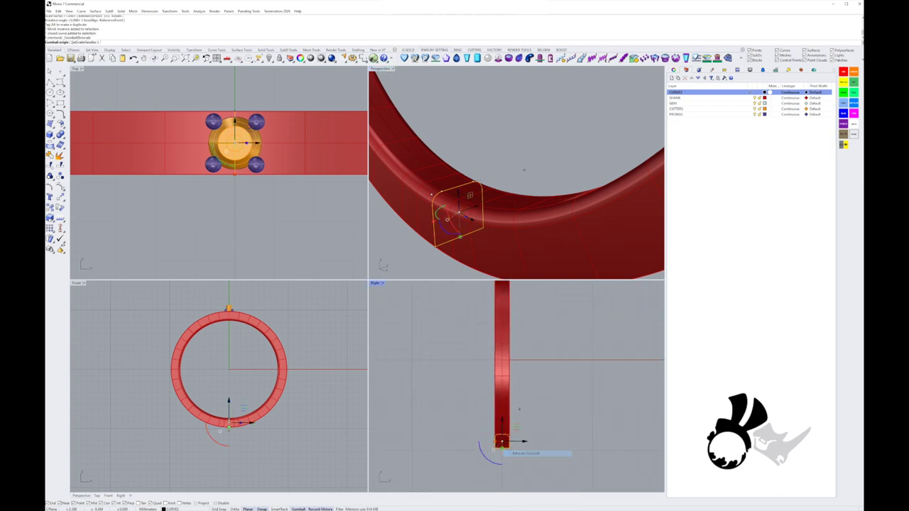
type("0")
key("Return")
key("Return")
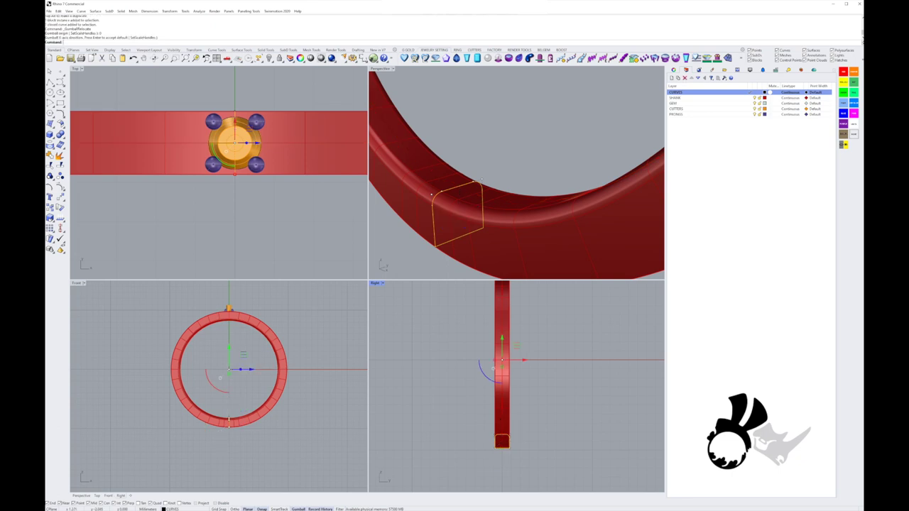
Step: Rotate the profile curve 180 degrees about the origin to the top of the ring, and clear the selection
scroll(511, 387, "down", 6)
left_click(496, 391)
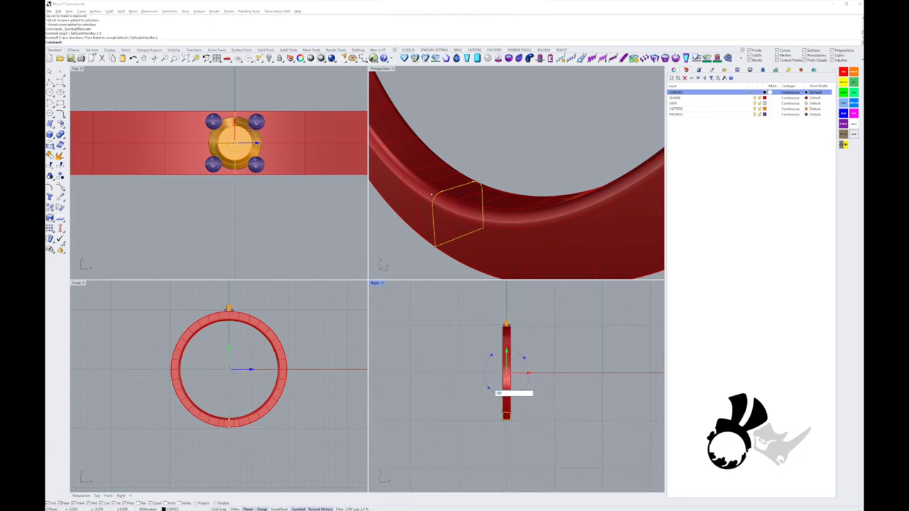
key("Return")
key("Escape")
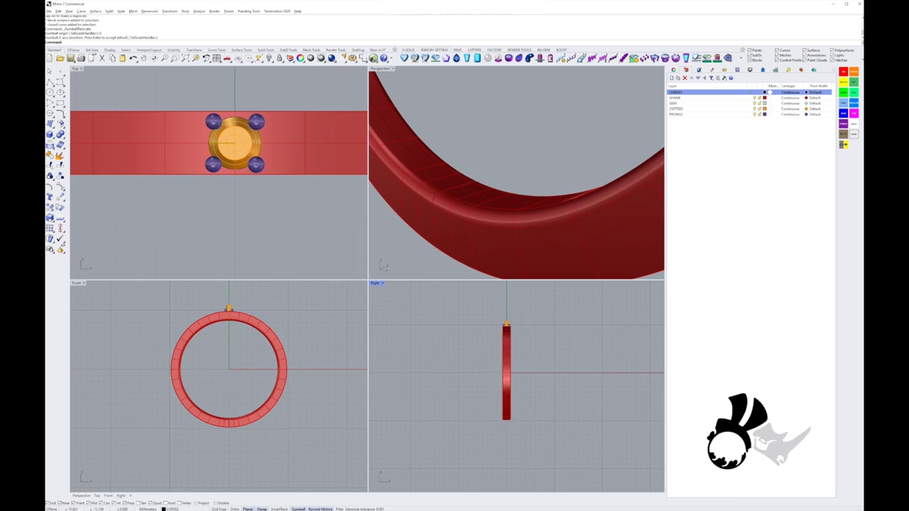
left_click(451, 196)
key("Escape")
left_click(450, 197)
key("Escape")
scroll(490, 203, "down", 8)
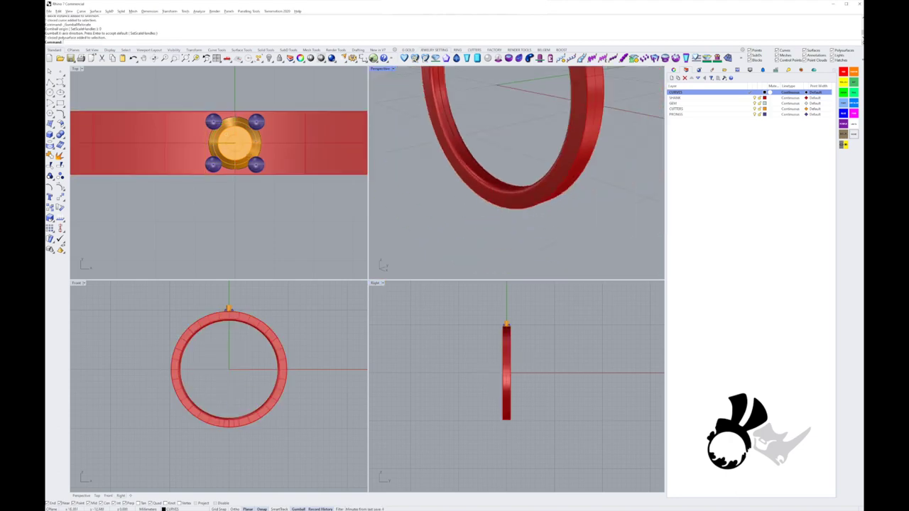
Step: Set the Right viewport to Ghosted display, framed on the diamond and the top of the shank
right_click_drag(493, 153, 497, 270, "shift")
scroll(490, 74, "up", 6)
scroll(501, 319, "up", 5)
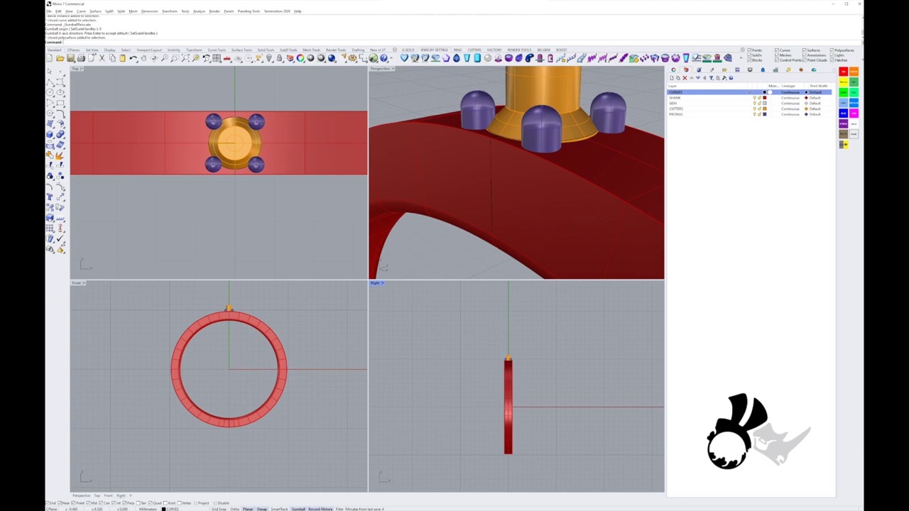
scroll(507, 360, "up", 3)
left_click(375, 283)
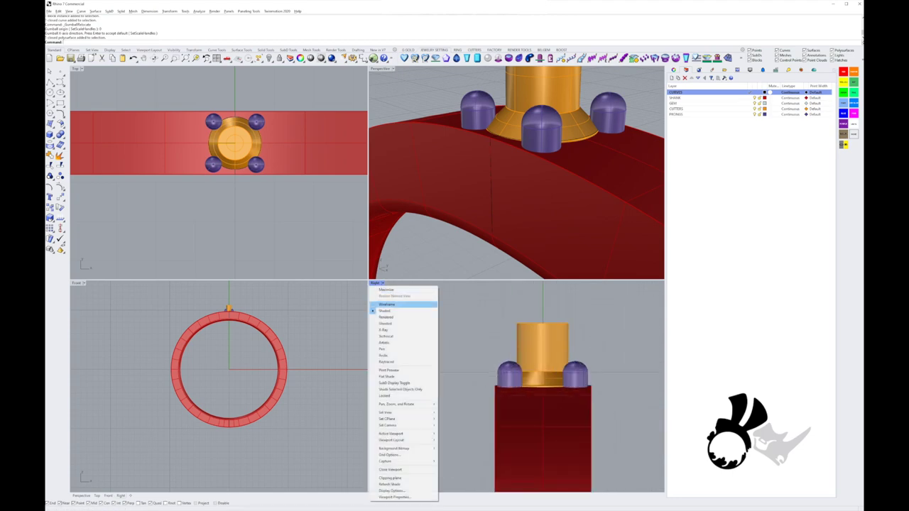
left_click(387, 324)
scroll(526, 384, "up", 4)
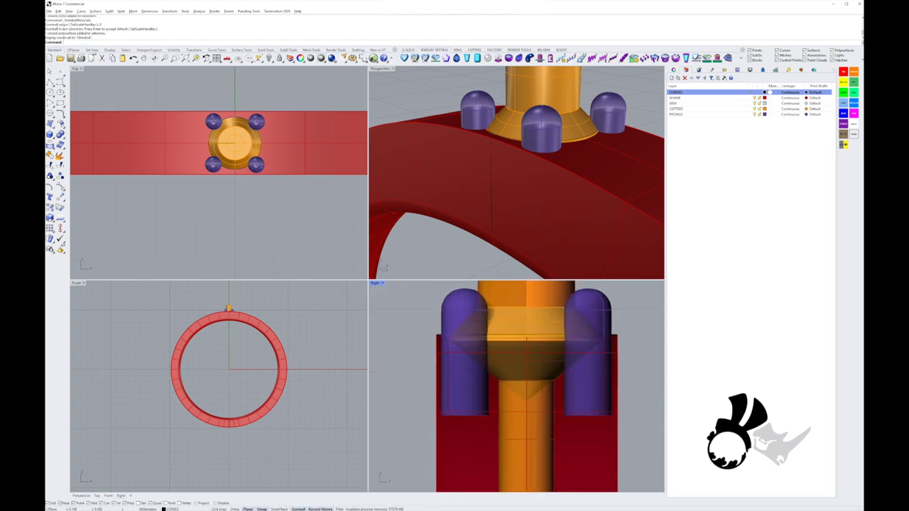
scroll(516, 386, "down", 2)
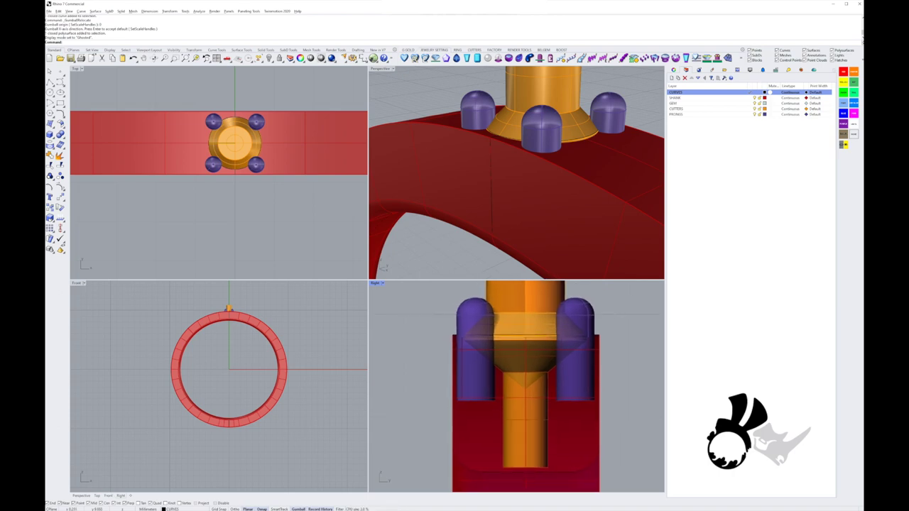
left_click(502, 474)
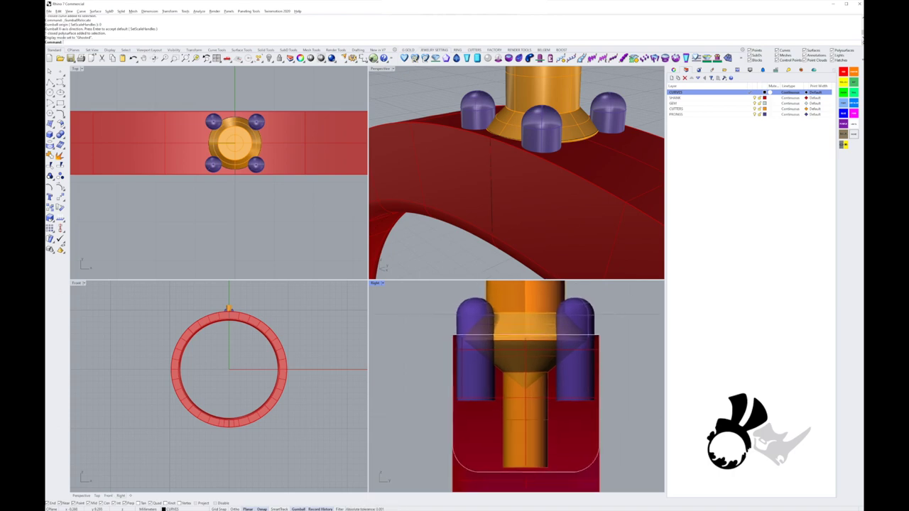
left_click(510, 488)
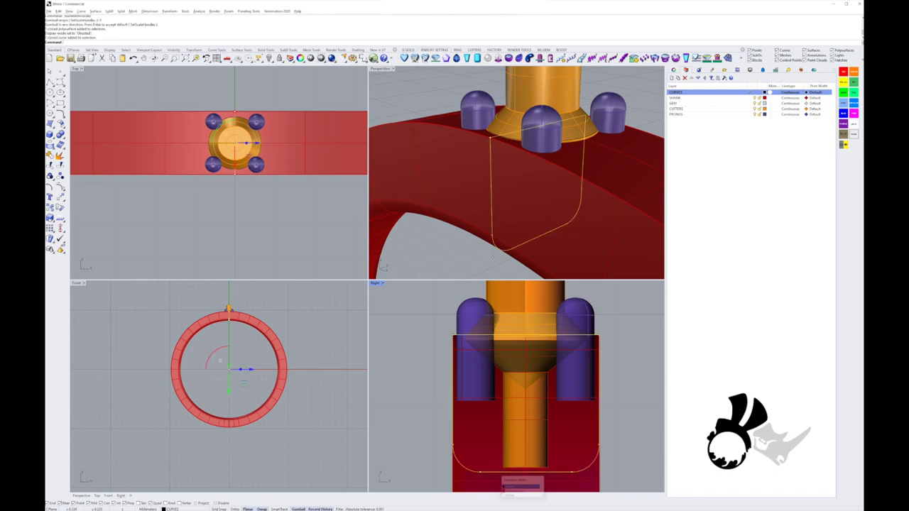
left_click(586, 410)
scroll(588, 394, "down", 6)
right_click_drag(588, 394, 555, 334)
scroll(516, 176, "down", 5)
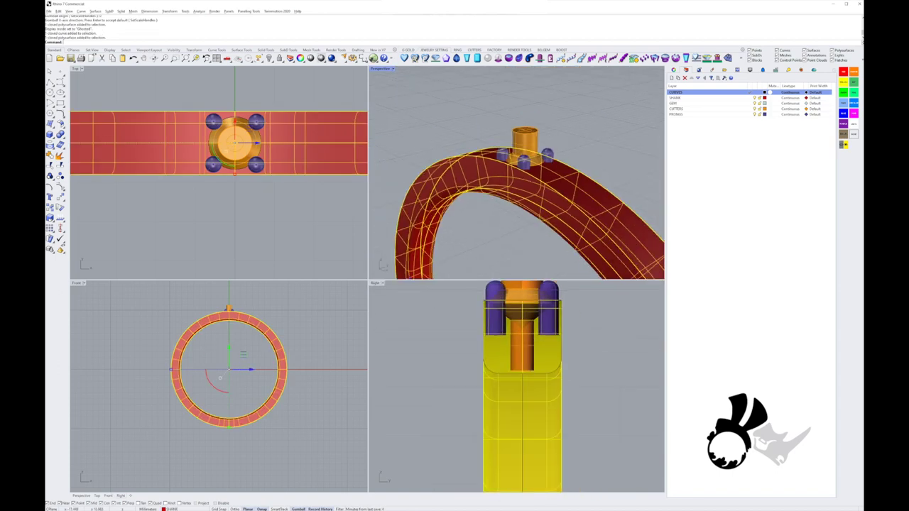
scroll(530, 374, "up", 8)
key("Escape")
Step: Select the rounded profile curve at the top of the ring and turn on its control points in the maximized Right view
left_click(545, 371)
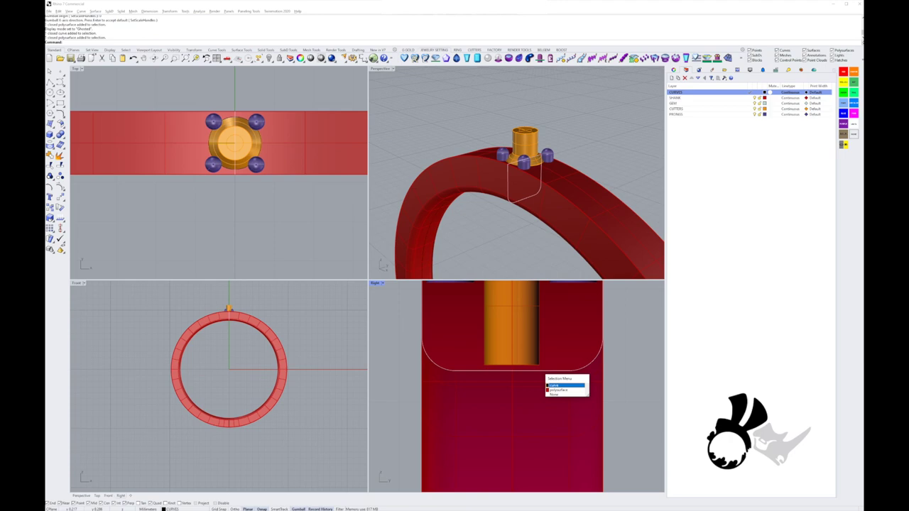
left_click(555, 385)
scroll(528, 404, "down", 8)
right_click_drag(528, 403, 526, 412)
double_click(375, 283)
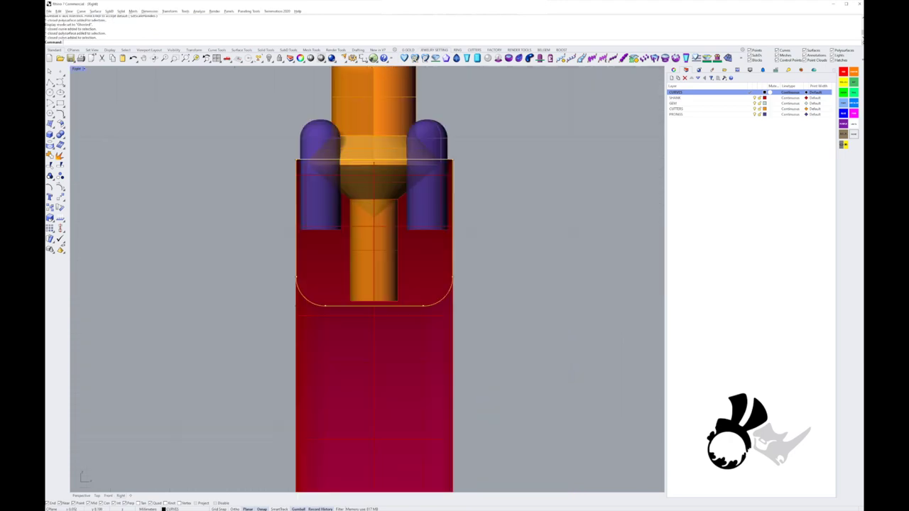
key("F10")
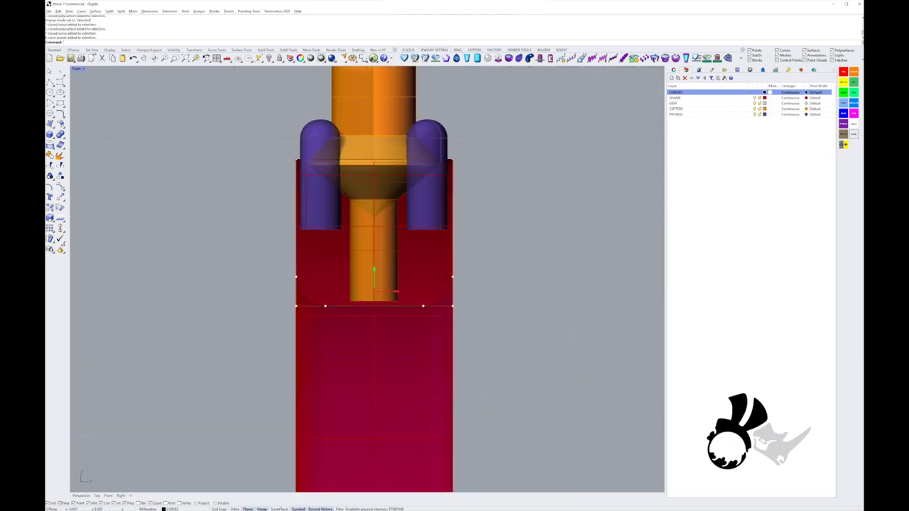
Step: Raise the profile curve's lower control points to about the bottom of the cutter's cone, and narrow the curve symmetrically to the prongs' outer edges
left_click_drag(374, 278, 373, 155)
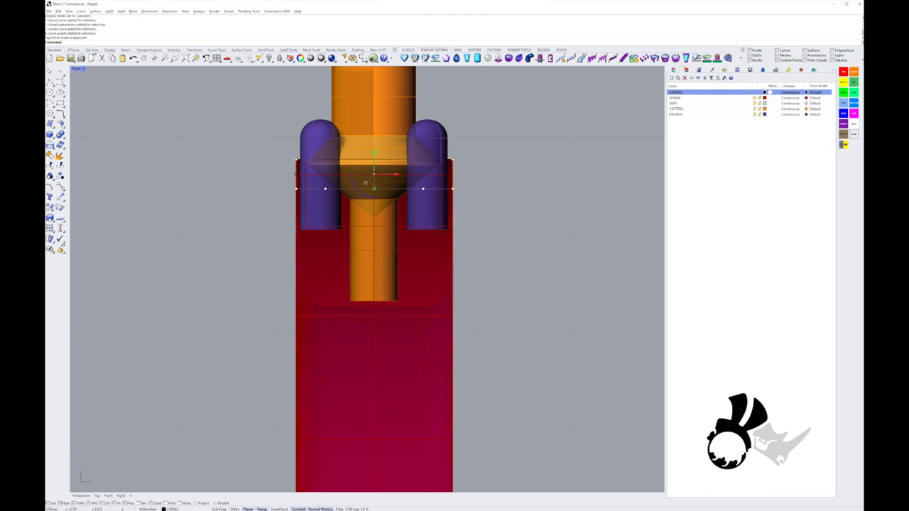
left_click_drag(296, 173, 299, 174)
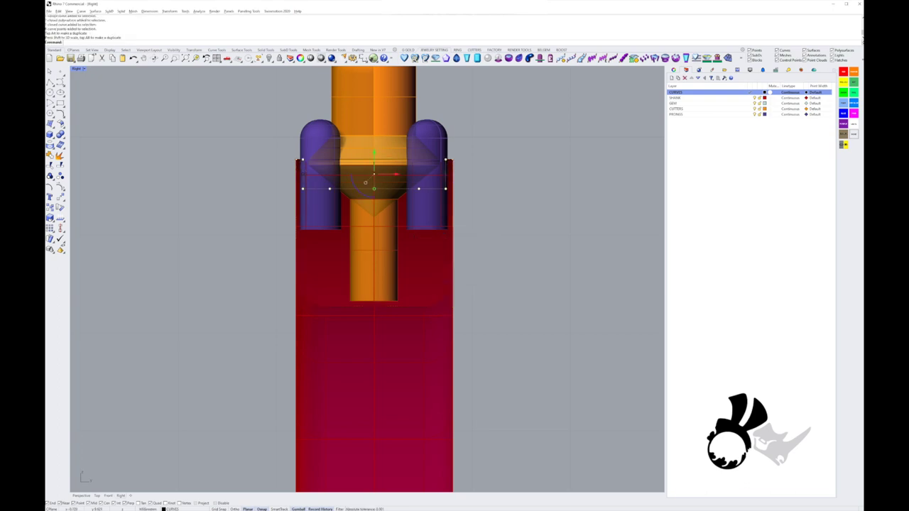
Step: Lower the profile curve's upper side control points below the shank's top surface, and hide the PRONGS, CUTTERS and GEM layers
scroll(302, 175, "up", 2)
left_click_drag(409, 196, 423, 177)
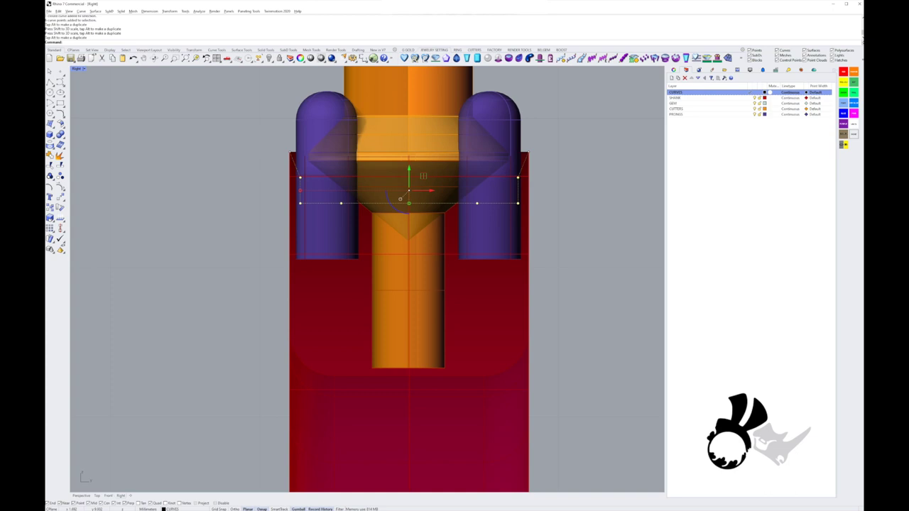
left_click(754, 115)
left_click(754, 109)
left_click(754, 103)
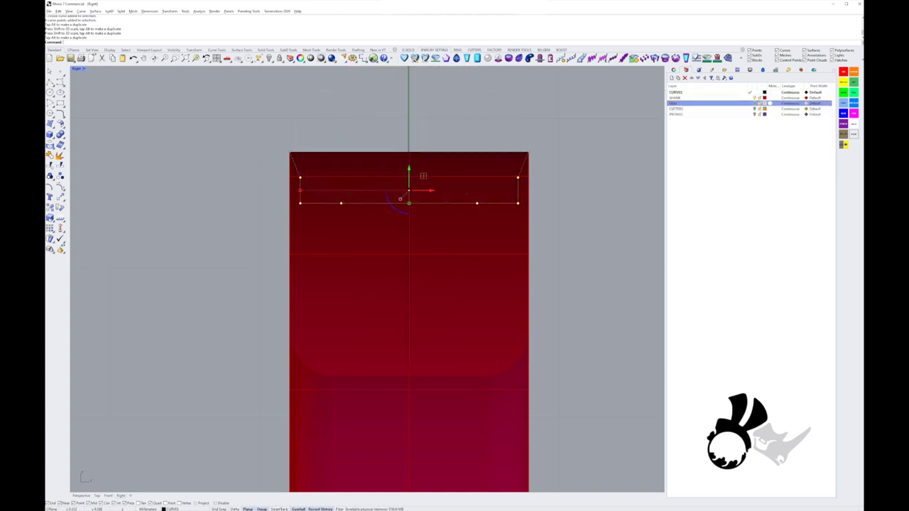
Step: Delete the two upper side control points of the profile curve, just below the shank's top edge
scroll(438, 179, "up", 4)
right_click_drag(437, 179, 433, 188)
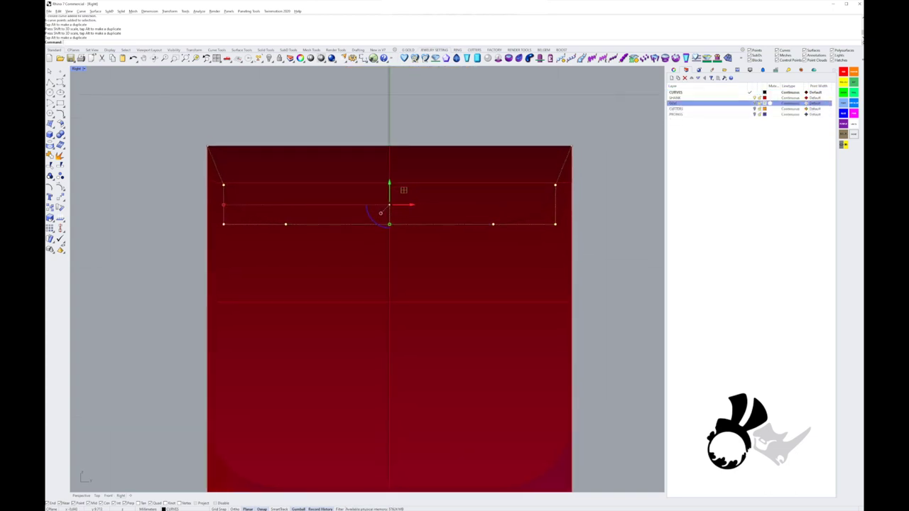
key("Escape")
left_click_drag(190, 176, 568, 190)
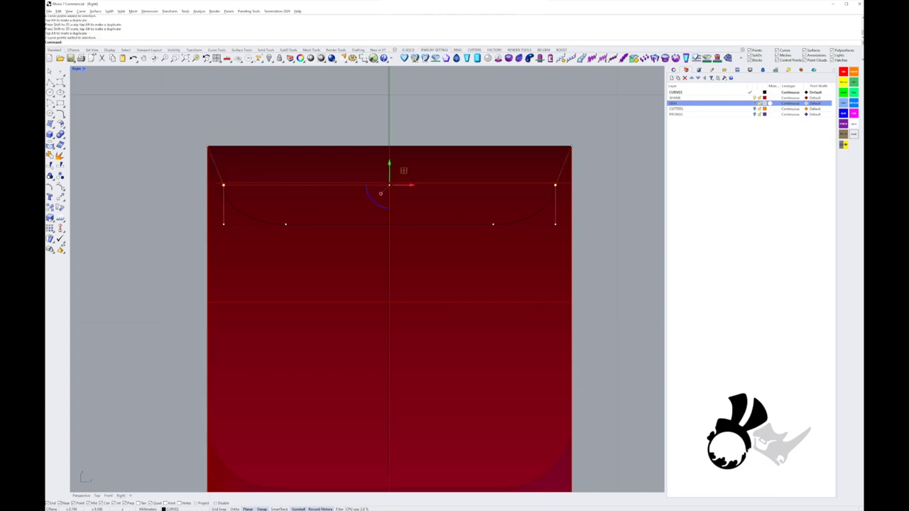
key("Delete")
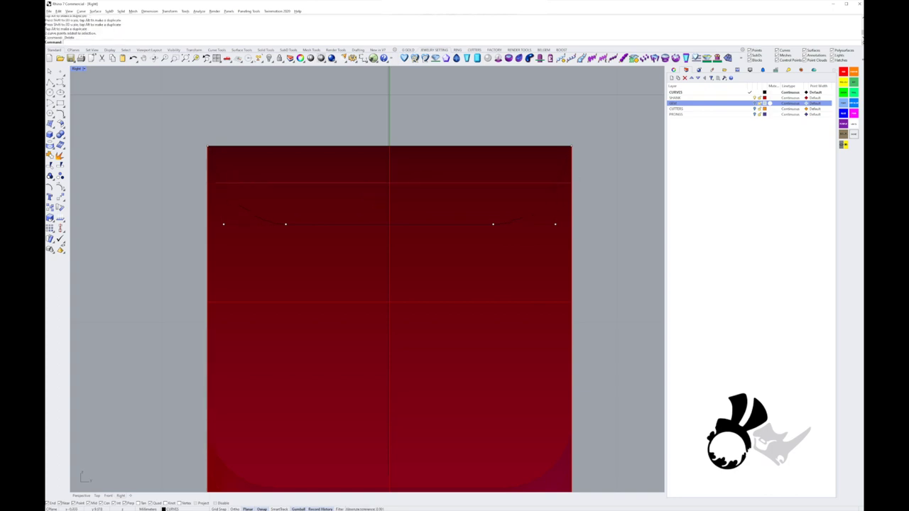
Step: Show the GEM, CUTTERS and PRONGS layers again, and move the diamond block down into the shank
left_click(753, 104)
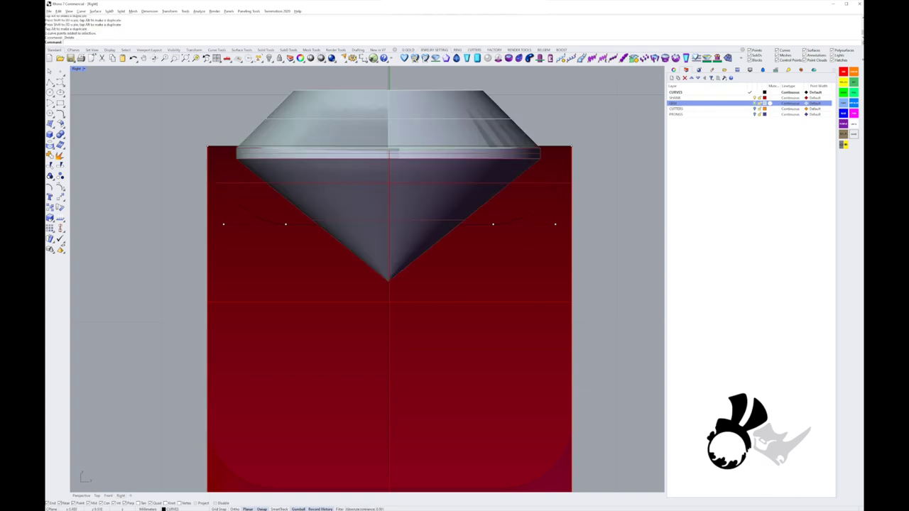
right_click_drag(367, 325, 363, 330)
left_click(754, 109)
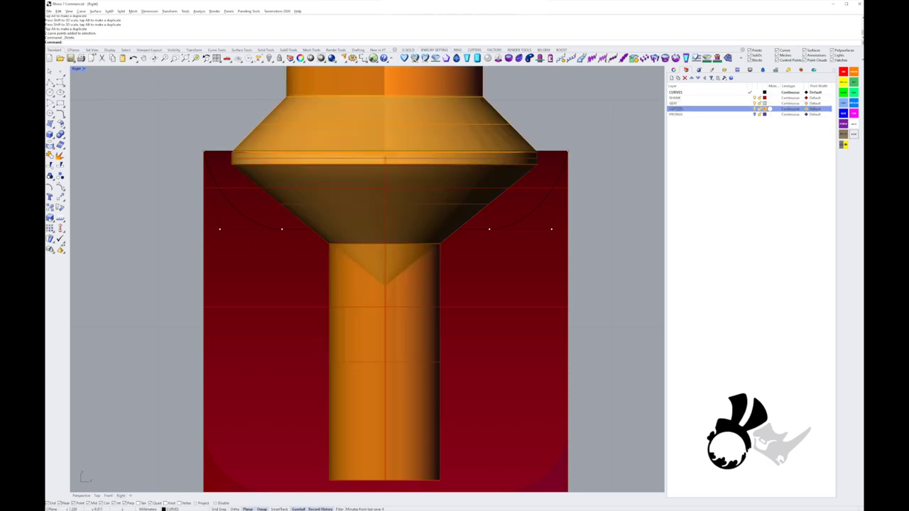
left_click(754, 115)
left_click(388, 323)
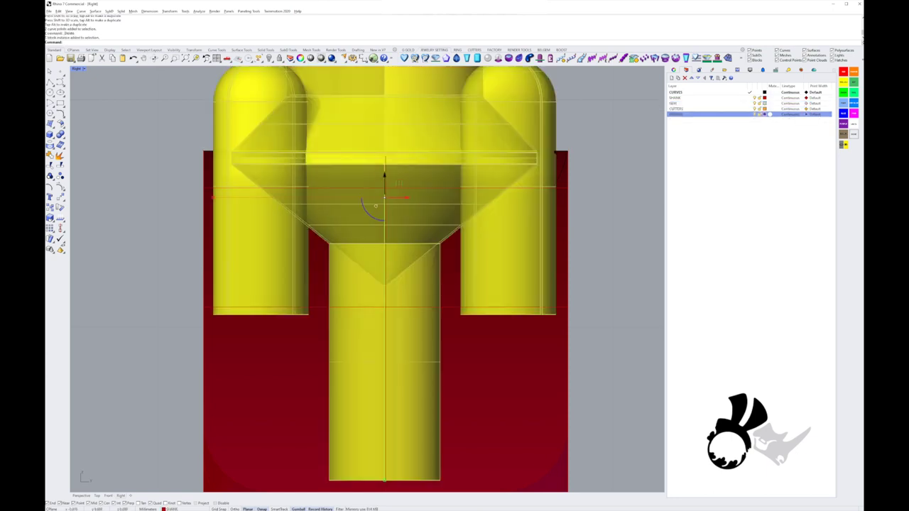
left_click_drag(385, 175, 385, 196)
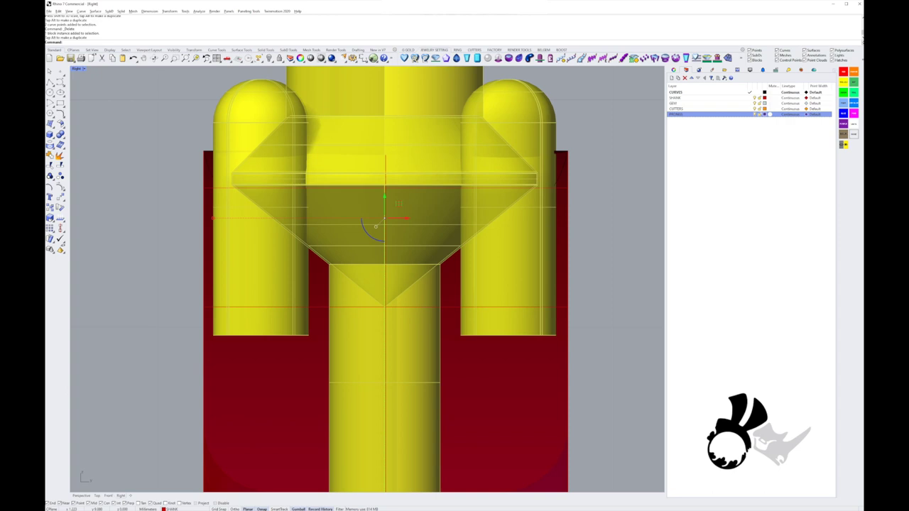
Step: Hide the CUTTERS and PRONGS layers, lower the diamond block slightly further into the shank, and show both layers again
left_click(754, 109)
left_click(754, 115)
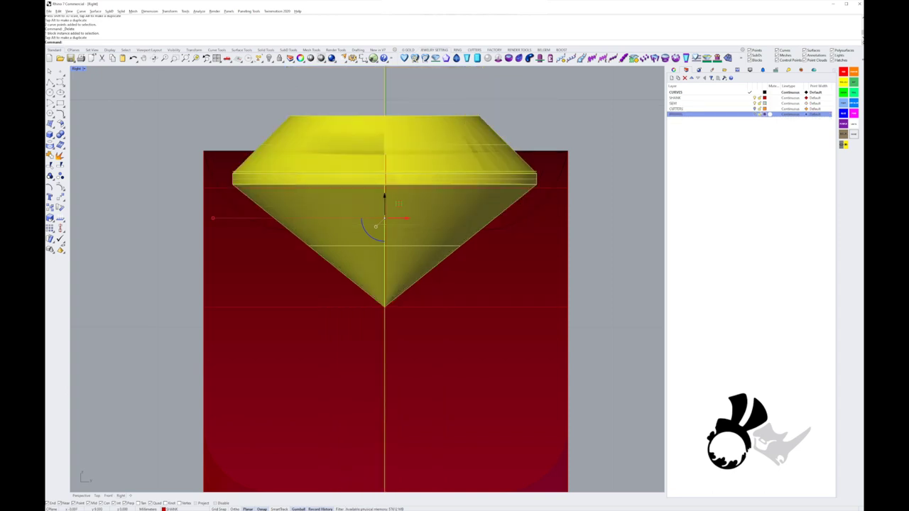
left_click_drag(385, 195, 384, 208)
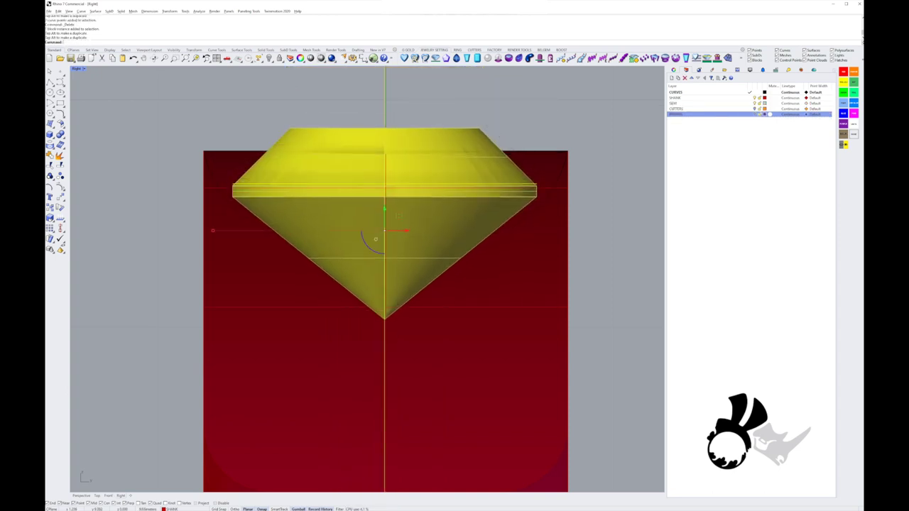
left_click(755, 113)
left_click(755, 108)
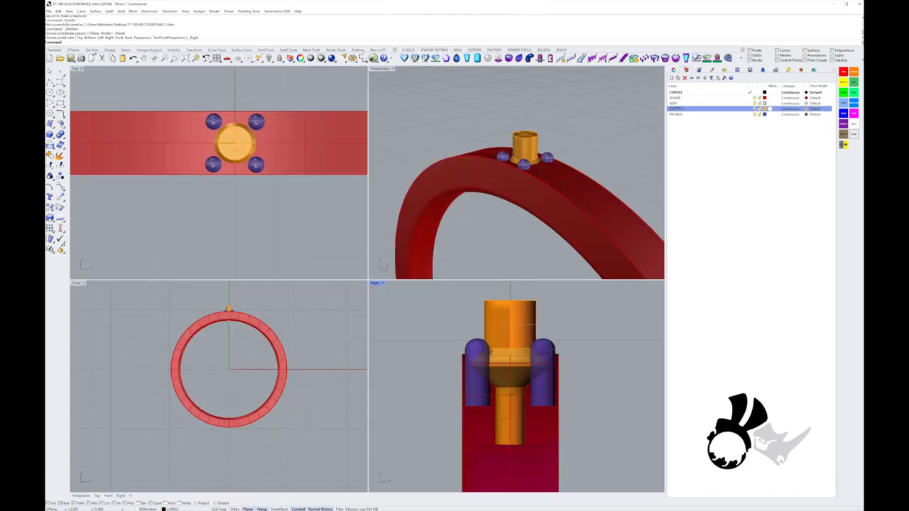
Step: Frame the bottom of the ring in the Perspective view and select the shank's closed cross-section curve there
scroll(527, 157, "down", 3)
right_click_drag(527, 213, 527, 114, "shift")
scroll(522, 243, "up", 4)
left_click(518, 248)
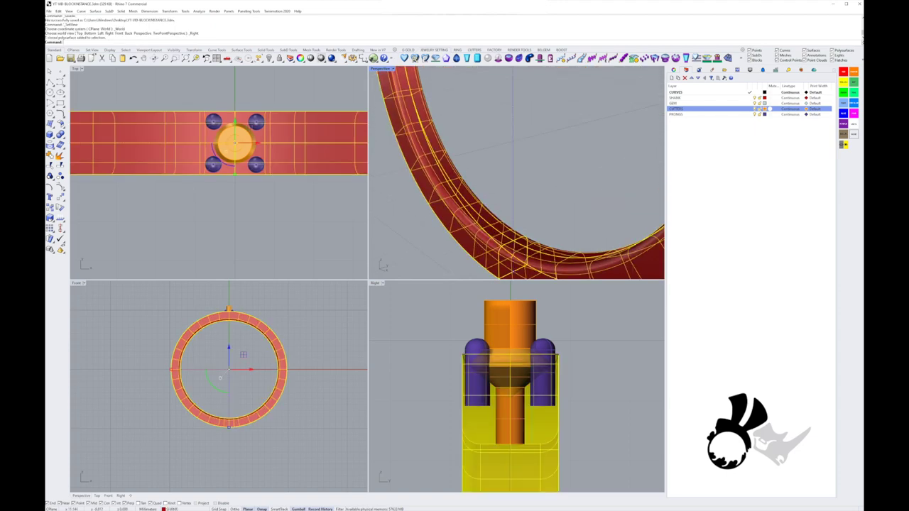
left_click(502, 260)
left_click(514, 274)
scroll(514, 270, "up", 1)
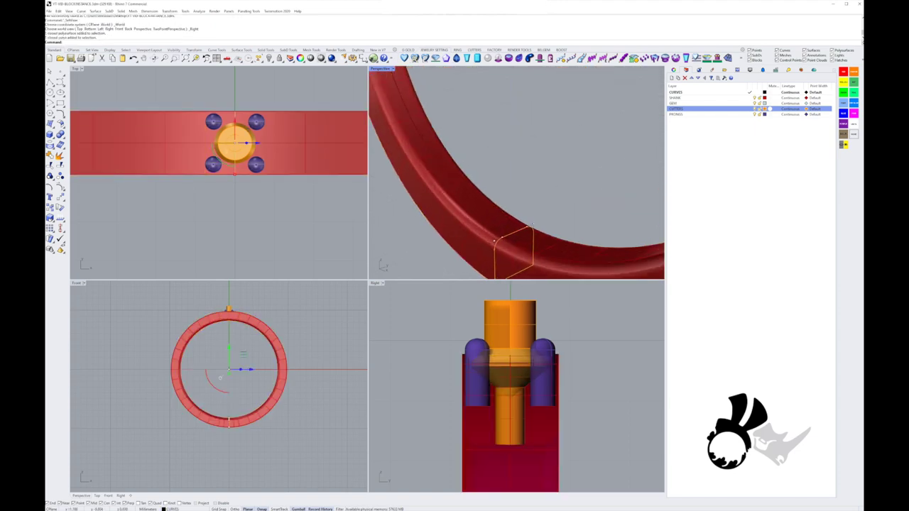
right_click_drag(514, 270, 514, 217)
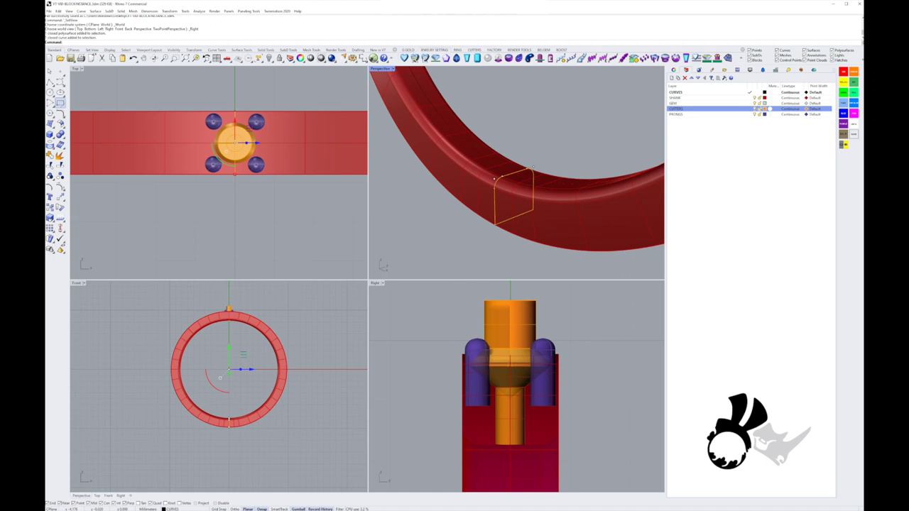
left_click(50, 72)
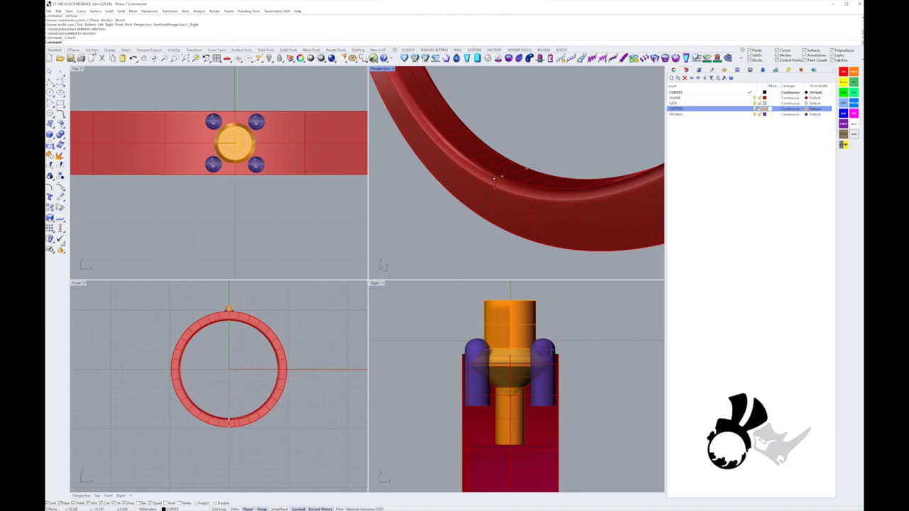
left_click(514, 218)
left_click(514, 218)
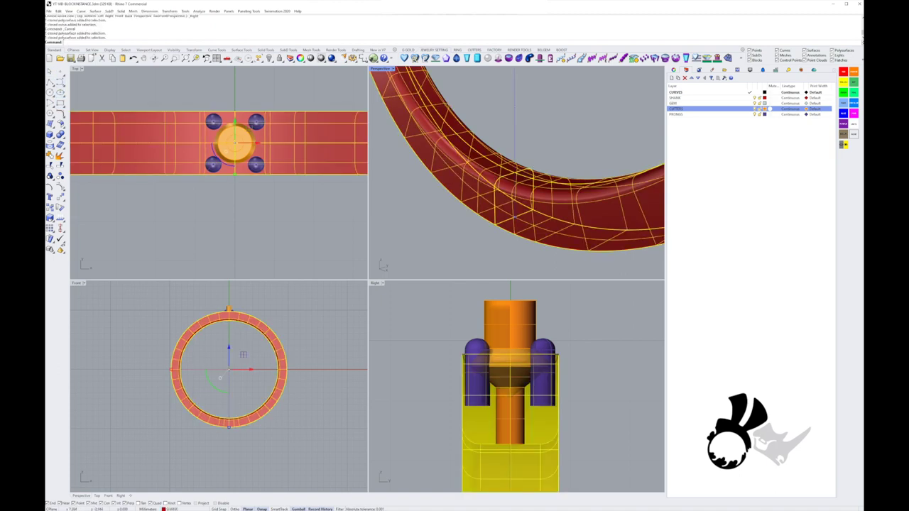
left_click(229, 369, "ctrl")
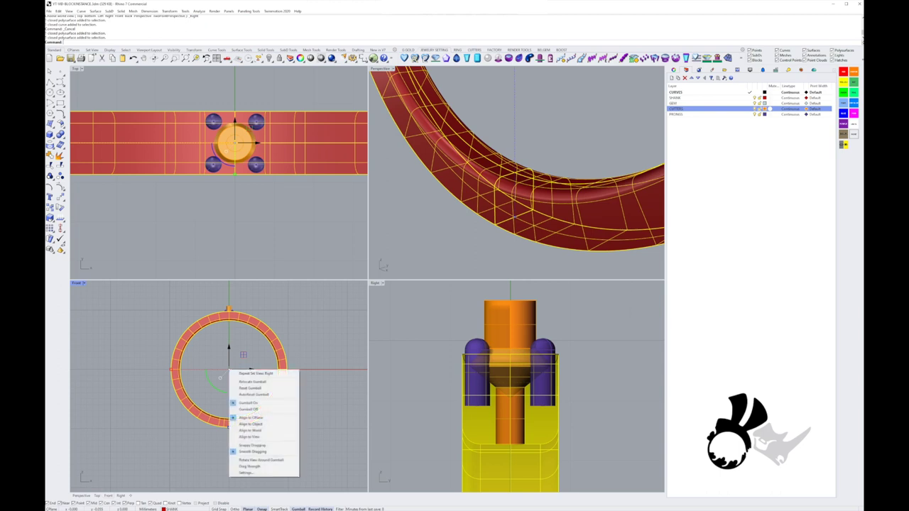
left_click(258, 357)
left_click(315, 440)
Step: Reset the gumball on the shank's bottom cross-section curve, widen the curve symmetrically across the band, and clear the selection
left_click(505, 221)
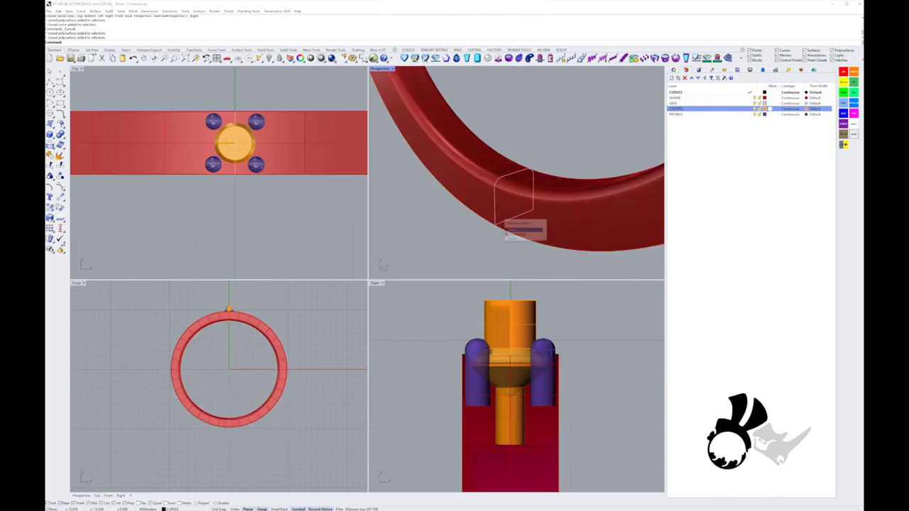
left_click(509, 228)
right_click(227, 369)
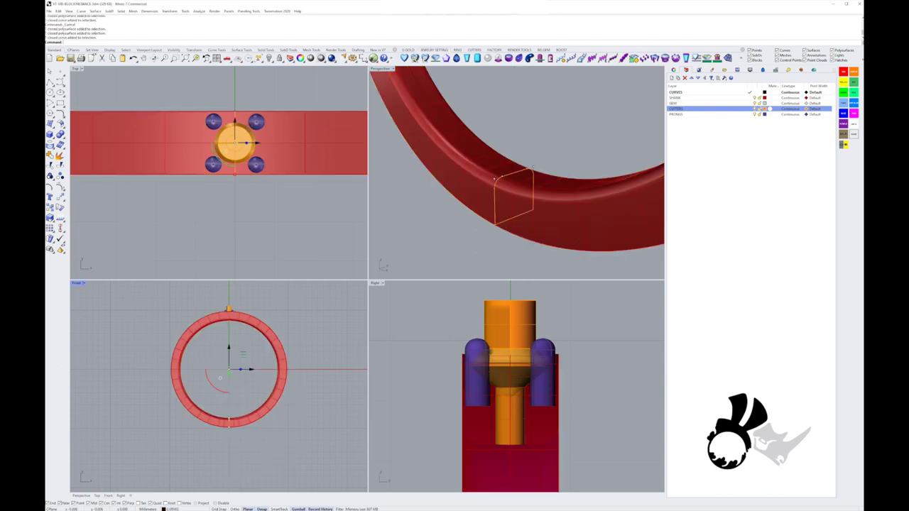
left_click(250, 387)
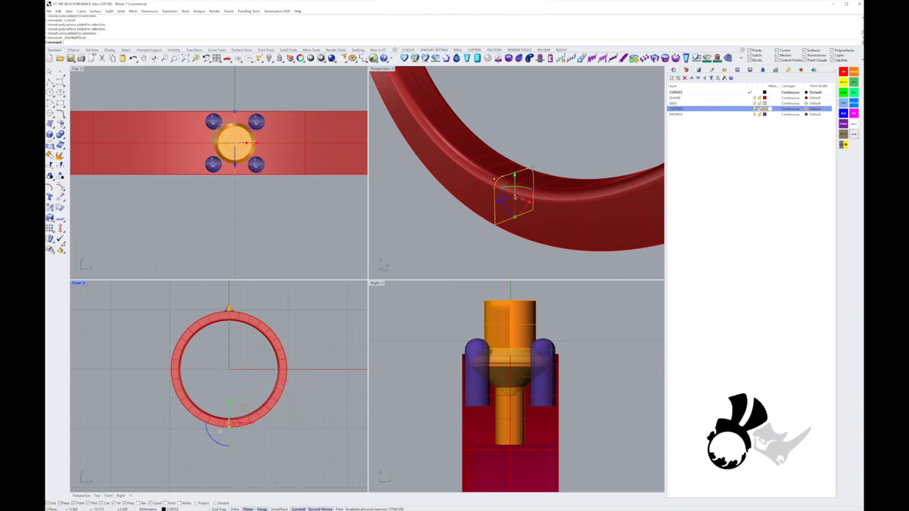
left_click_drag(533, 168, 538, 167)
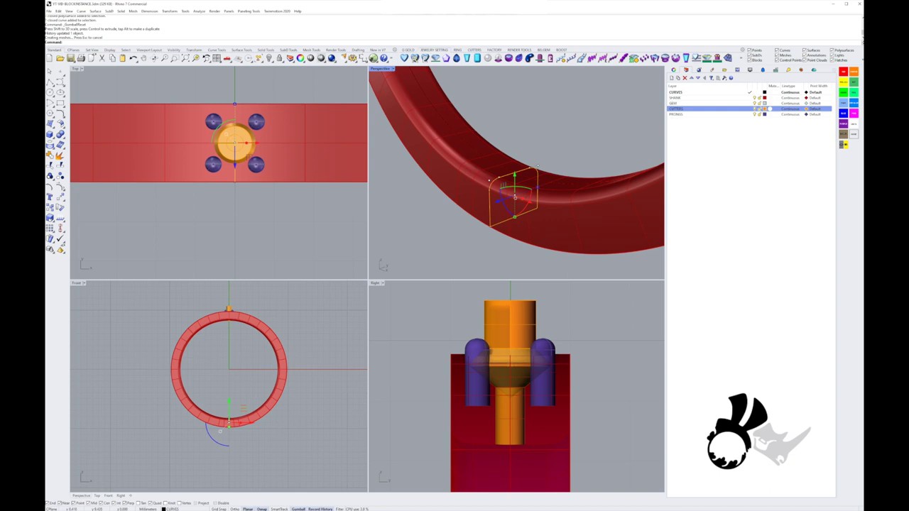
scroll(481, 361, "up", 5)
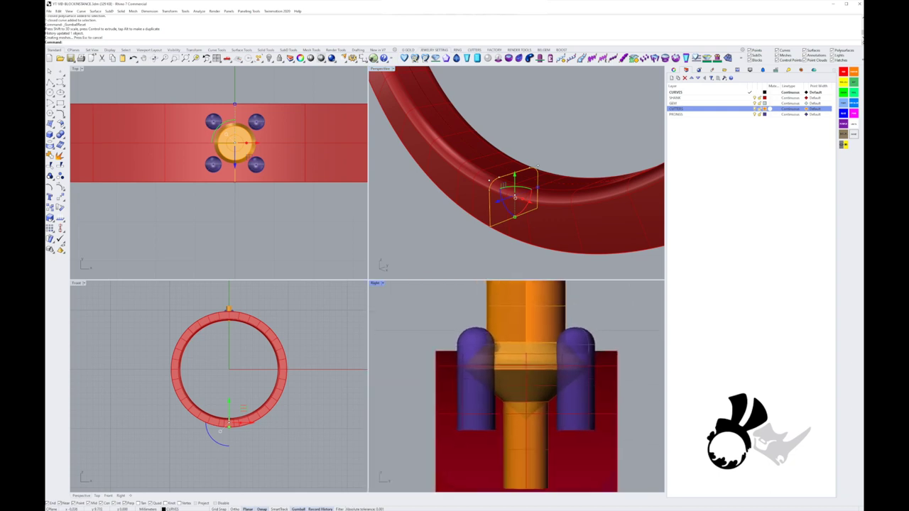
key("Escape")
Step: Examine the widened shank around the diamond, cutter and prongs in the Right and Perspective views
scroll(518, 293, "down", 5)
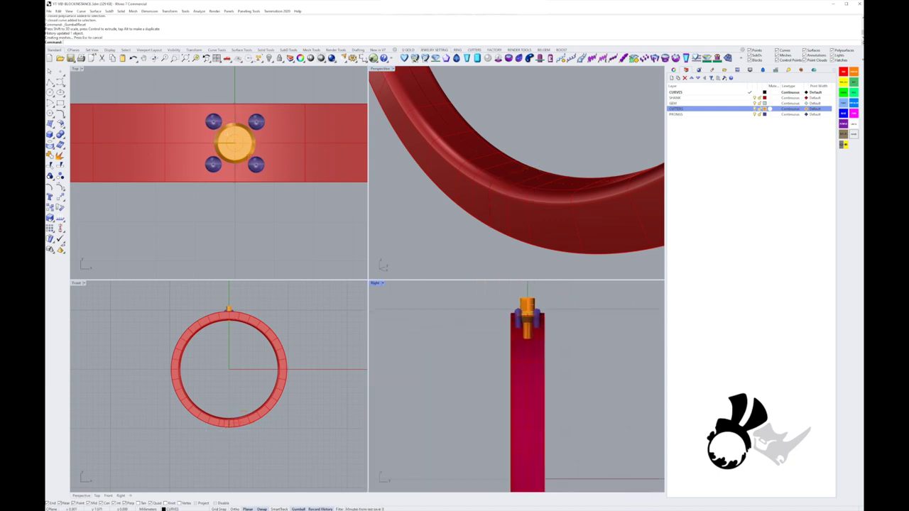
scroll(516, 302, "up", 5)
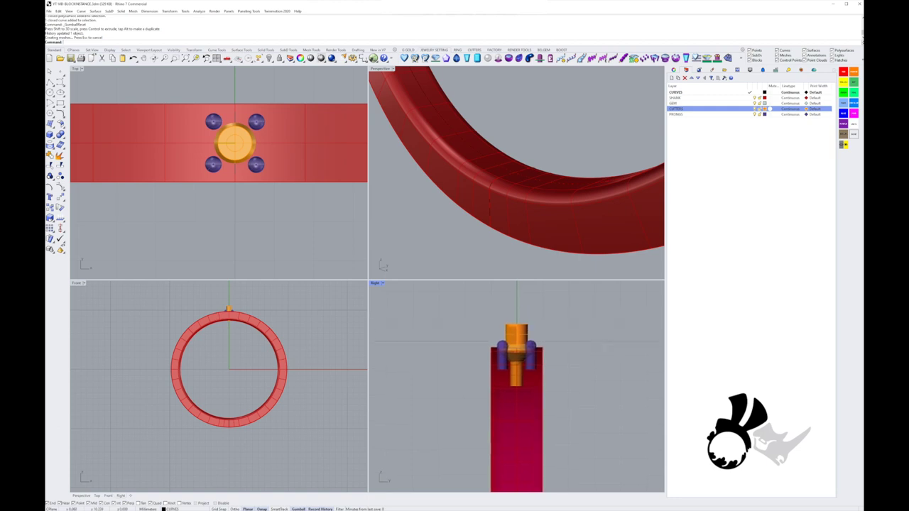
right_click_drag(519, 325, 524, 326)
scroll(516, 173, "down", 3)
right_click_drag(490, 142, 520, 220)
right_click_drag(521, 163, 524, 213)
scroll(522, 113, "up", 6)
right_click_drag(522, 163, 501, 124)
scroll(531, 136, "down", 3)
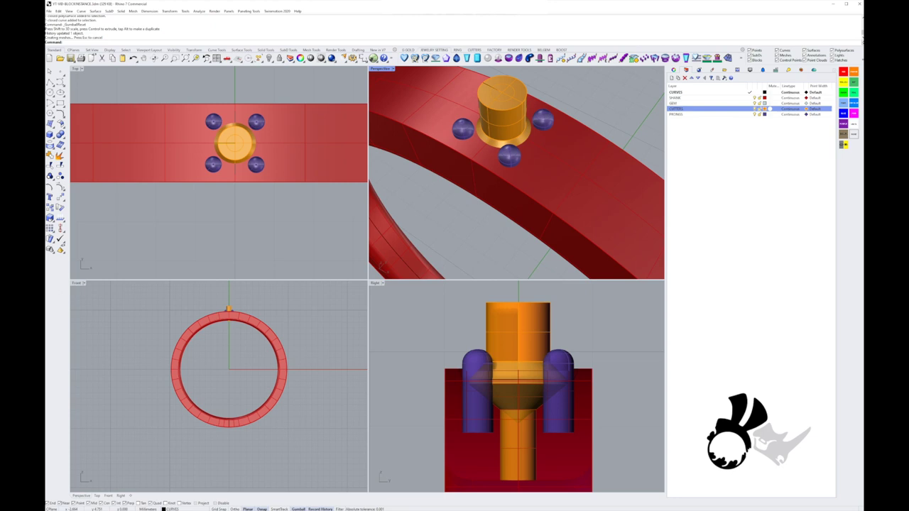
Step: Maximize the Perspective viewport and select the closed rail curve running around the inside of the shank
left_click(442, 105)
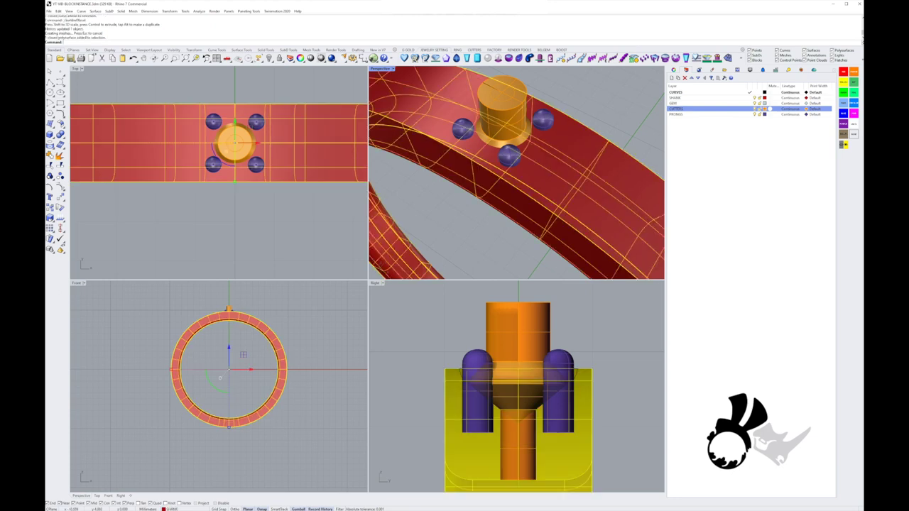
left_click(380, 69)
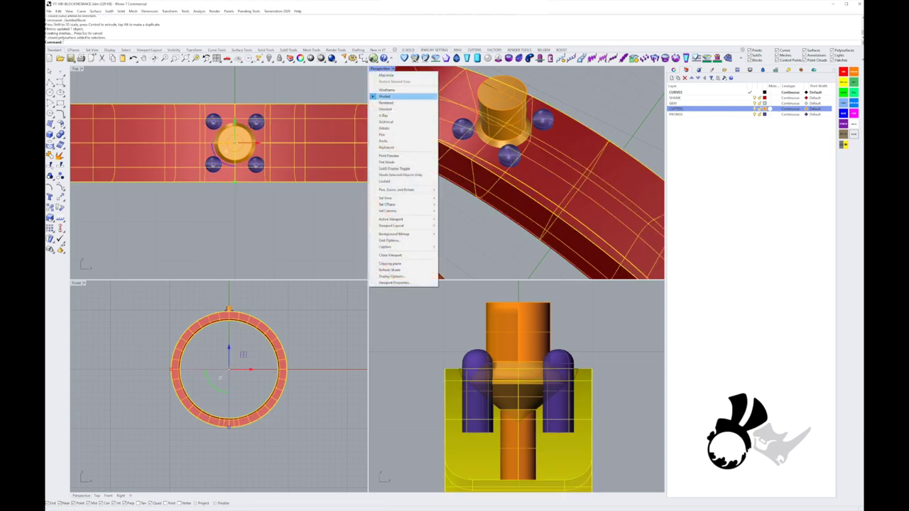
right_click_drag(507, 213, 507, 147, "shift")
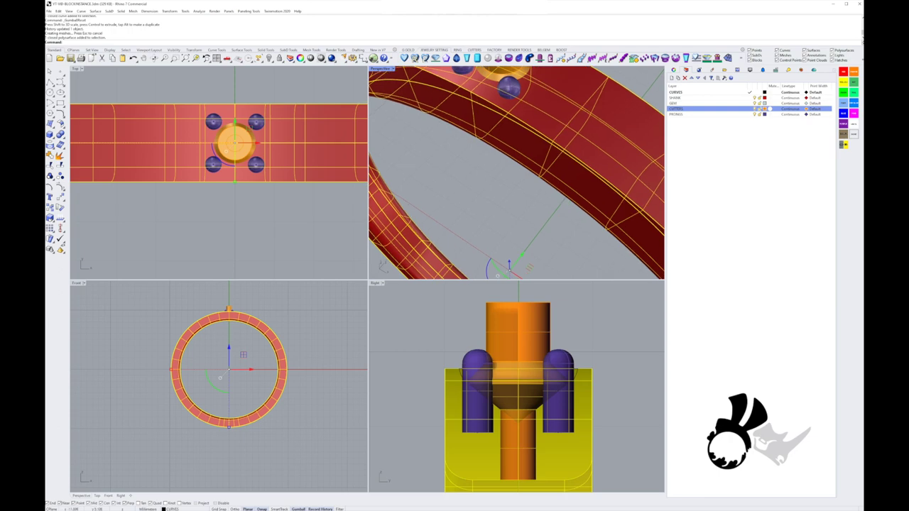
double_click(380, 69)
scroll(433, 100, "down", 6)
right_click_drag(427, 334, 399, 302)
key("Escape")
left_click(273, 348)
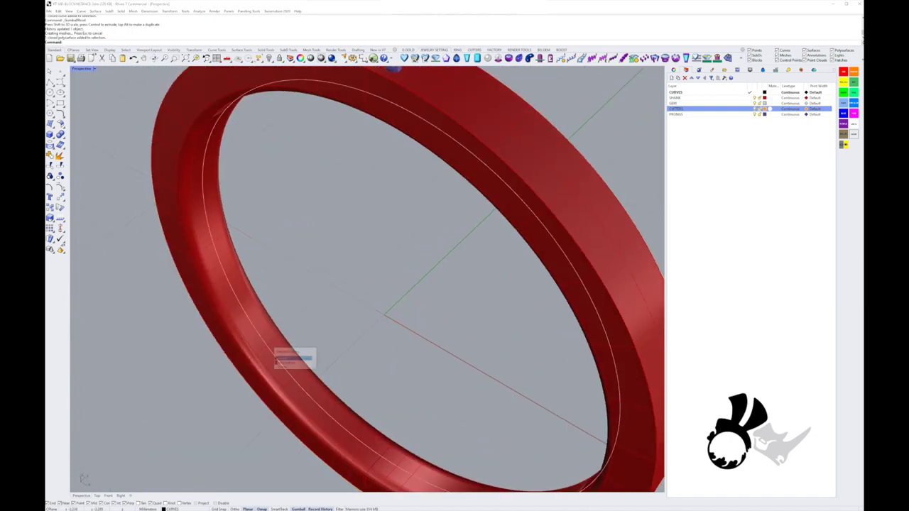
left_click(281, 358)
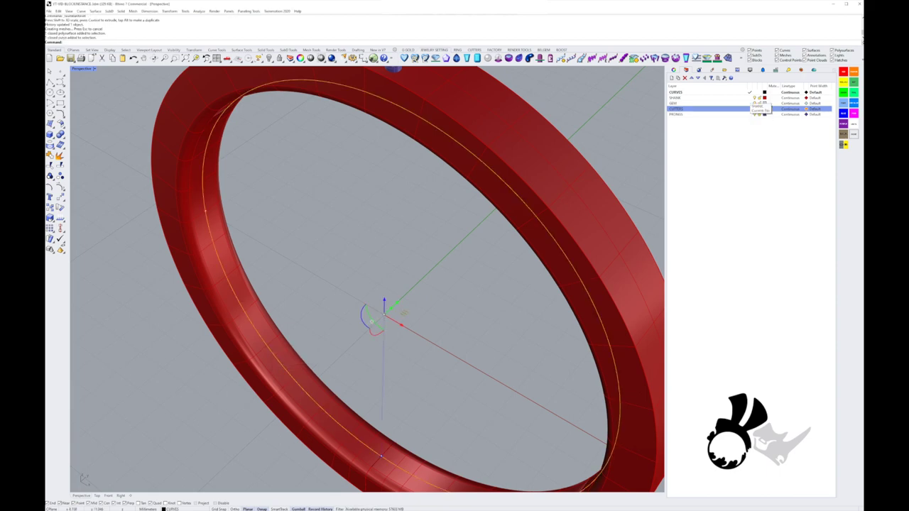
Step: Sweep the closed channel profile beneath the stone cutter around the ring's closed rail curve with Sweep 1 Rail, then clear the selection
left_click(51, 125)
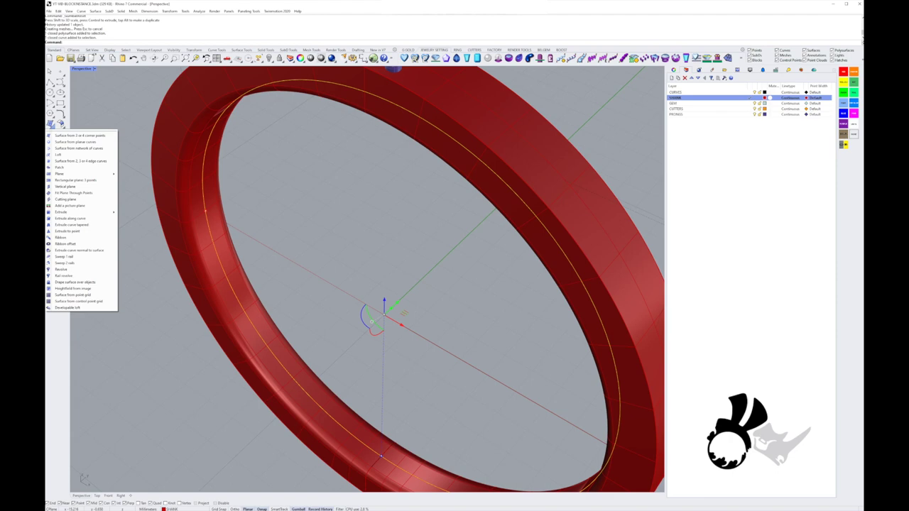
left_click(64, 256)
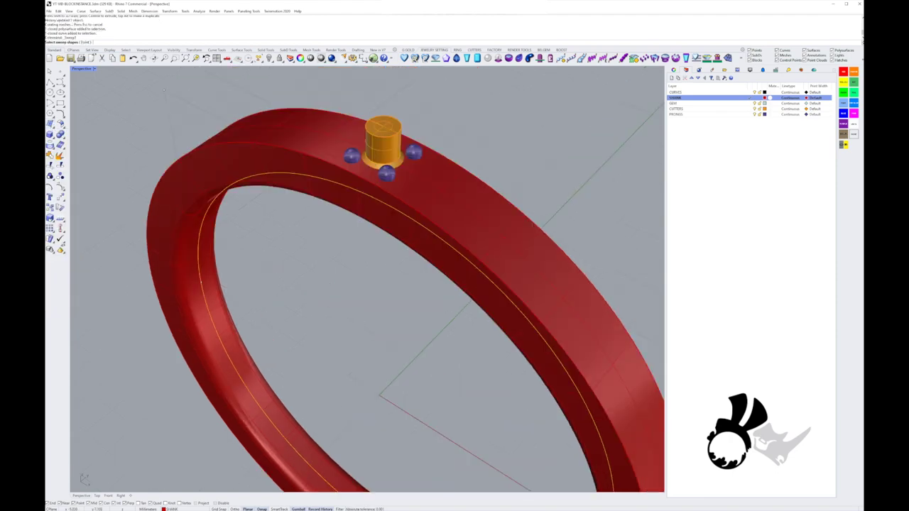
right_click_drag(164, 89, 144, 105)
scroll(356, 200, "up", 6)
left_click(356, 206)
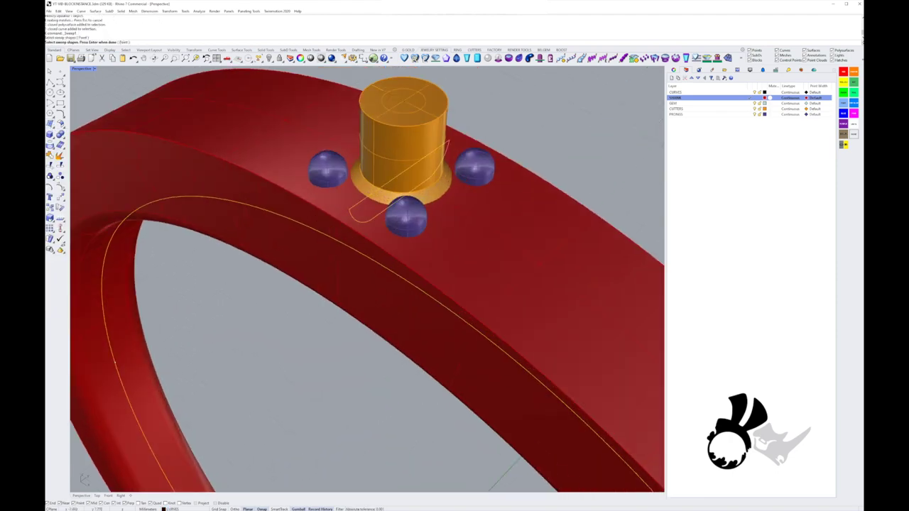
key("Return")
left_click(372, 220)
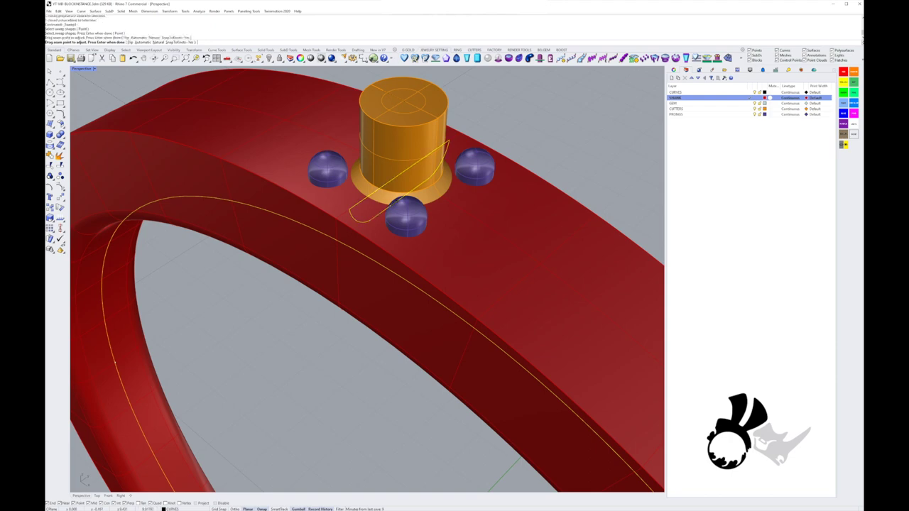
left_click(406, 195)
key("Return")
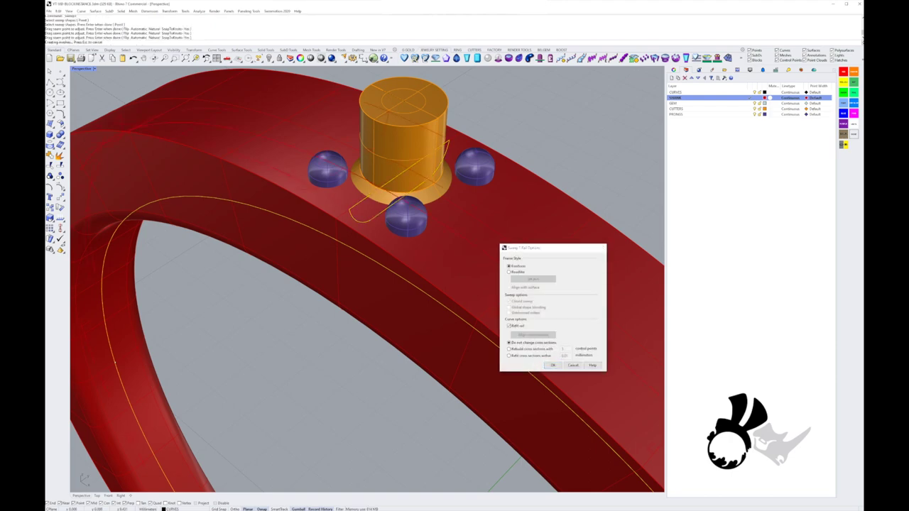
key("Return")
scroll(372, 164, "down", 5)
scroll(181, 94, "down", 2)
key("Escape")
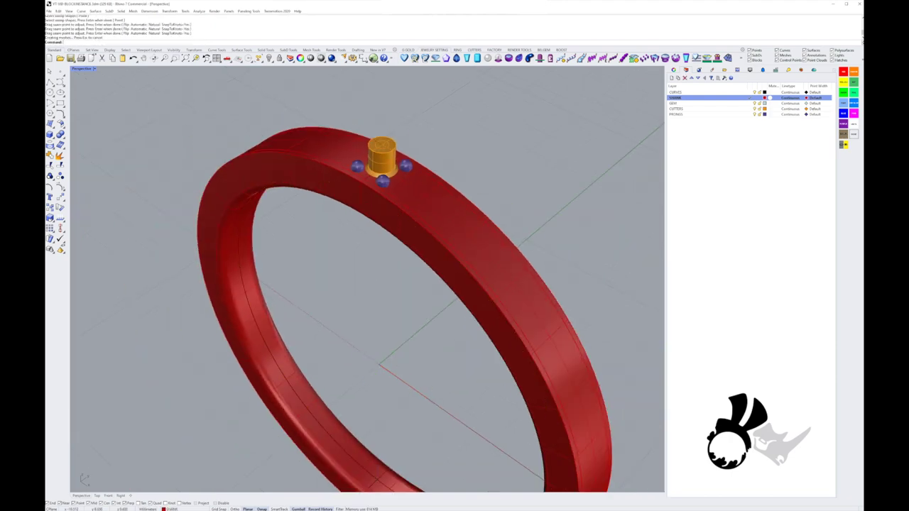
Step: Subtract the swept channel solid from the shank with Boolean Difference and delete the leftover channel solid
left_click(221, 202)
left_click(61, 123)
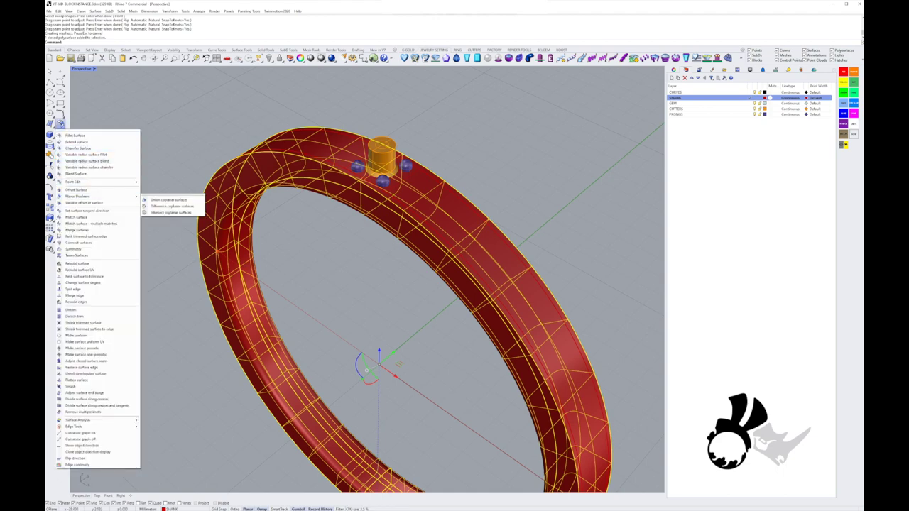
left_click(61, 124)
left_click(61, 135)
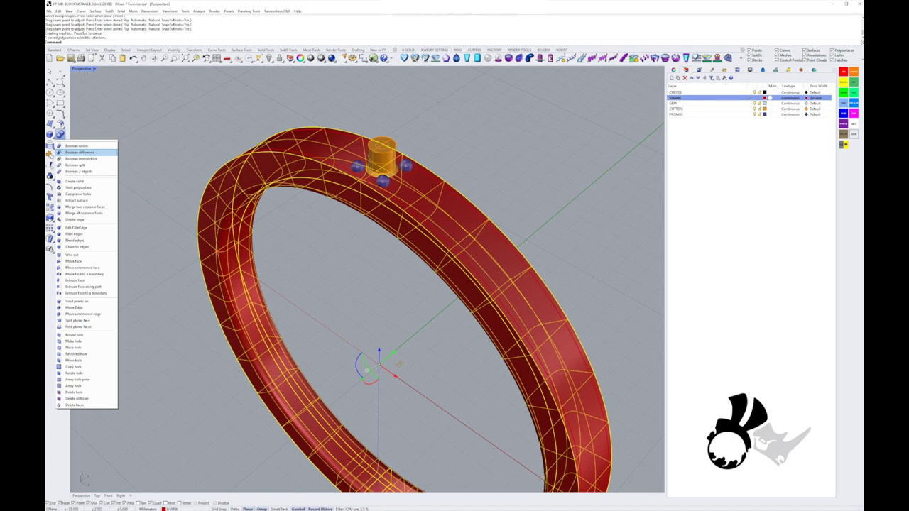
left_click(68, 153)
key("Return")
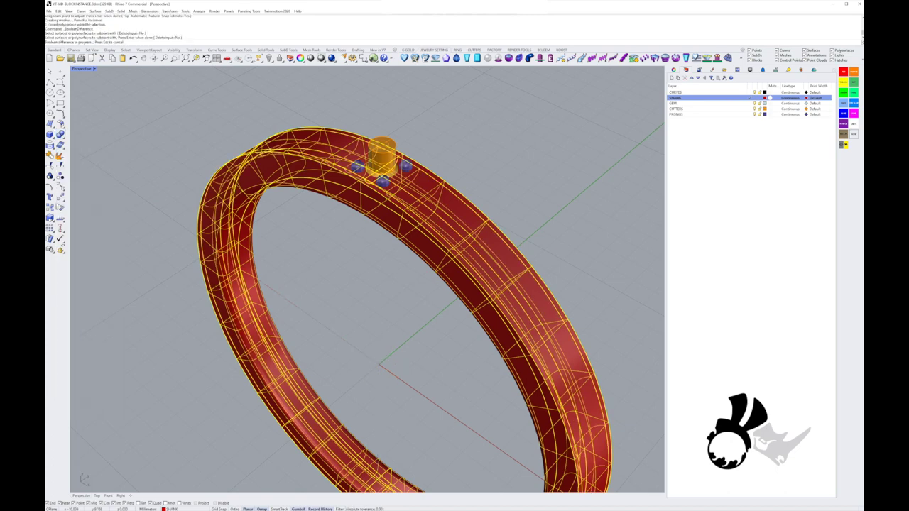
key("Return")
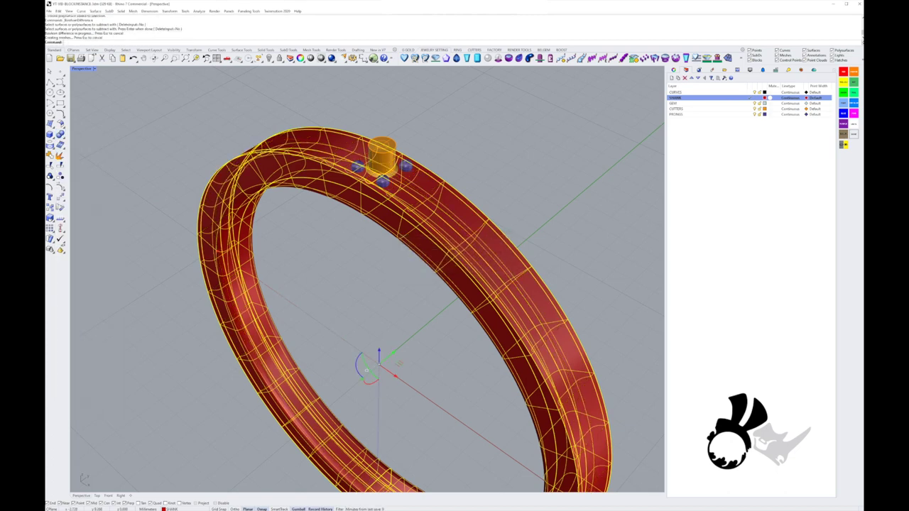
key("Escape")
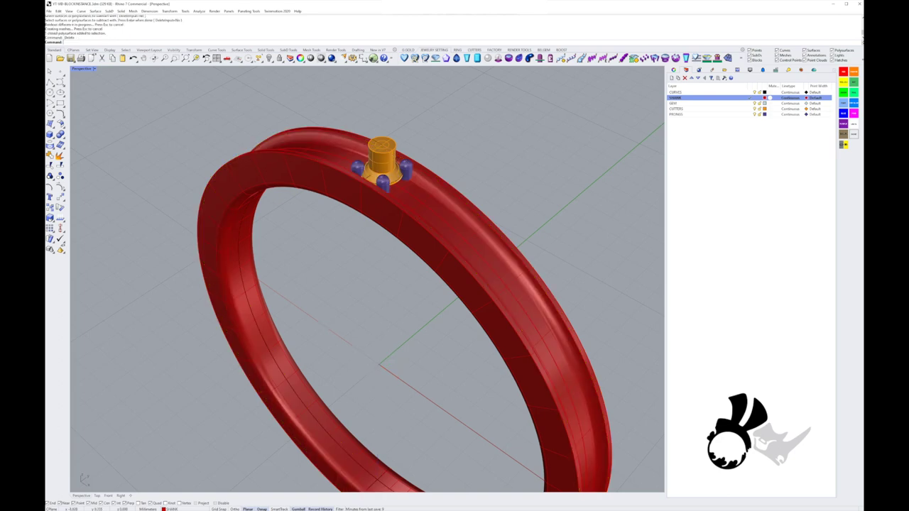
Step: Examine the channel cut into the shank and how the prongs and cutter sit in it
scroll(383, 177, "up", 3)
right_click_drag(426, 270, 341, 216)
scroll(362, 256, "down", 5)
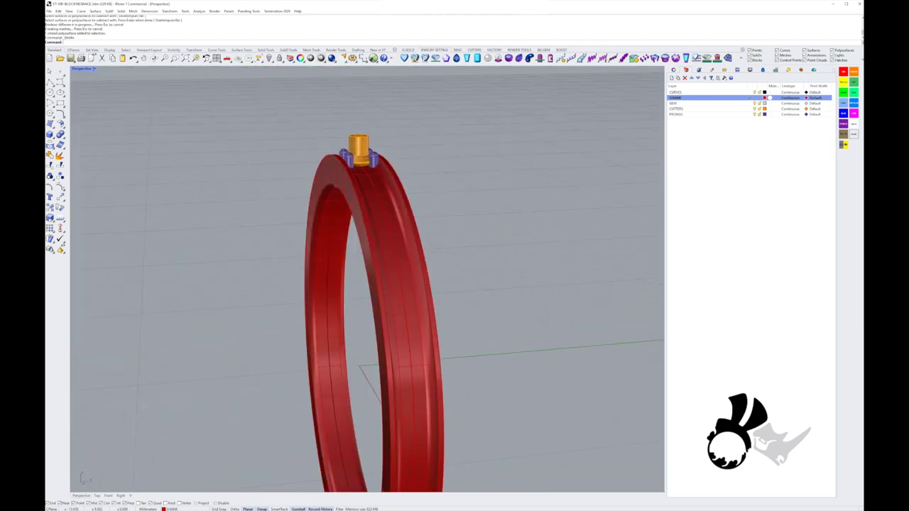
right_click_drag(320, 174, 292, 186)
scroll(368, 179, "up", 8)
scroll(344, 152, "down", 8)
scroll(357, 202, "up", 2)
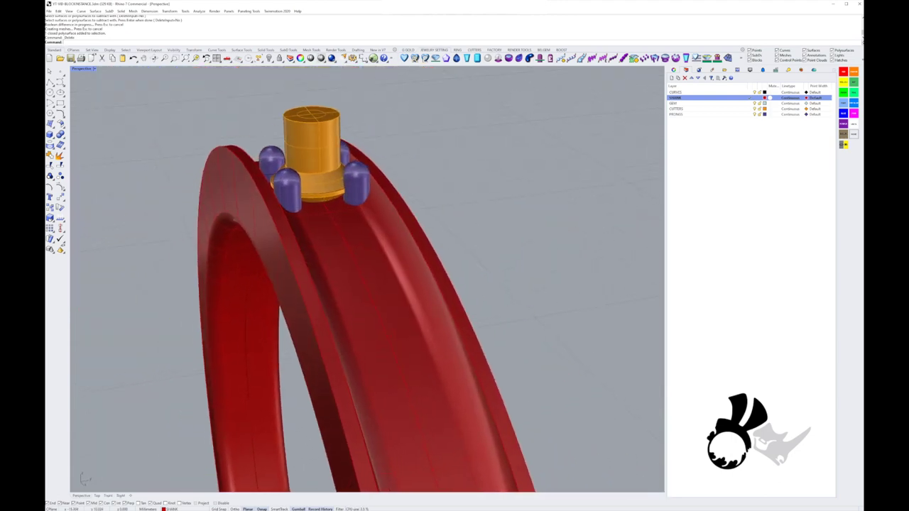
Step: Start a polar array of the diamond block in the Front view around the origin with 40 items over 360 degrees
left_click(291, 186)
key("ctrl+m")
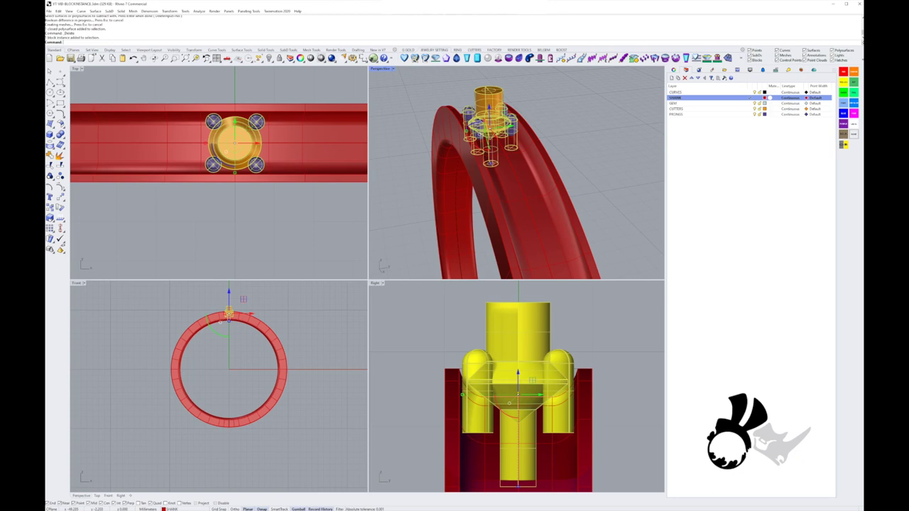
right_click_drag(230, 351, 227, 373)
scroll(227, 373, "up", 2)
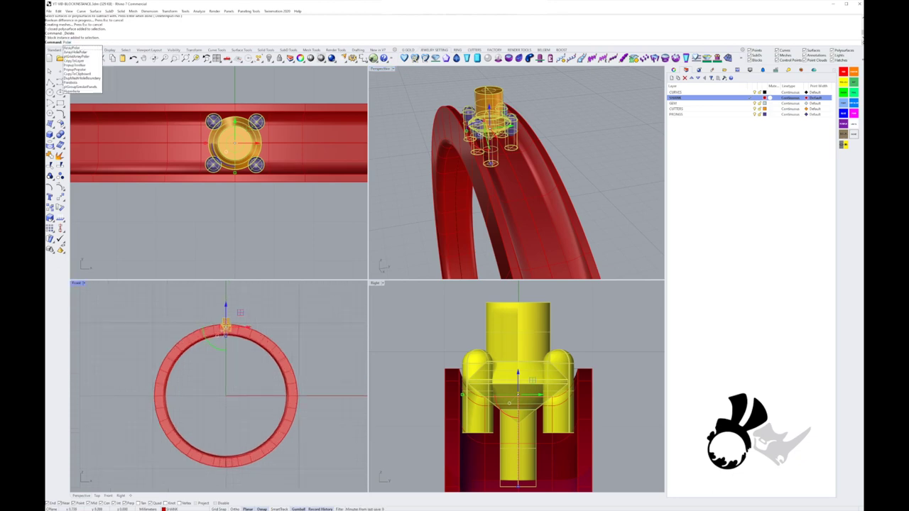
key("Return")
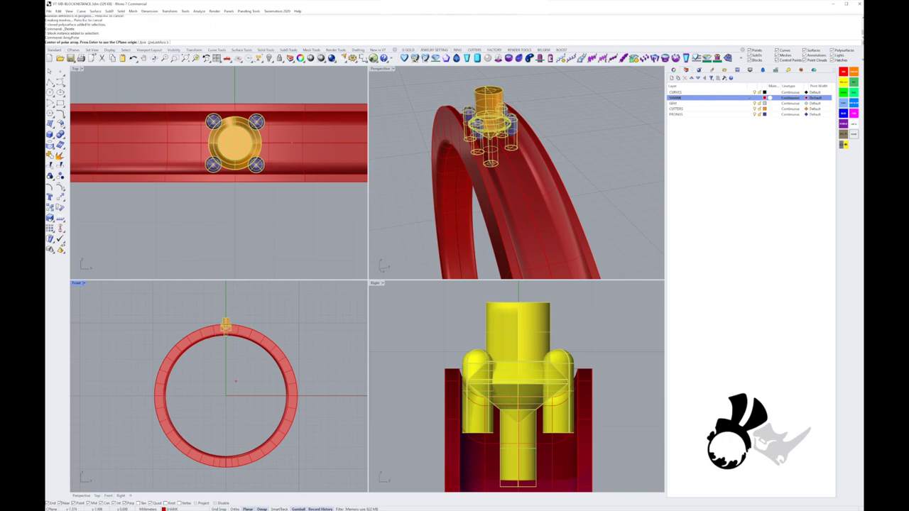
type("0")
key("Return")
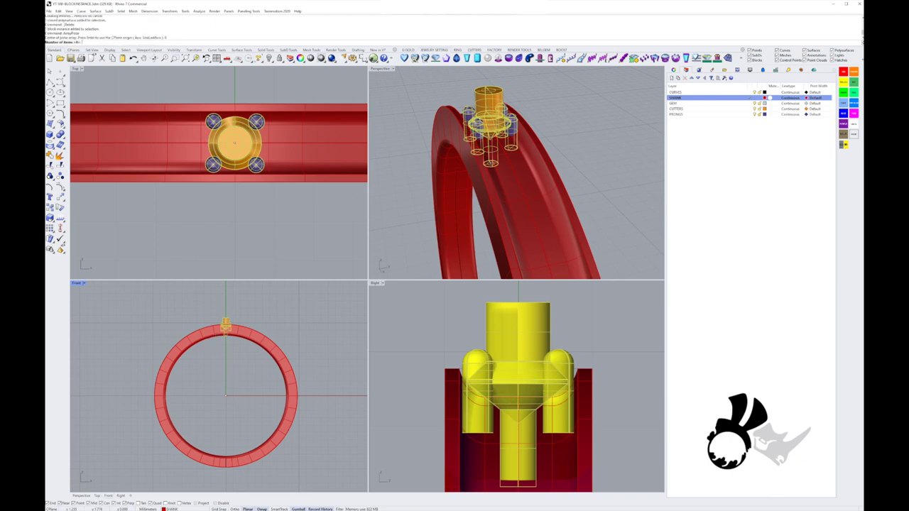
type("40")
key("Return")
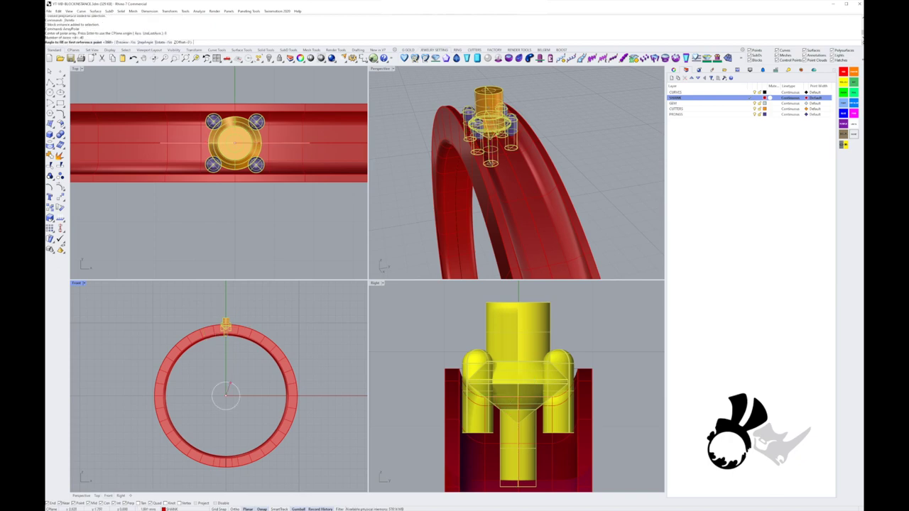
key("Return")
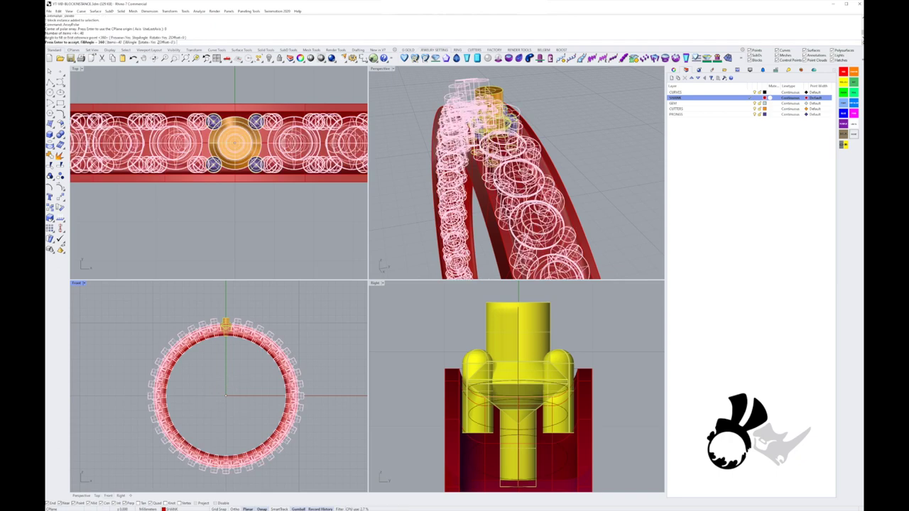
Step: Inspect the array preview in the Perspective view, checking the spacing between neighbouring cutters and prongs
right_click_drag(490, 178, 568, 170)
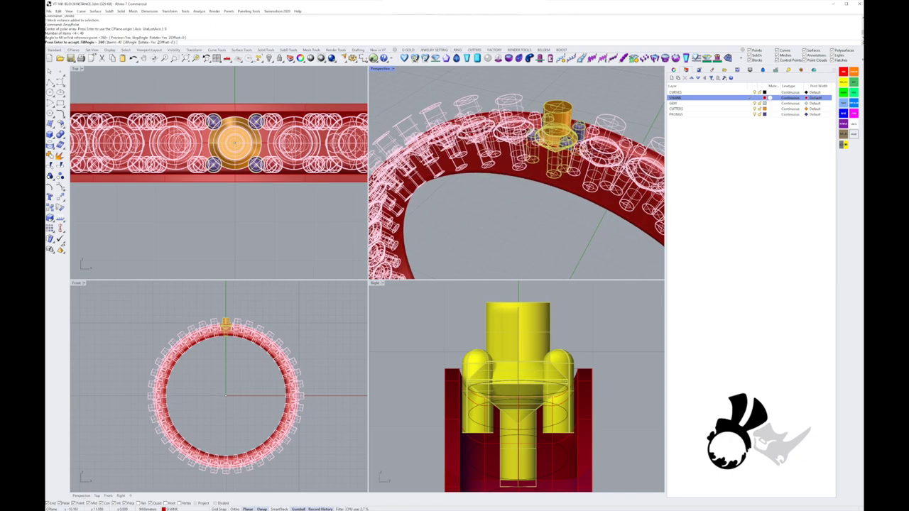
scroll(539, 135, "up", 6)
right_click_drag(526, 142, 543, 160)
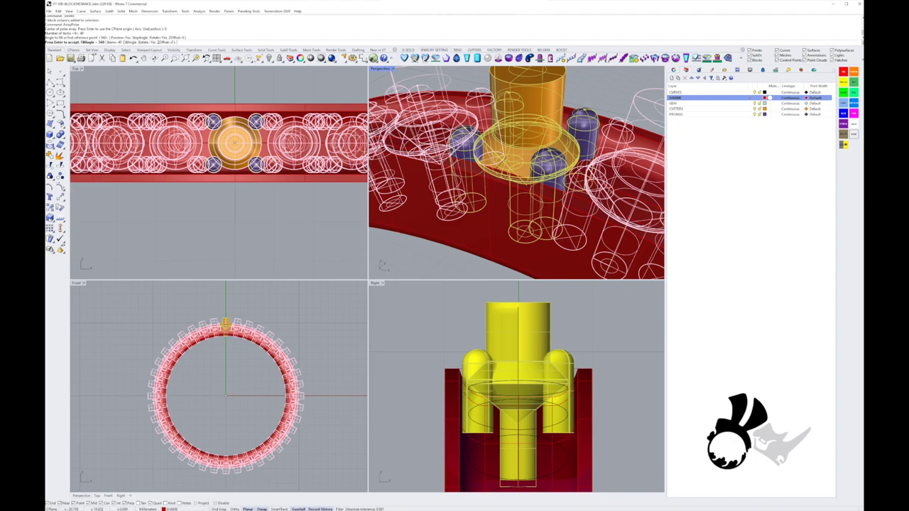
double_click(380, 69)
right_click_drag(365, 273, 397, 266)
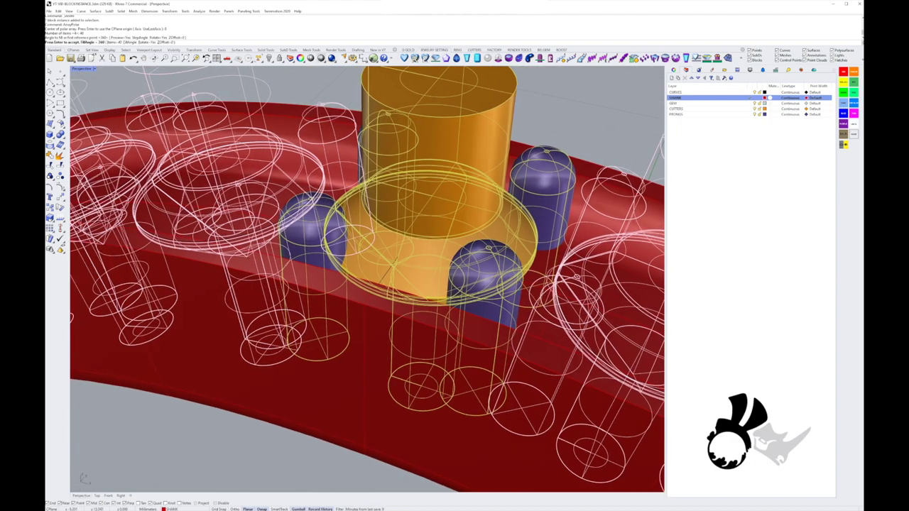
scroll(412, 213, "down", 6)
right_click_drag(412, 213, 461, 157)
scroll(419, 191, "down", 5)
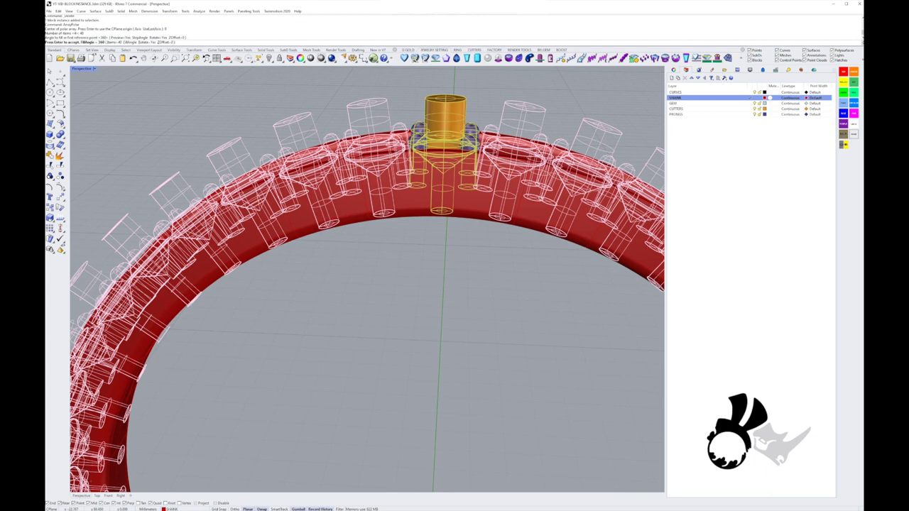
Step: Try other item counts for the polar array, including 45, 52 and 48, and compare the block spacing in the preview
left_click(113, 42)
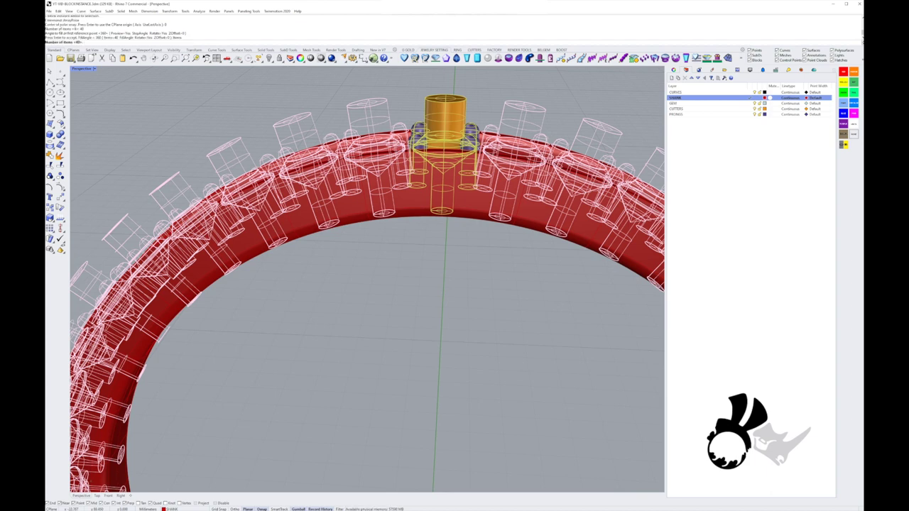
type("45")
key("Return")
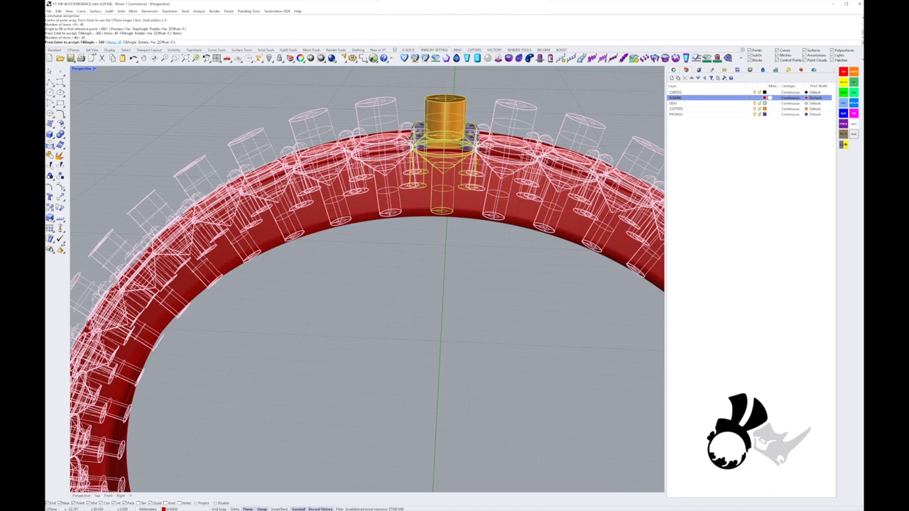
left_click(114, 42)
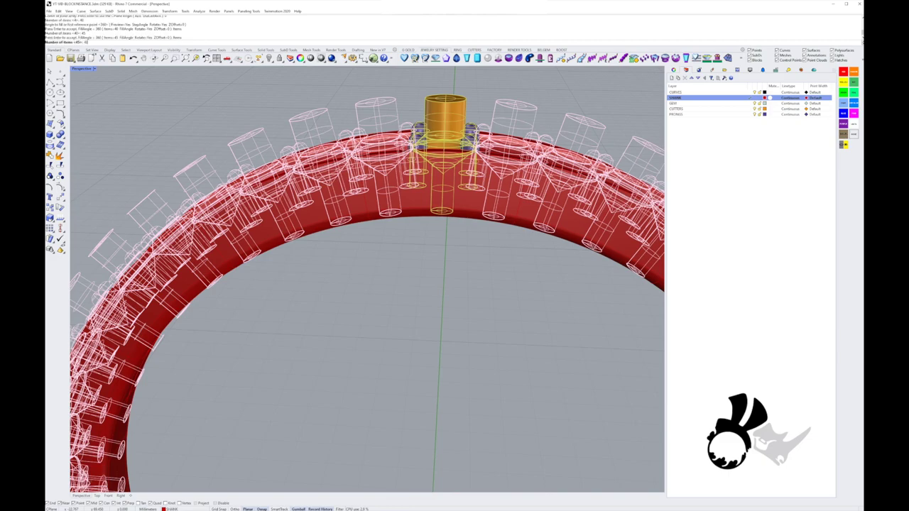
type("40")
key("Return")
right_click_drag(399, 193, 351, 282)
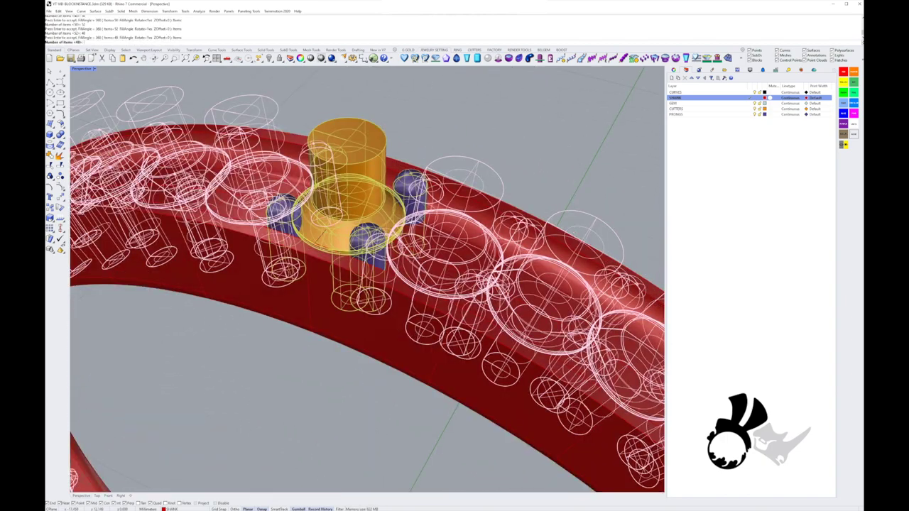
Step: Set the polar array to 44 items, accept it, and clear the selection
key("Return")
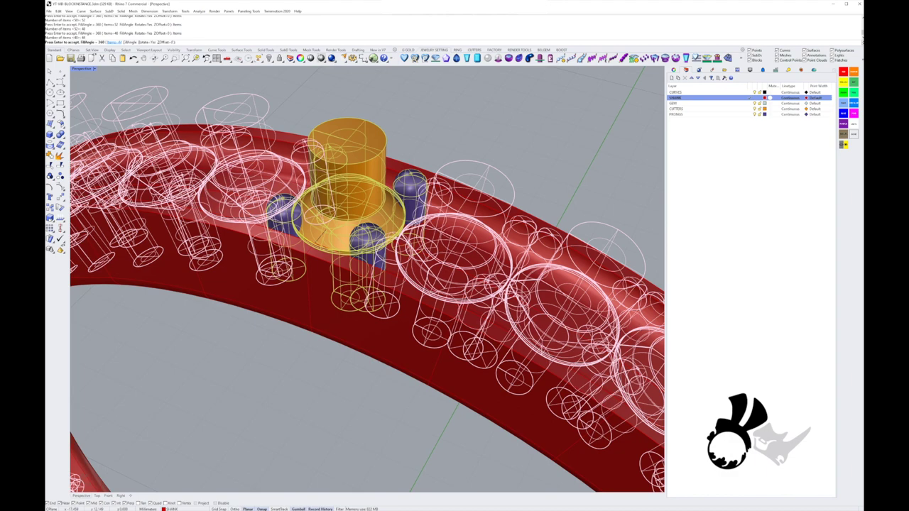
scroll(367, 280, "down", 4)
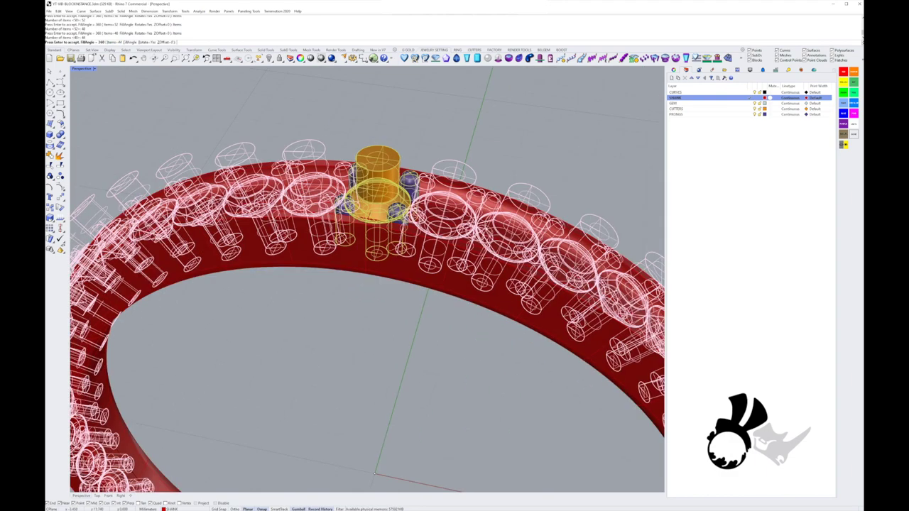
right_click_drag(367, 280, 352, 290)
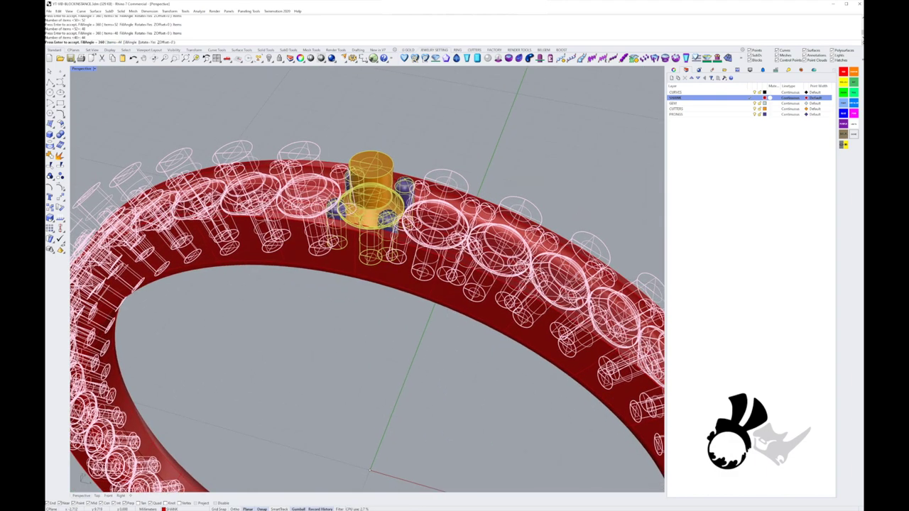
key("Return")
key("Escape")
Step: Check the arrayed blocks around the ring in the Perspective and Top views, and save the file
scroll(394, 284, "down", 5)
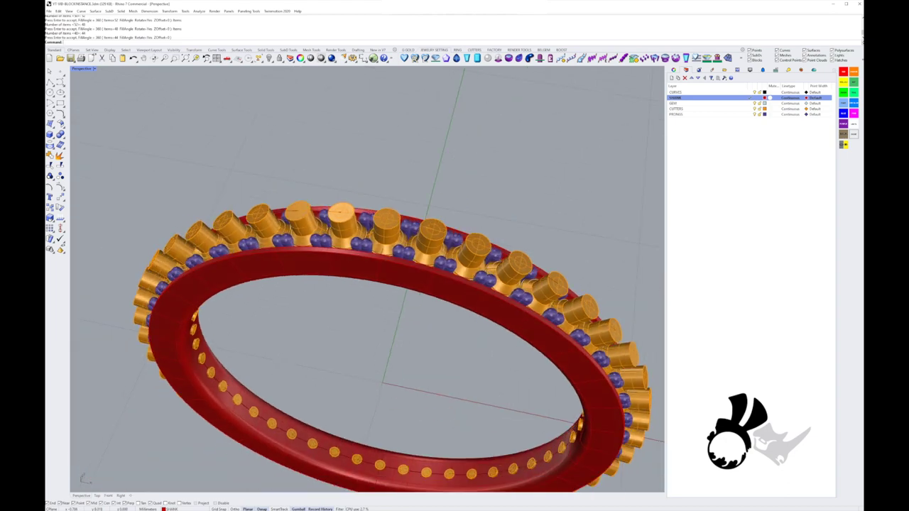
scroll(400, 266, "up", 10)
scroll(404, 234, "down", 10)
right_click_drag(404, 235, 395, 303)
double_click(81, 69)
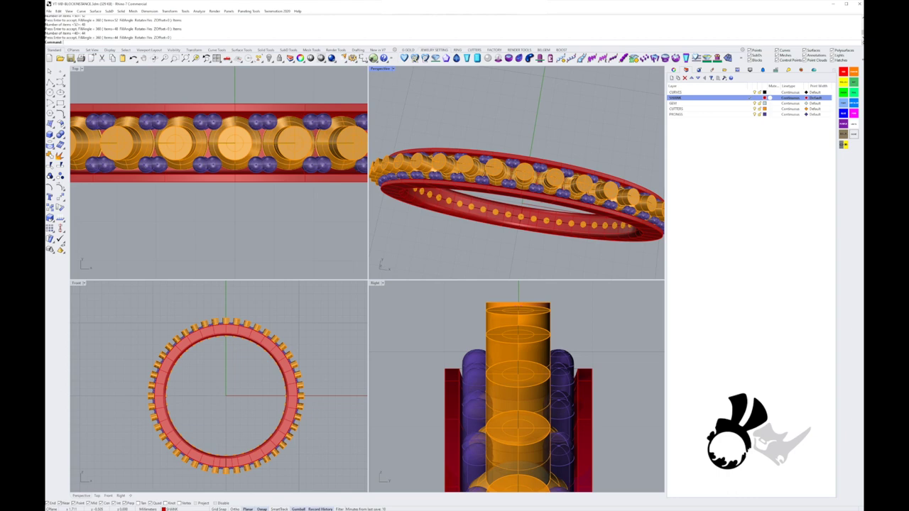
scroll(245, 188, "down", 11)
right_click_drag(245, 195, 230, 183)
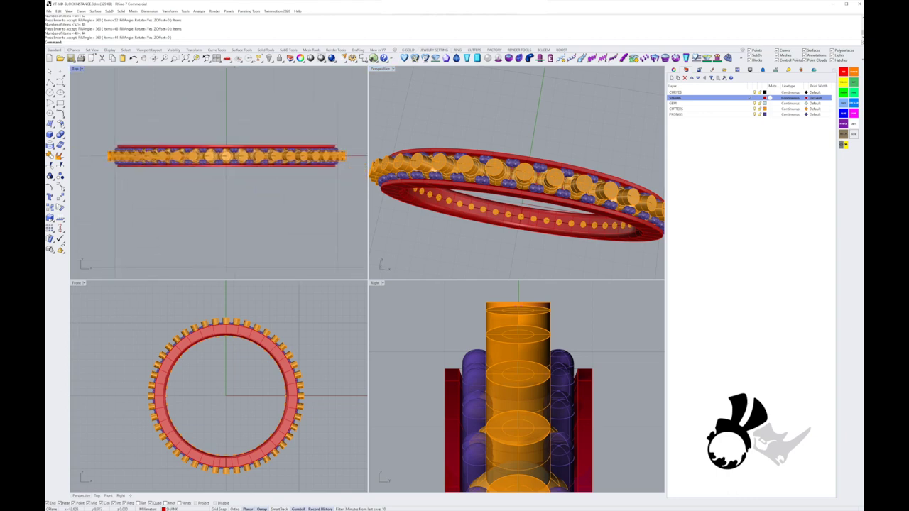
key("ctrl+s")
Step: Examine the paired prongs between neighbouring stones up close in the maximized Perspective view
key("ctrl+m")
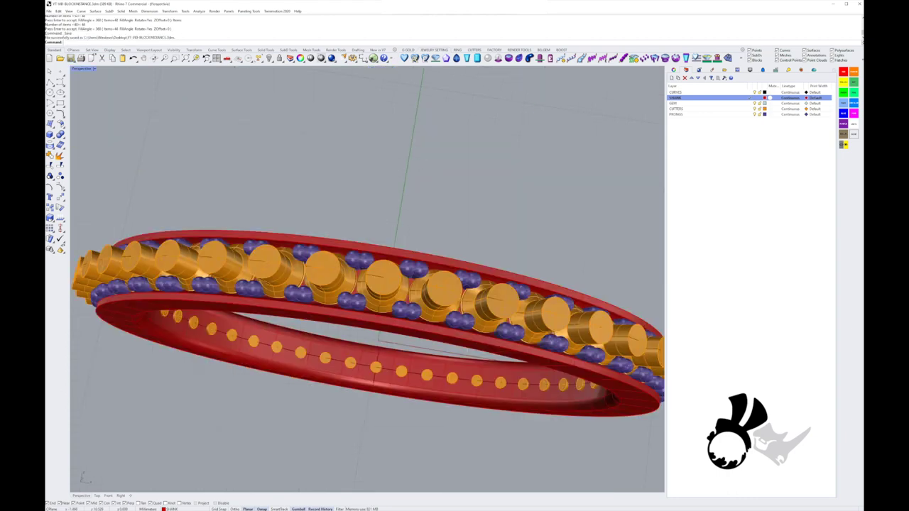
scroll(367, 279, "up", 6)
right_click_drag(368, 279, 382, 299)
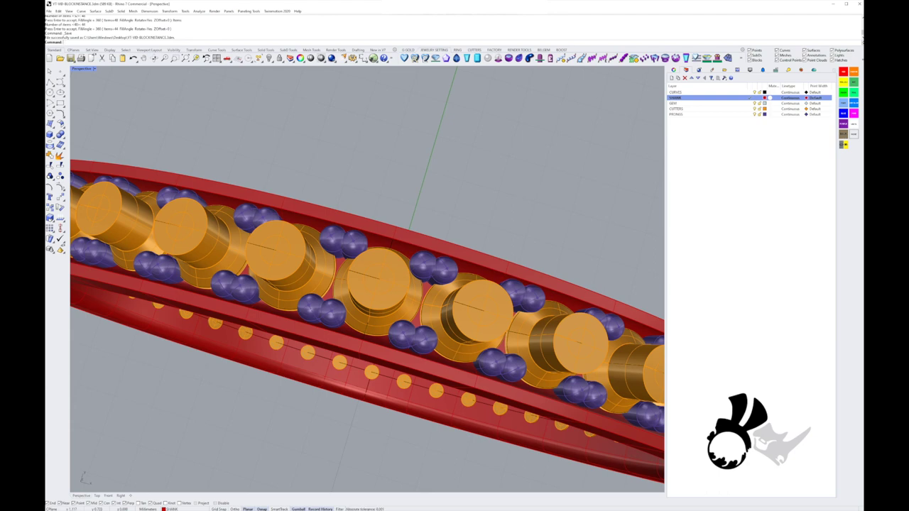
Step: Save the ring file and open One Pointer Diamond Round.3dm from the Desktop
scroll(382, 297, "down", 6)
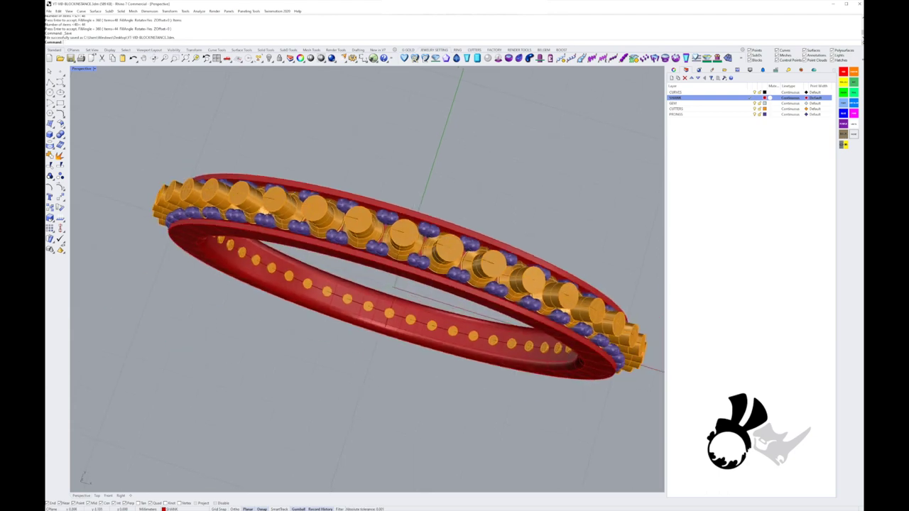
right_click_drag(382, 297, 310, 287)
right_click_drag(309, 287, 311, 309)
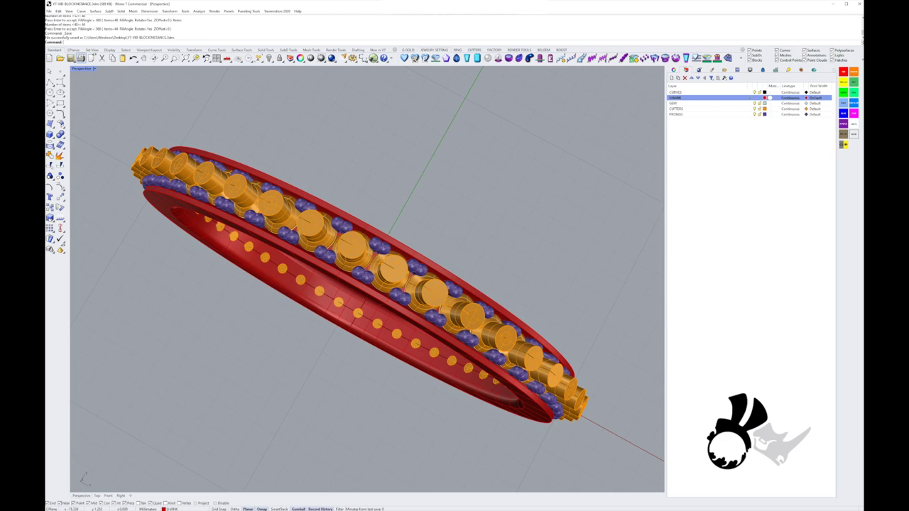
left_click(70, 58)
left_click(61, 59)
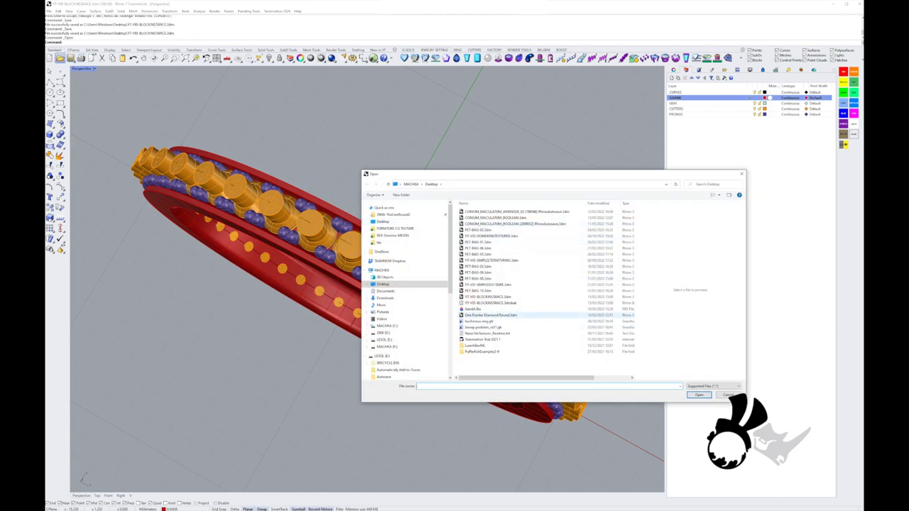
double_click(490, 315)
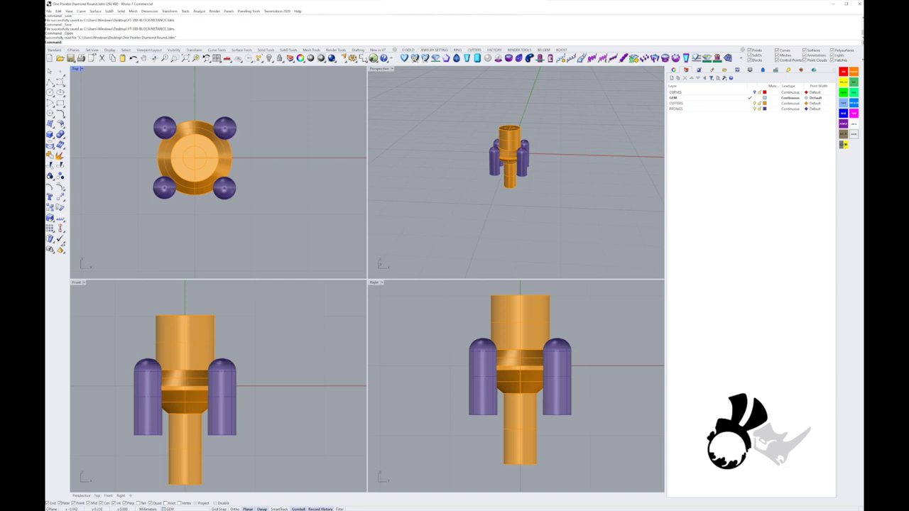
Step: Scale up one prong uniformly in the Top view and move it along the stone's edge away from its diagonal position
scroll(136, 127, "up", 3)
left_click(270, 128)
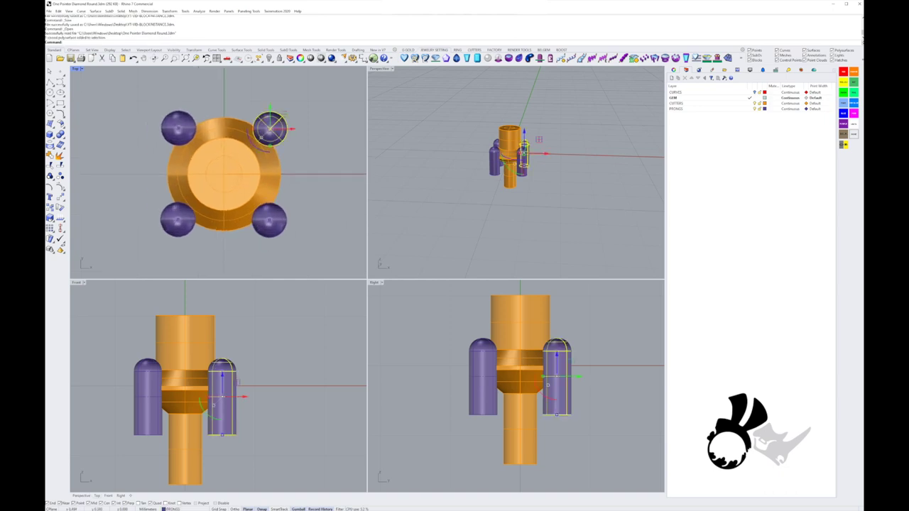
left_click_drag(270, 146, 270, 148, "shift")
left_click_drag(284, 114, 281, 134)
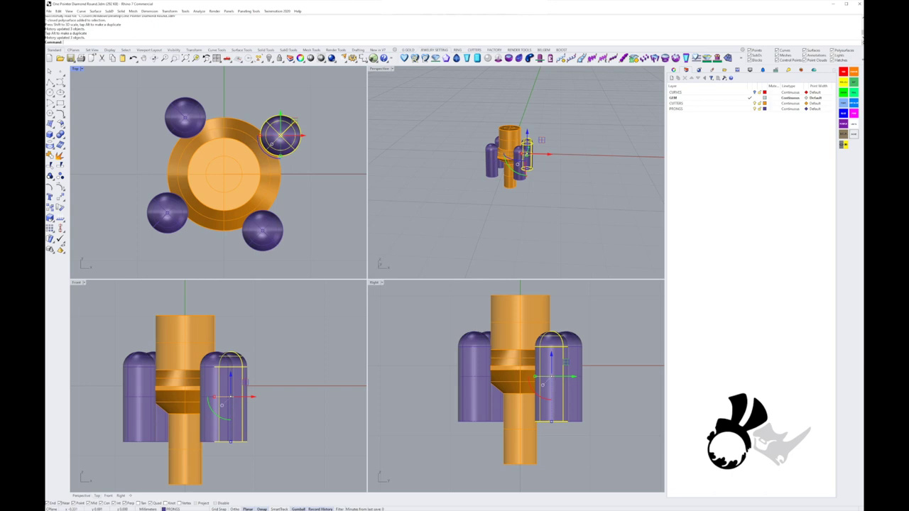
Step: Delete two diagonally opposite prongs around the stone, keeping only the repositioned prong and the one opposite it
left_click(185, 116)
key("Delete")
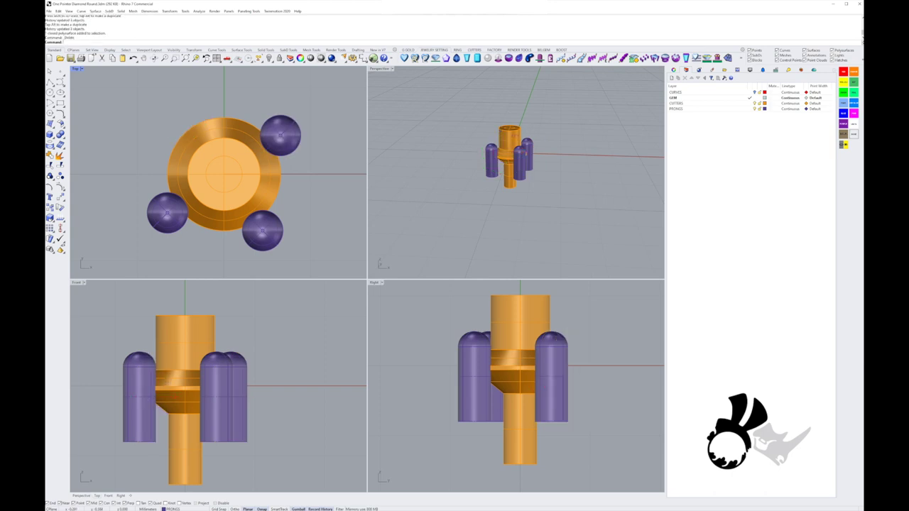
left_click(262, 230)
key("Delete")
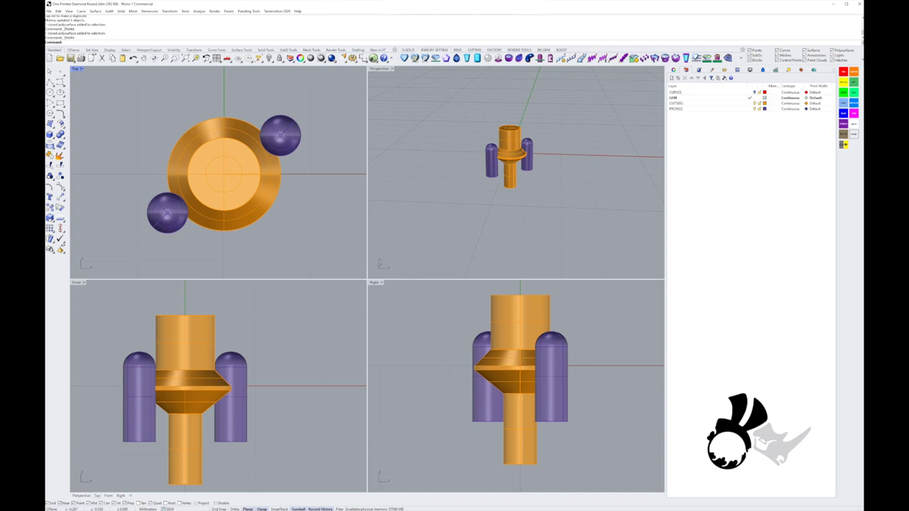
Step: Save the edited stone file and open the ring file YT-VID-BLOCKINSTANCE.3dm
scroll(217, 158, "down", 3)
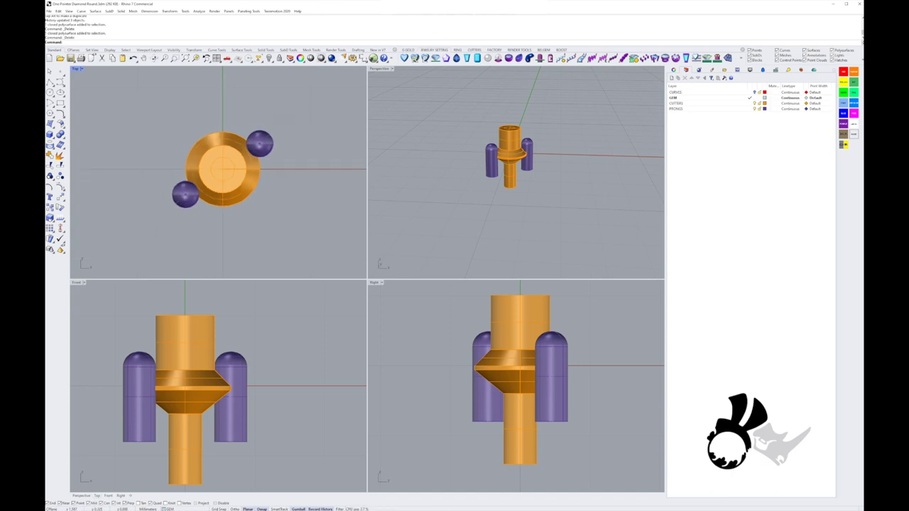
left_click(71, 58)
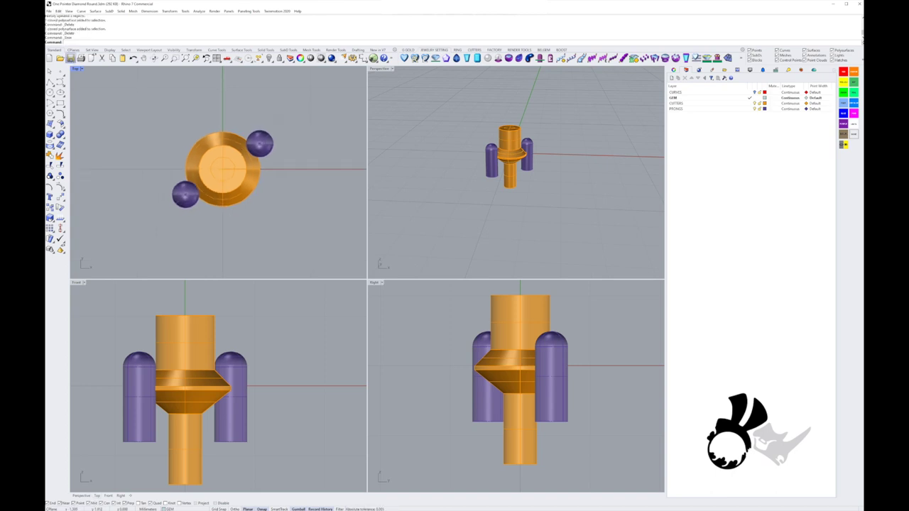
left_click(60, 57)
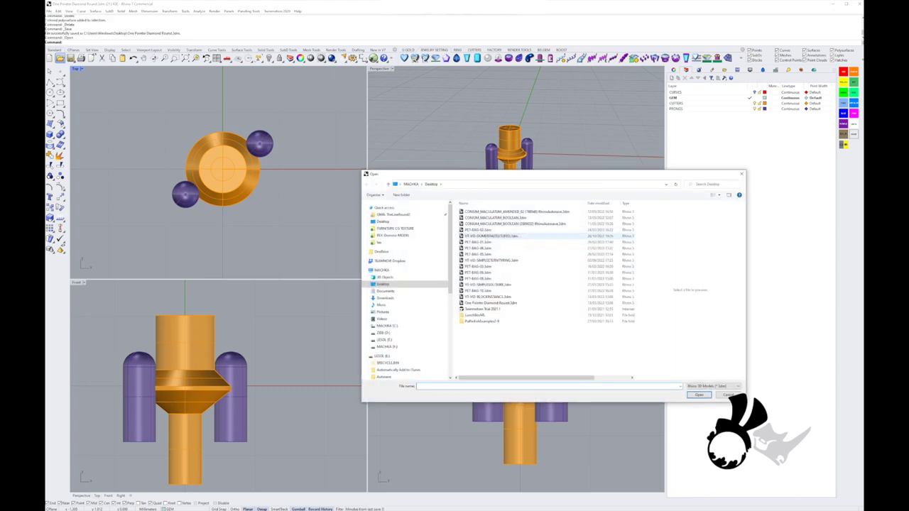
double_click(489, 296)
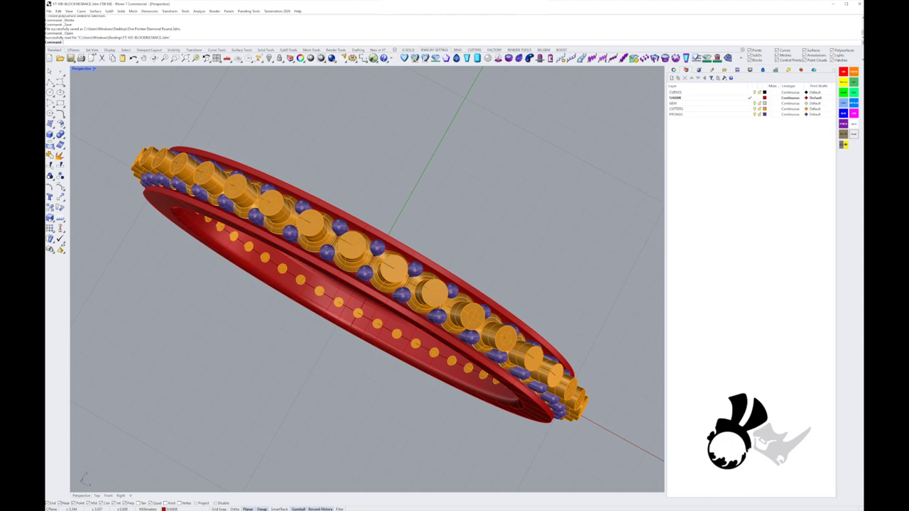
Step: Examine how the updated prongs sit between neighbouring stones around the ring, checking individual block instances up close
right_click_drag(353, 249, 419, 283)
scroll(353, 263, "up", 9)
right_click_drag(362, 274, 376, 231)
scroll(377, 248, "down", 7)
scroll(376, 217, "up", 5)
left_click(428, 217)
left_click(333, 220)
left_click(451, 355)
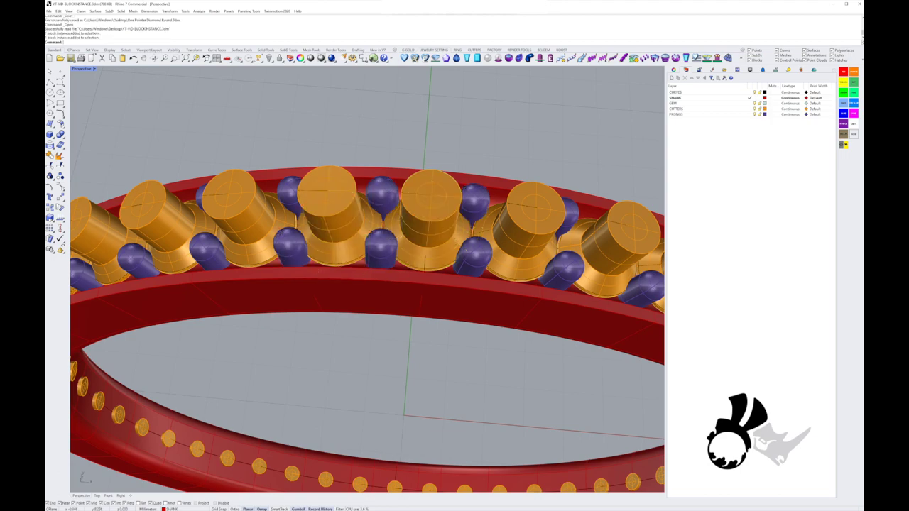
scroll(426, 305, "down", 5)
right_click_drag(426, 306, 455, 295)
left_click(429, 211)
right_click_drag(428, 212, 389, 209)
scroll(434, 229, "up", 5)
scroll(431, 229, "down", 6)
left_click(497, 192)
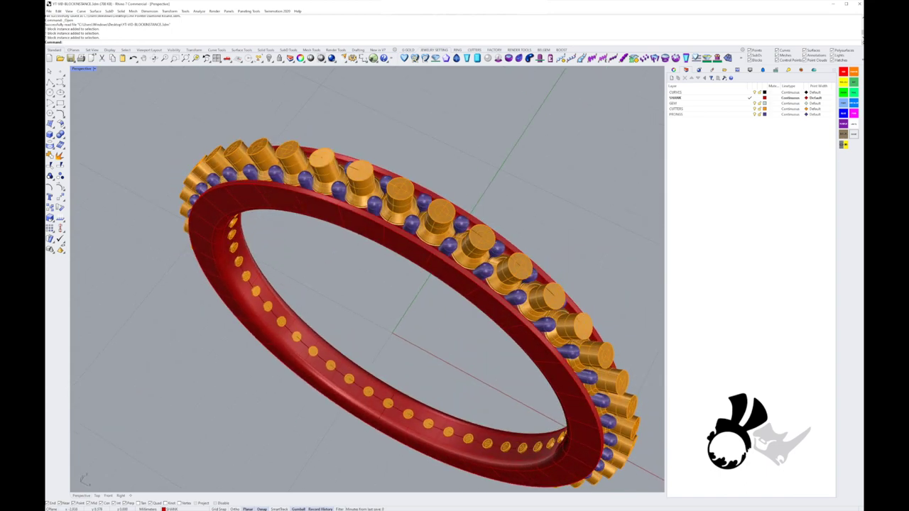
Step: Hide the CUTTERS layer and inspect the gems and prongs in the ring's channel
scroll(284, 177, "down", 4)
scroll(340, 179, "up", 2)
left_click(754, 109)
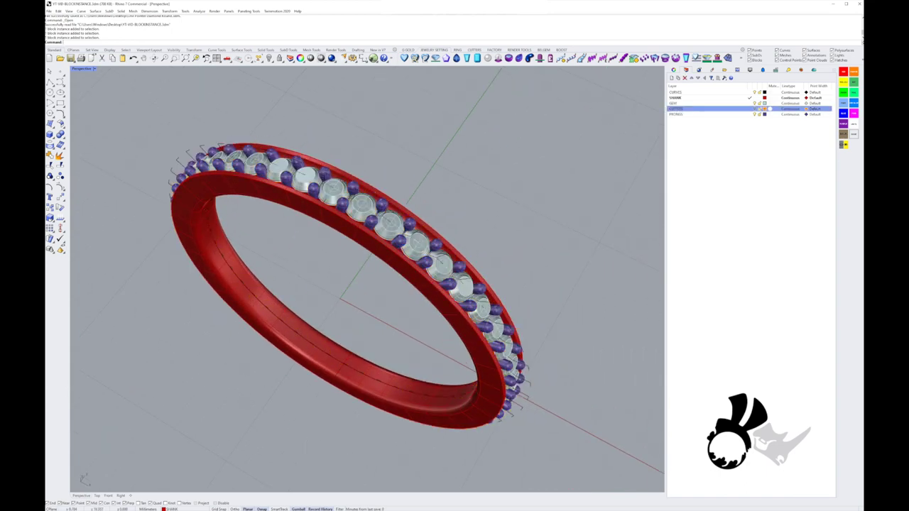
right_click_drag(454, 234, 396, 225)
scroll(355, 170, "up", 4)
scroll(397, 184, "down", 2)
scroll(365, 152, "up", 8)
right_click_drag(366, 170, 395, 206)
scroll(377, 213, "down", 6)
scroll(391, 231, "up", 3)
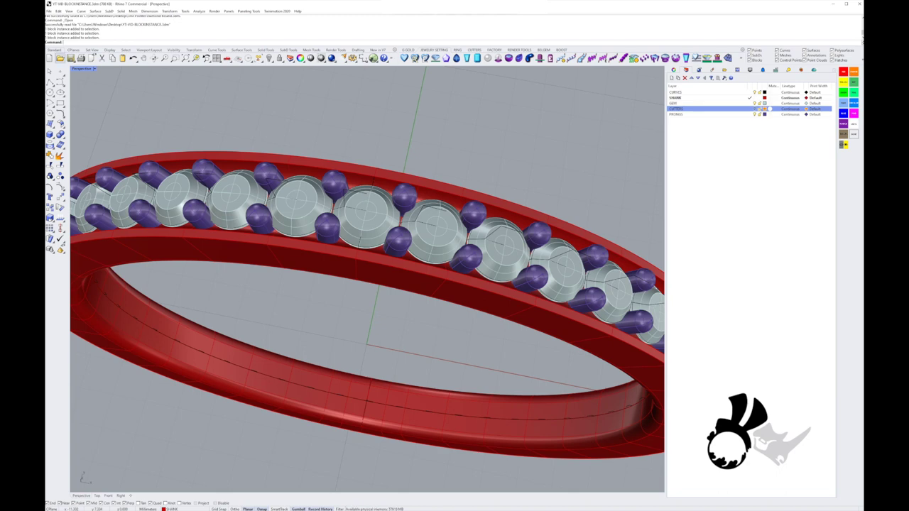
Step: Save the ring file with its cutters hidden and reopen One Pointer Diamond Round.3dm for editing
left_click(61, 59)
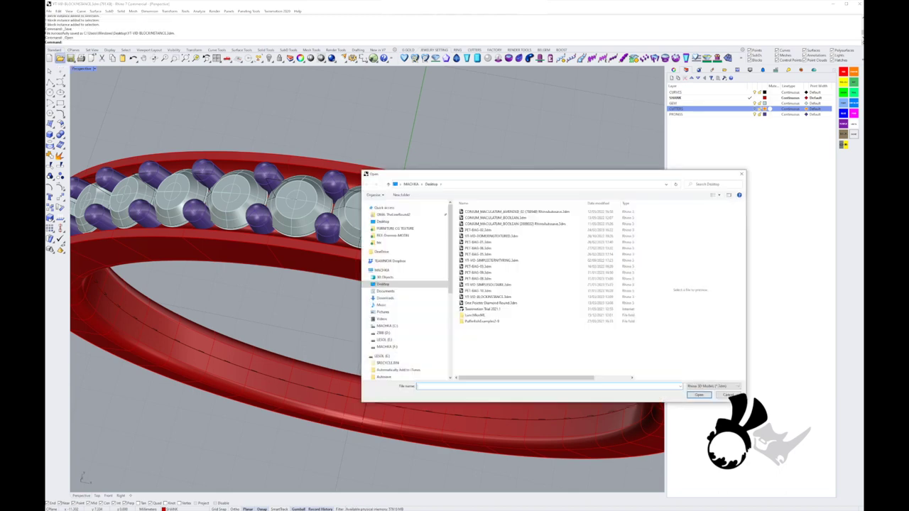
double_click(490, 303)
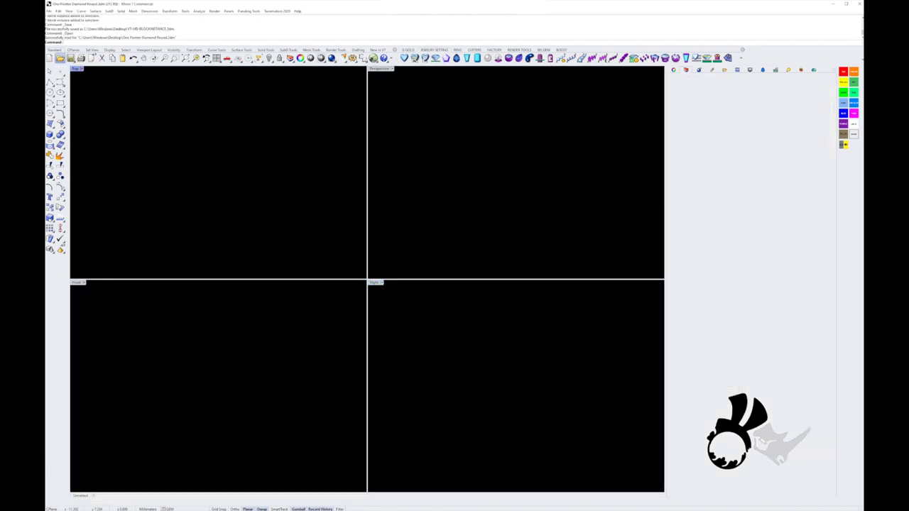
scroll(223, 153, "up", 4)
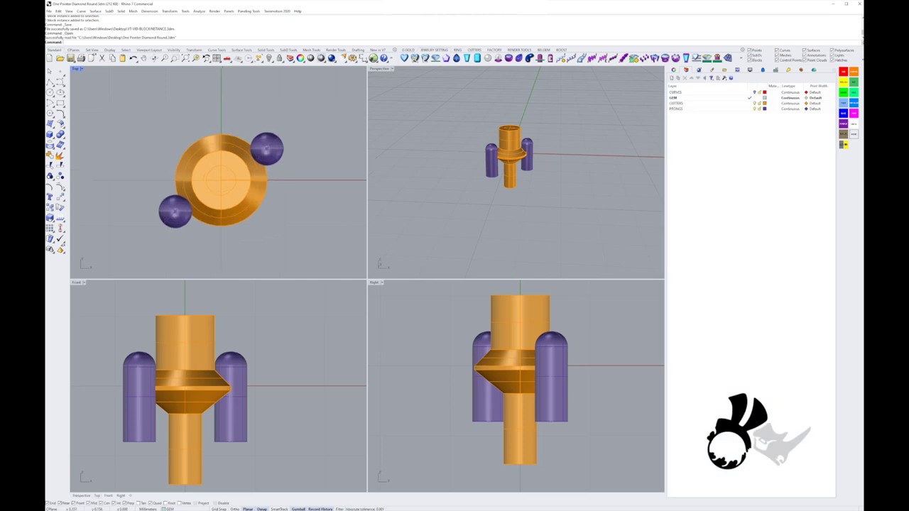
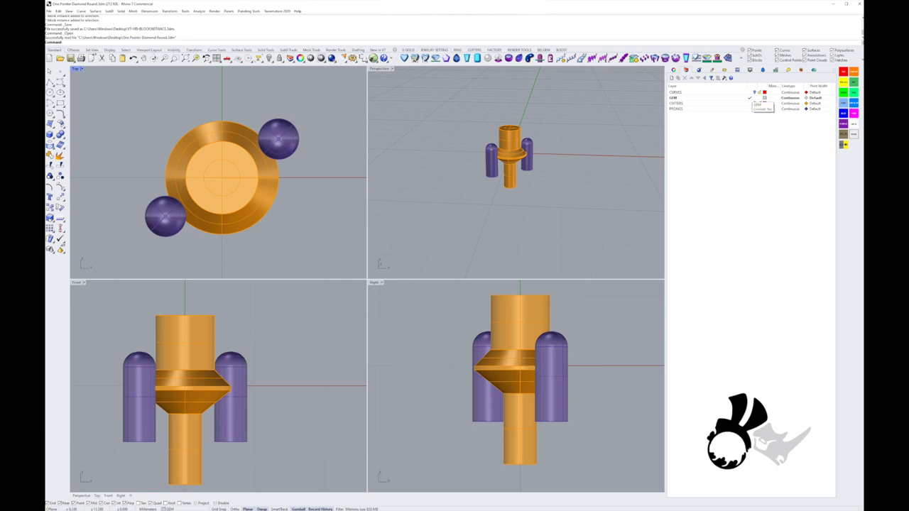
Step: Delete the cutter and both remaining prongs, accepting the broken history, so only the gem is left
left_click(766, 98)
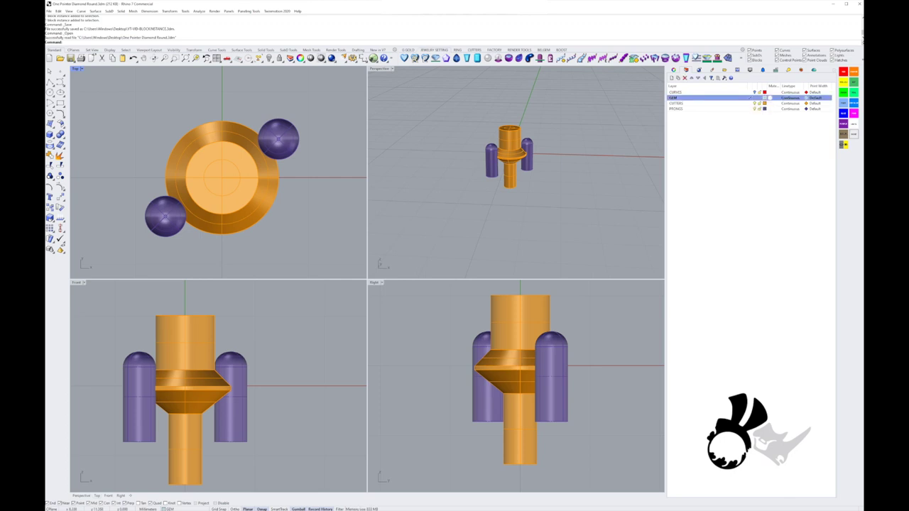
left_click(243, 160)
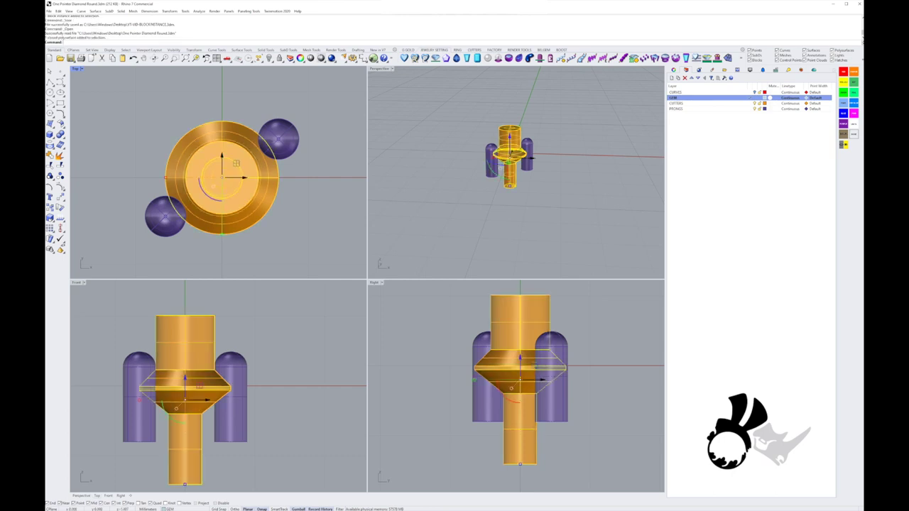
key("Delete")
left_click(280, 138)
key("Delete")
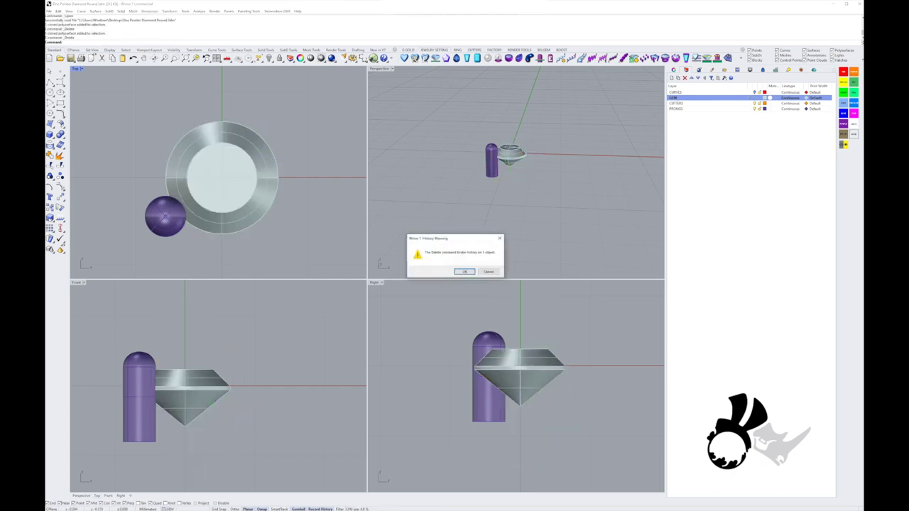
left_click(465, 272)
left_click(168, 215)
key("Delete")
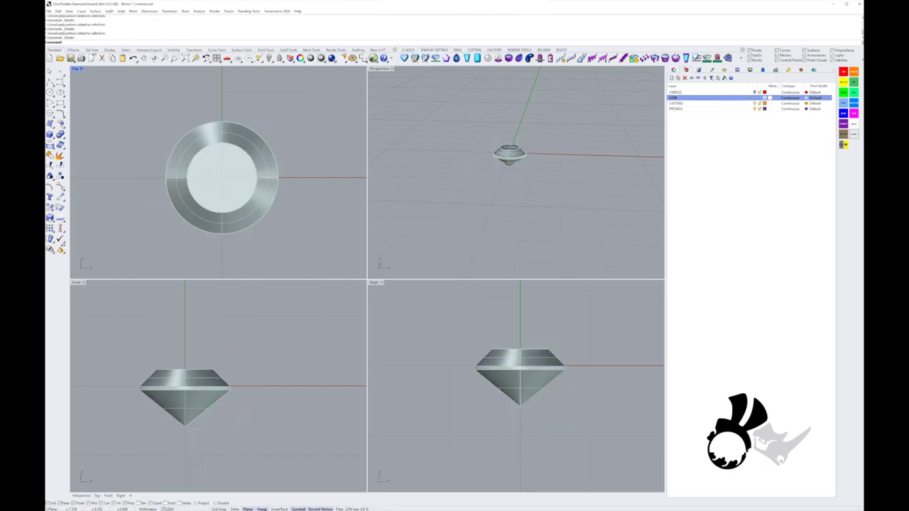
Step: Show the CURVES layer and delete the circle around the gem's girdle, keeping the cutter profile curve
left_click(754, 93)
mouse_move(512, 181)
right_mouse_down()
mouse_move(510, 150)
mouse_move(524, 174)
right_mouse_up()
scroll(509, 147, "up", 7)
left_click(546, 140)
right_click_drag(544, 143, 518, 166)
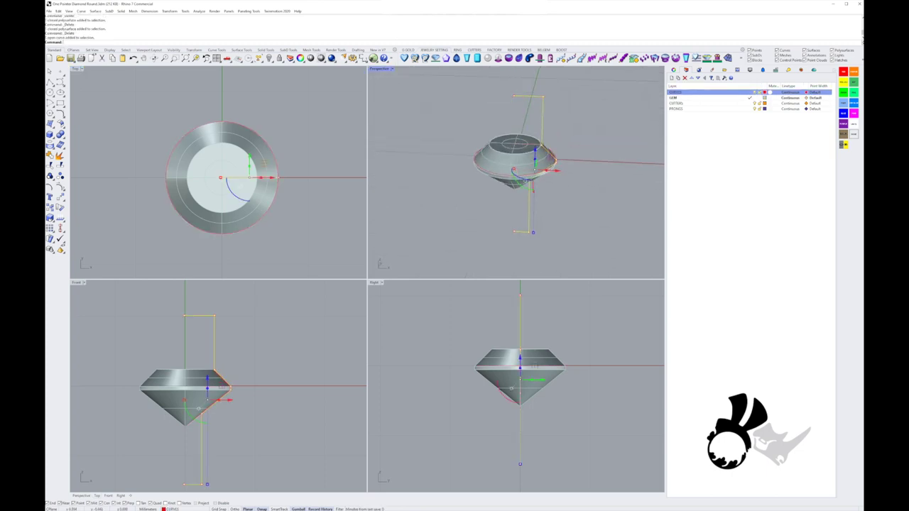
left_click(595, 164)
scroll(527, 179, "up", 2)
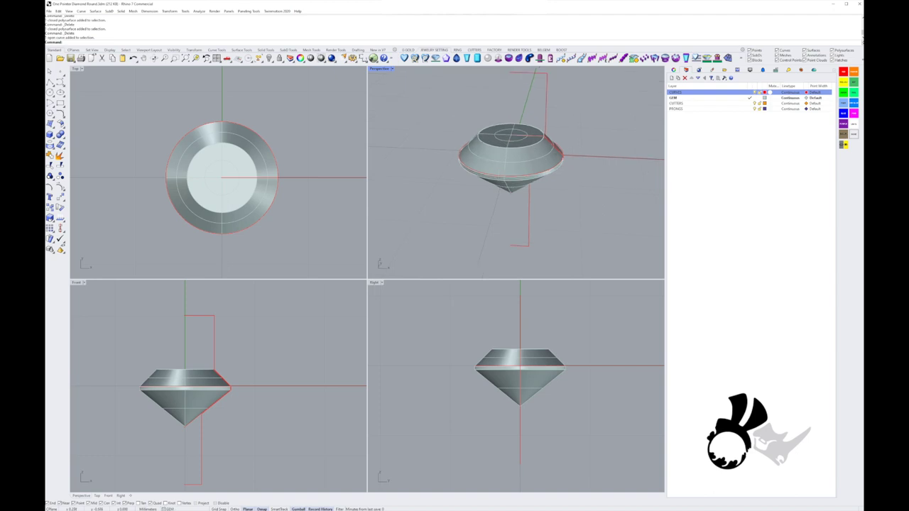
left_click(527, 175)
scroll(531, 181, "up", 2)
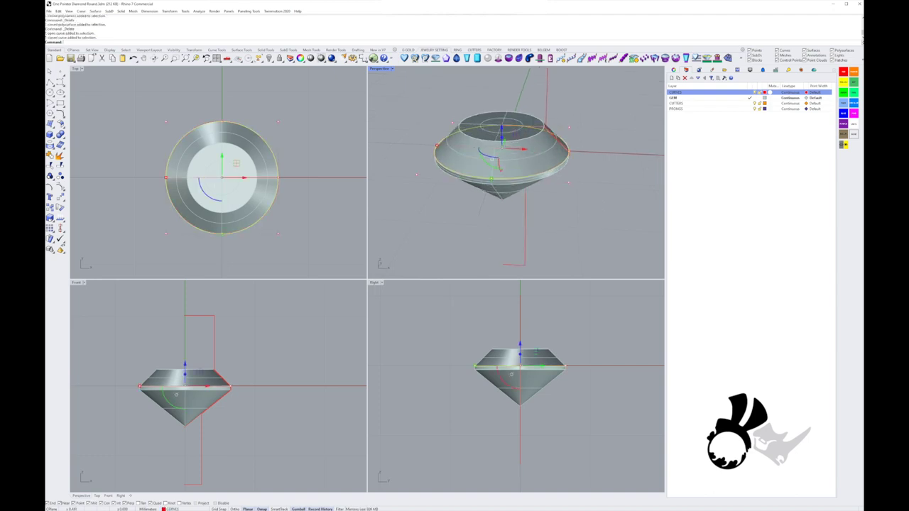
right_click_drag(531, 181, 533, 201)
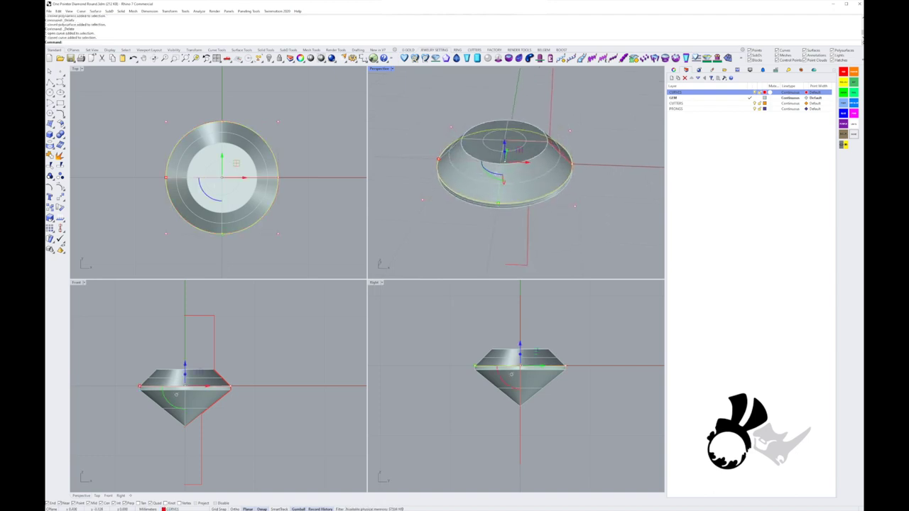
key("Delete")
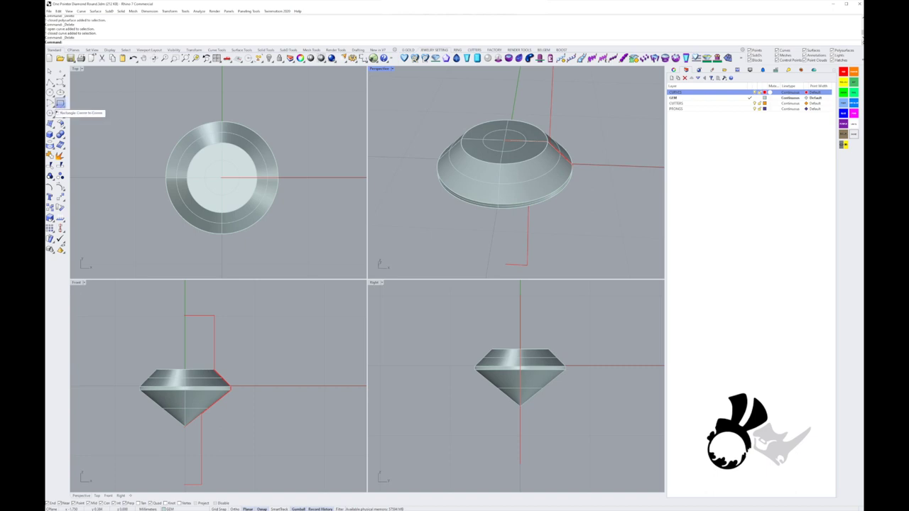
Step: Draw a 1.3 mm square centred on the origin around the gem's girdle in the Top view
left_click(60, 104)
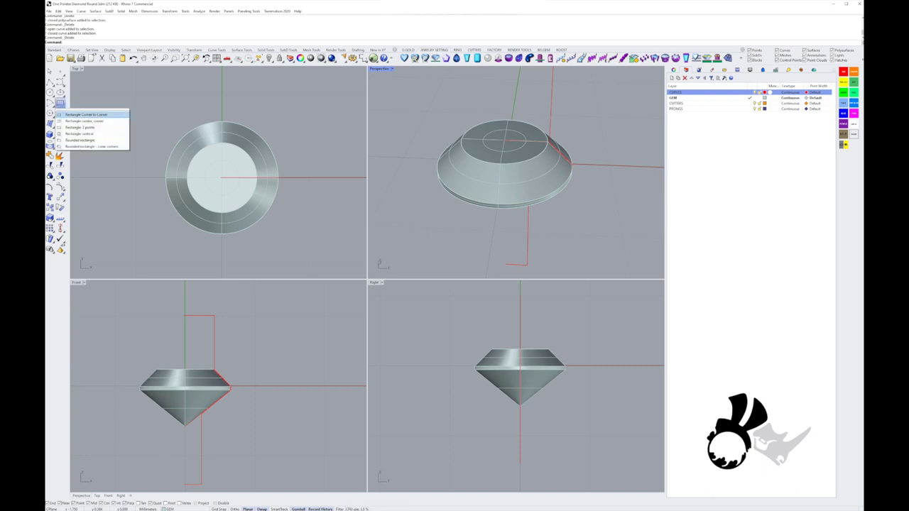
left_click(85, 114)
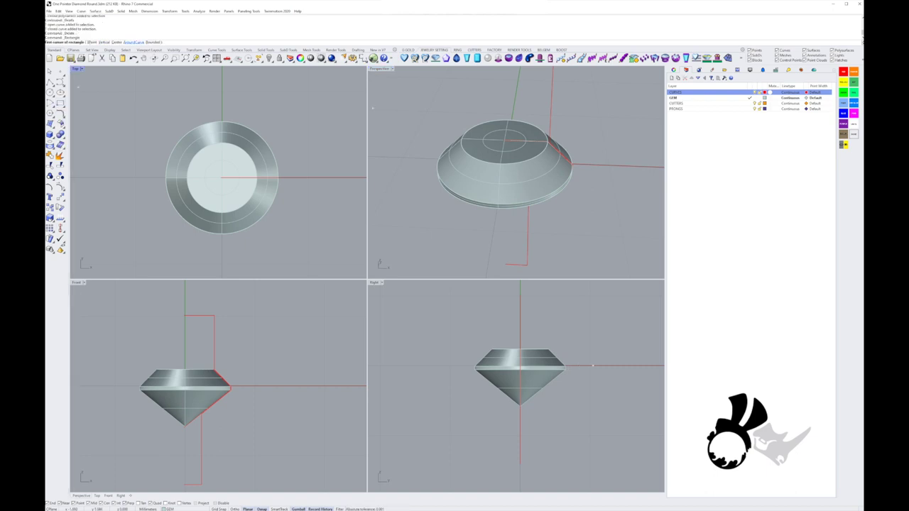
left_click(116, 42)
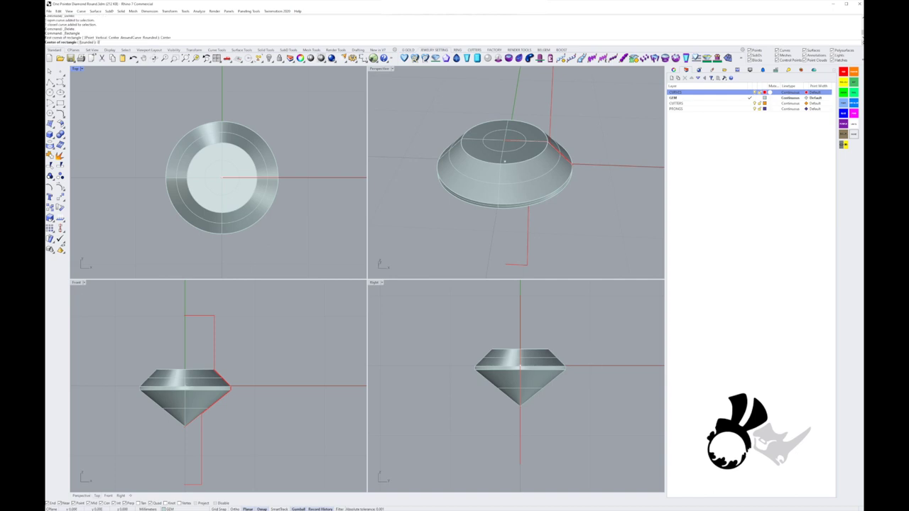
key("Return")
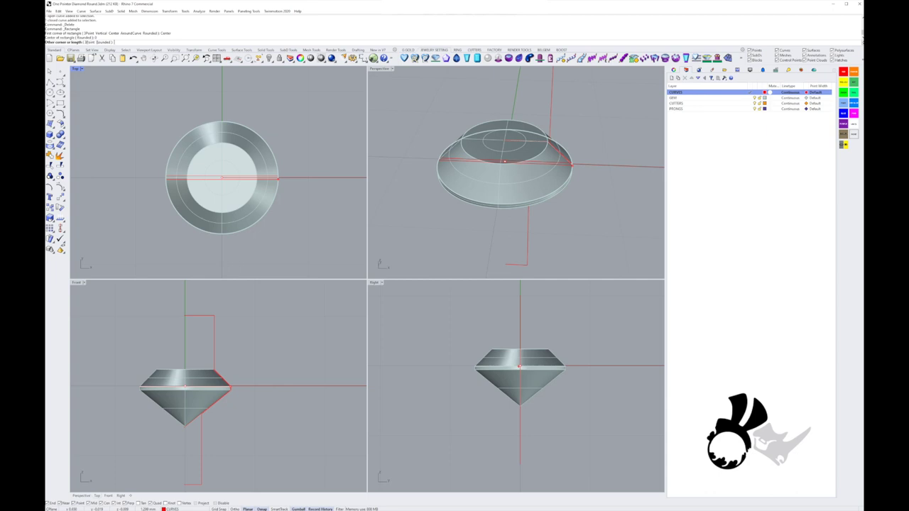
type("1.31.3")
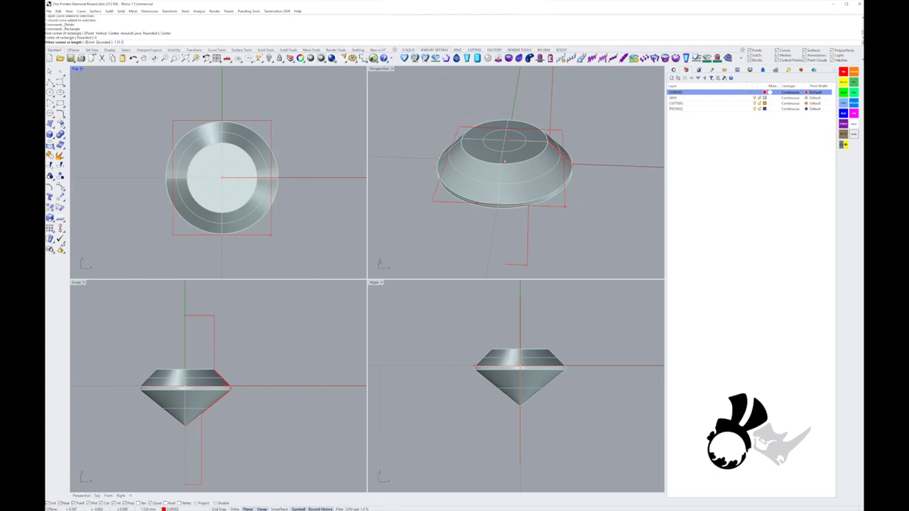
key("Return")
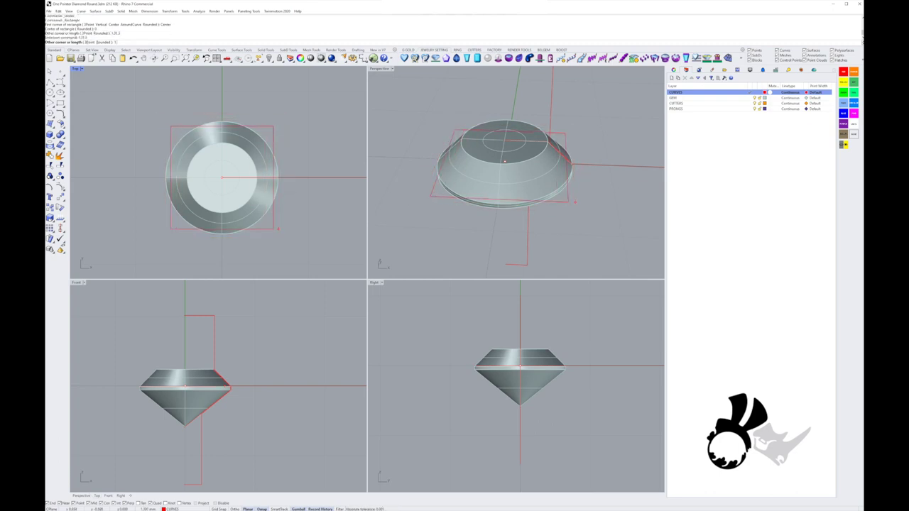
type("1.3")
key("Return")
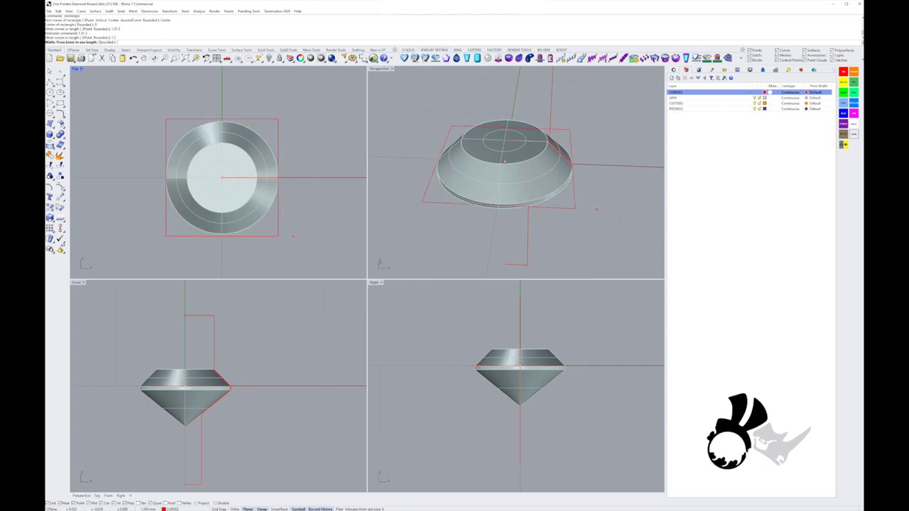
key("Return")
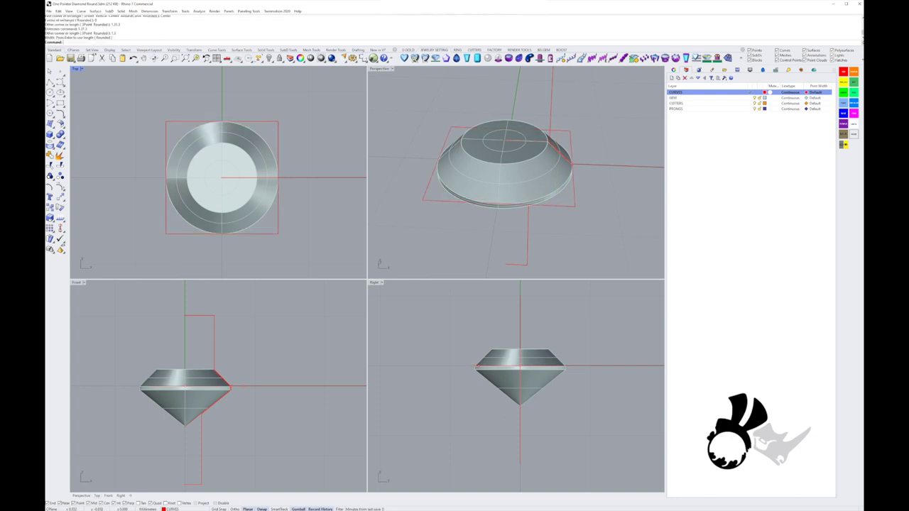
Step: Delete the round gem solid, keeping the gem profile, the cutter profile and the square outline
right_click_drag(509, 208, 523, 177)
scroll(523, 171, "down", 2)
left_click(523, 157)
key("ctrl+h")
scroll(524, 156, "up", 2)
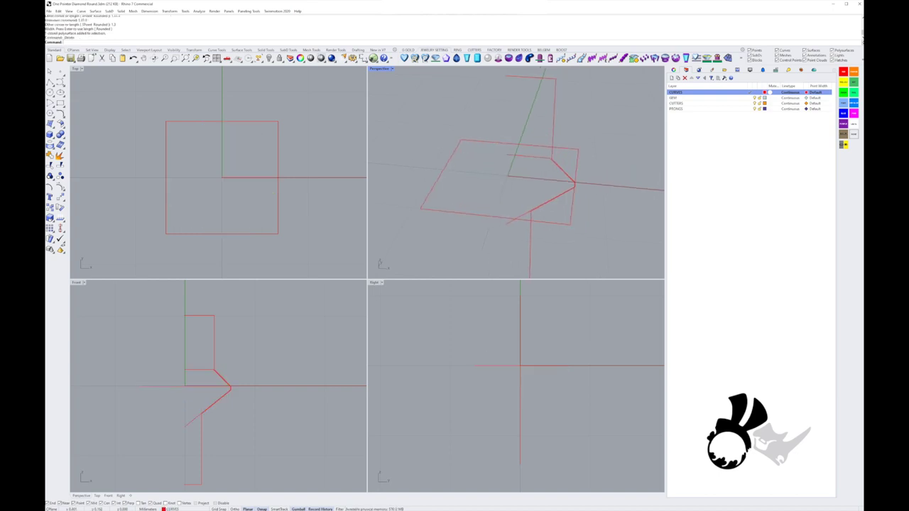
Step: Rail Revolve the gem profile along the square outline around the vertical axis through the origin
scroll(554, 174, "up", 2)
left_click(540, 154)
left_click(122, 145)
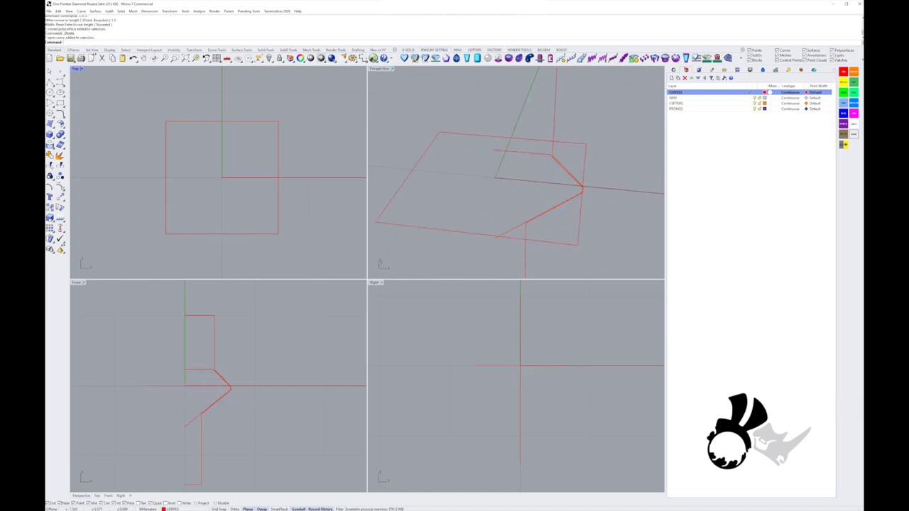
left_click(53, 127)
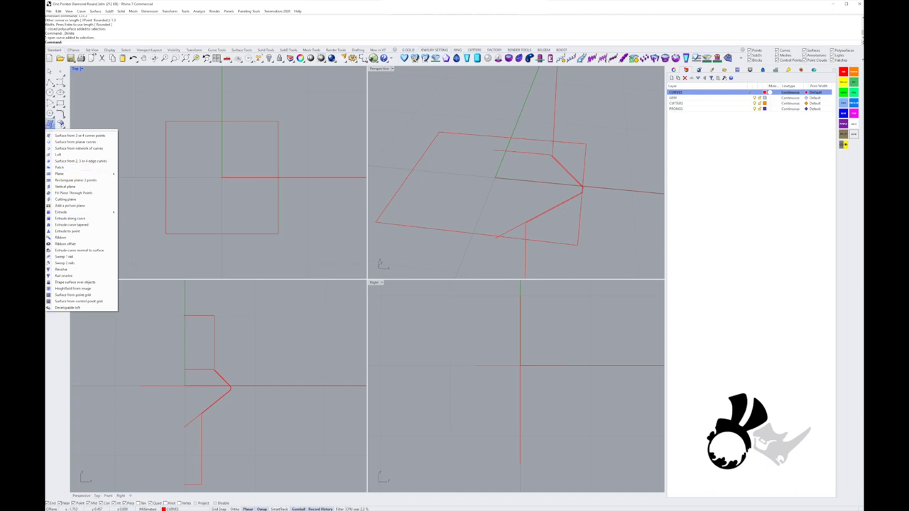
left_click(64, 275)
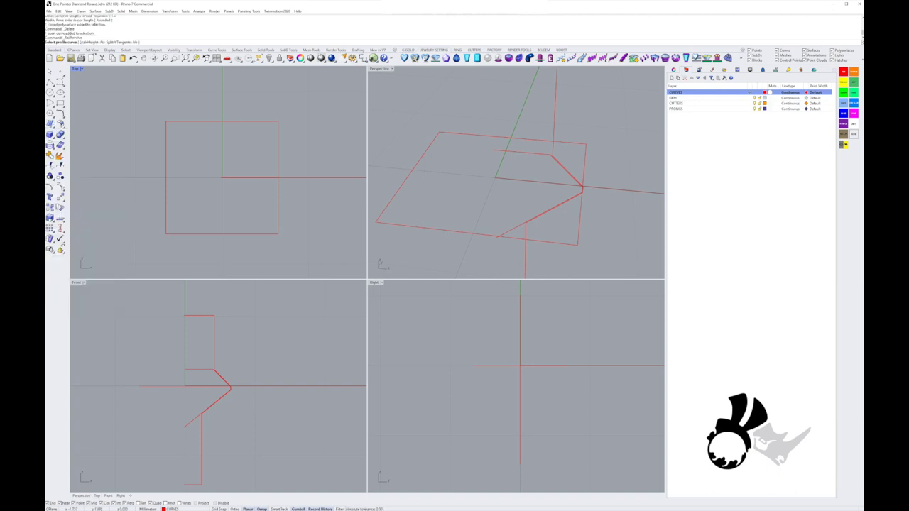
left_click(537, 153)
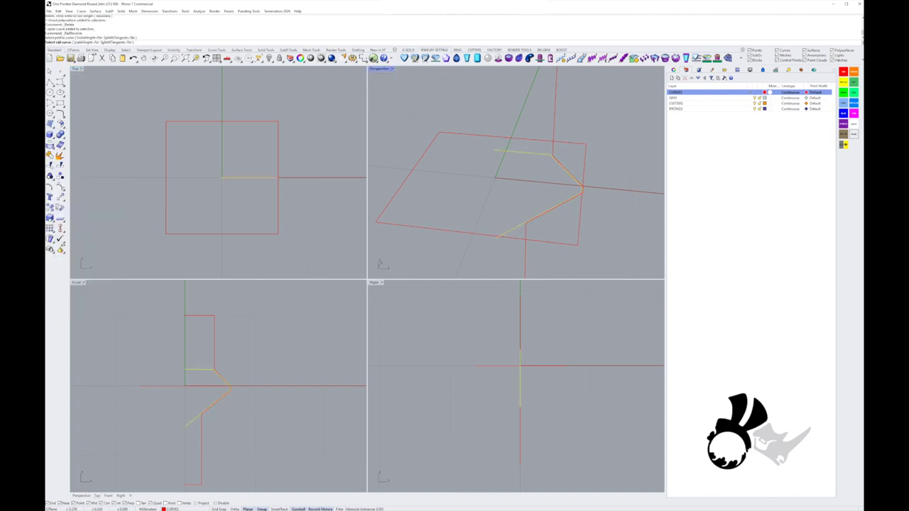
left_click(490, 236)
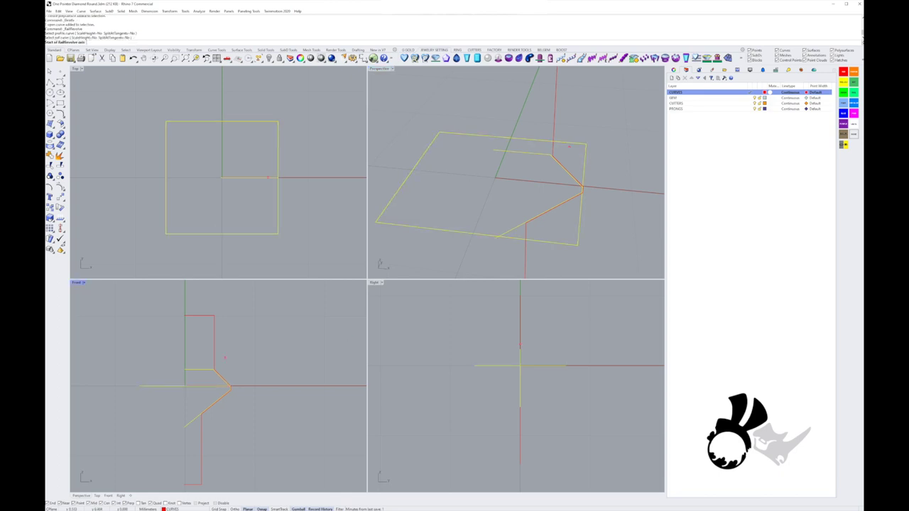
key("Return")
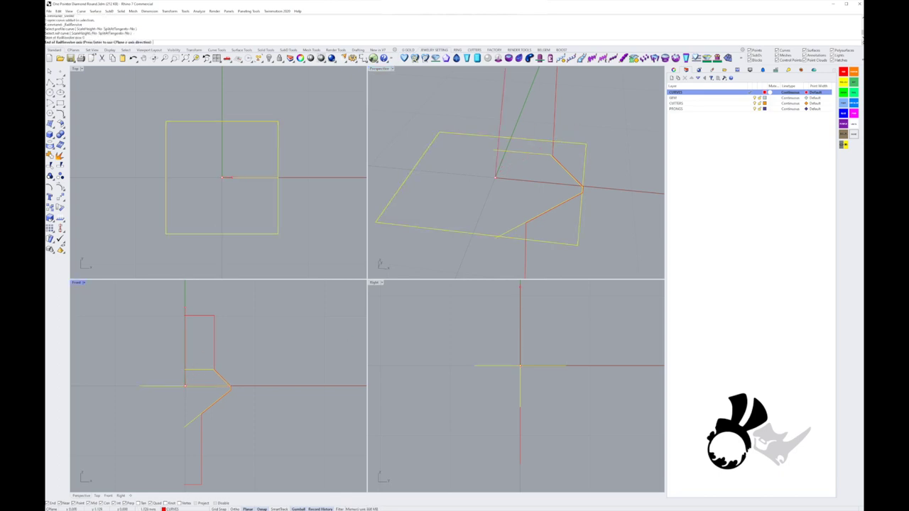
left_click(185, 314)
Step: Move the new square gem to the GEM layer
scroll(545, 160, "down", 3)
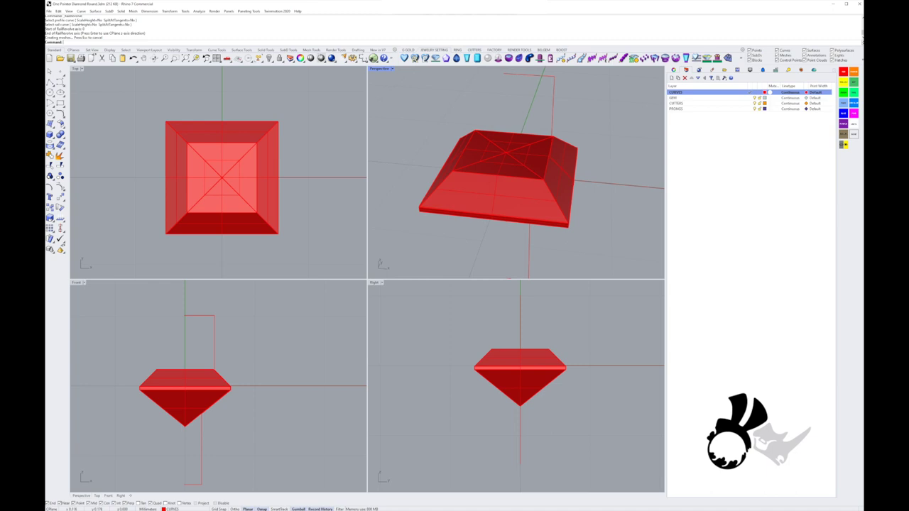
left_click(545, 163)
right_click(739, 97)
left_click(760, 197)
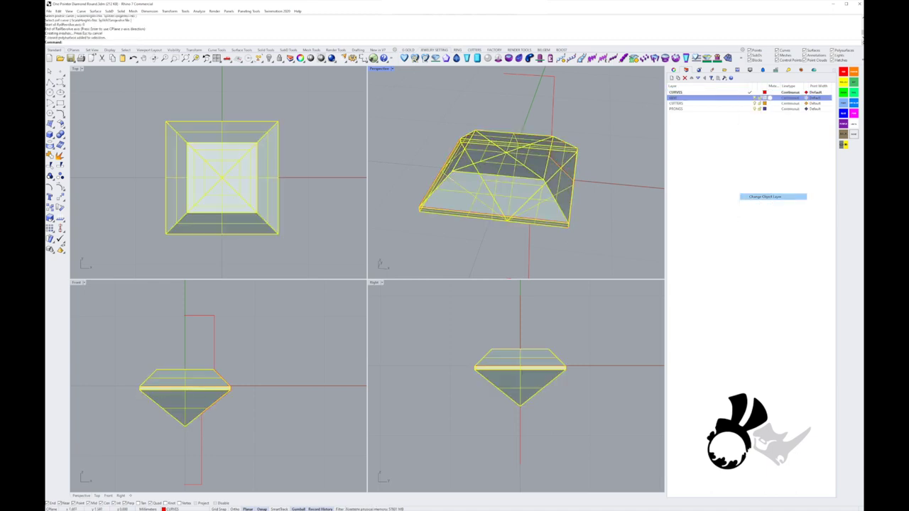
key("Escape")
Step: Rail Revolve the cutter profile along the same square outline around the vertical axis through the origin
mouse_move(521, 174)
right_mouse_down()
mouse_move(519, 160)
mouse_move(538, 144)
mouse_move(521, 159)
right_mouse_up()
left_click(557, 157)
scroll(556, 158, "down", 4)
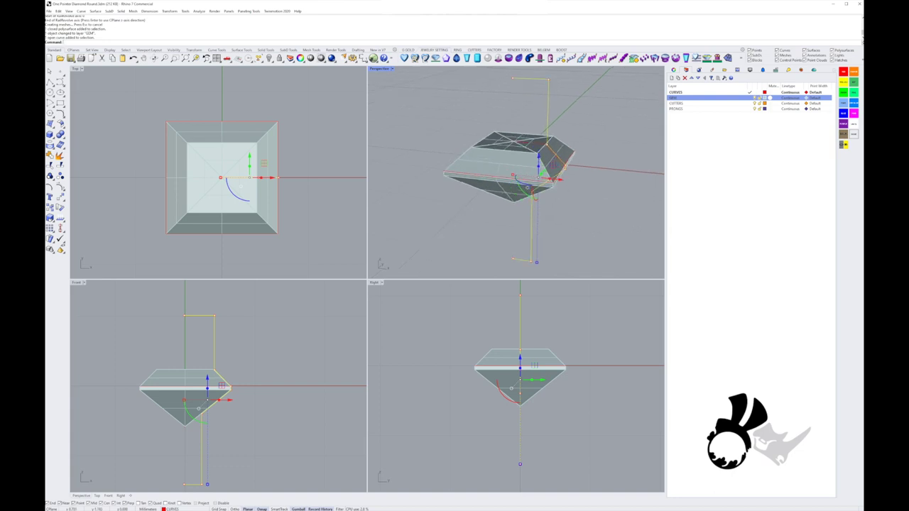
key("Escape")
scroll(565, 166, "up", 3)
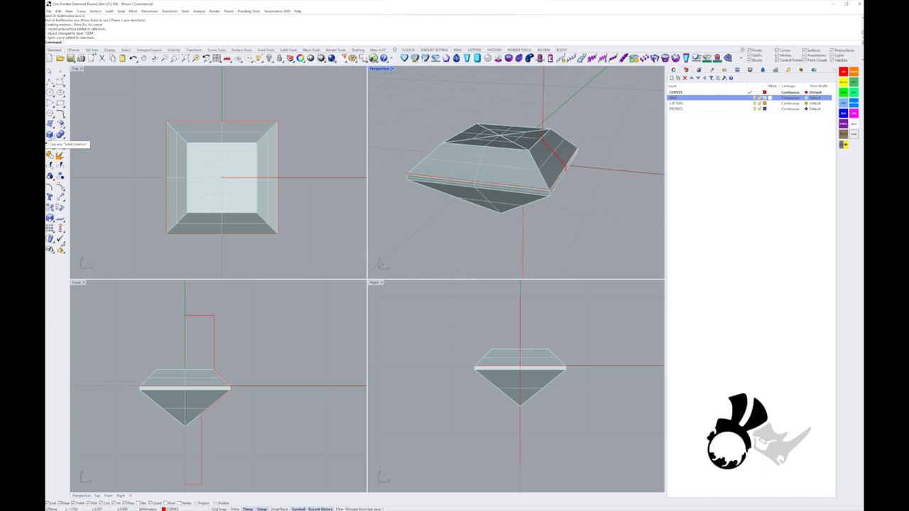
left_click(53, 127)
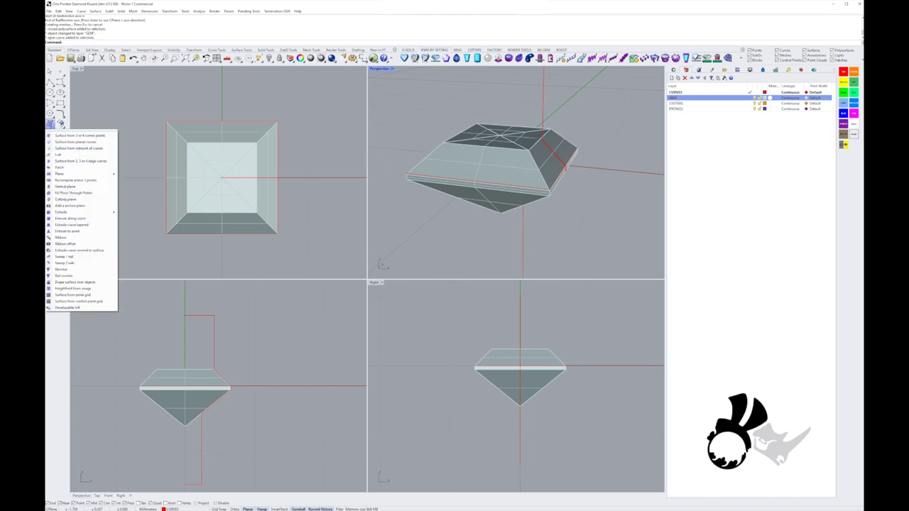
left_click(64, 276)
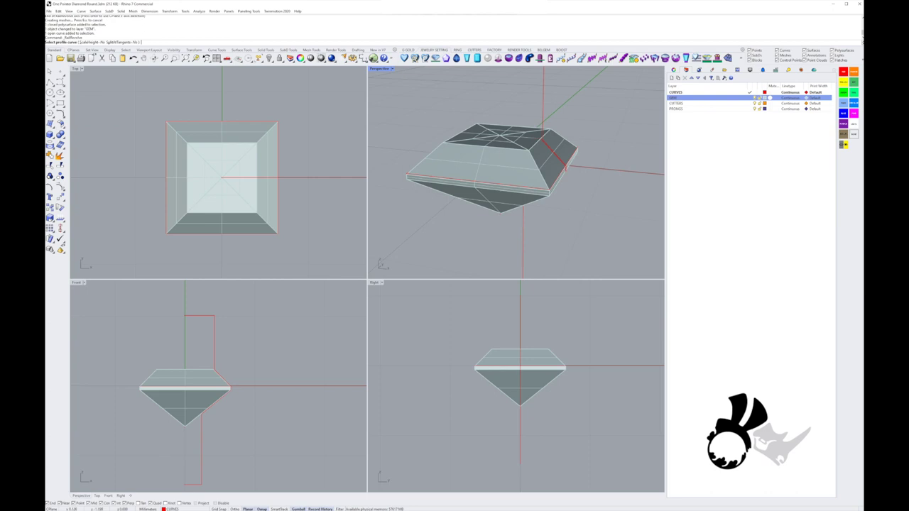
left_click(544, 110)
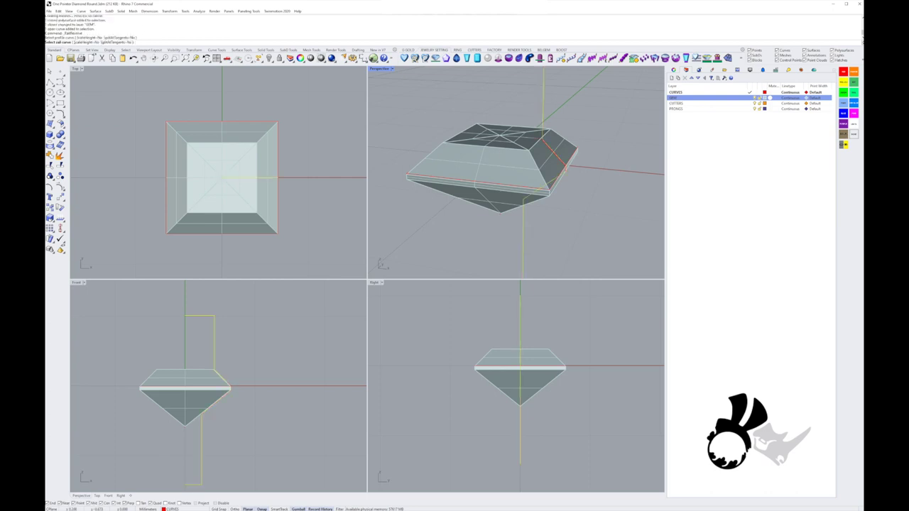
left_click(277, 204)
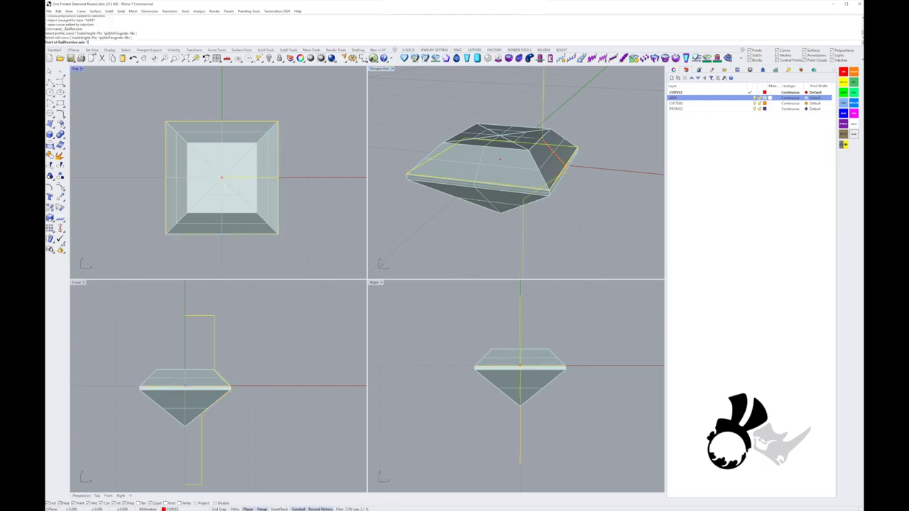
key("Return")
left_click(185, 315)
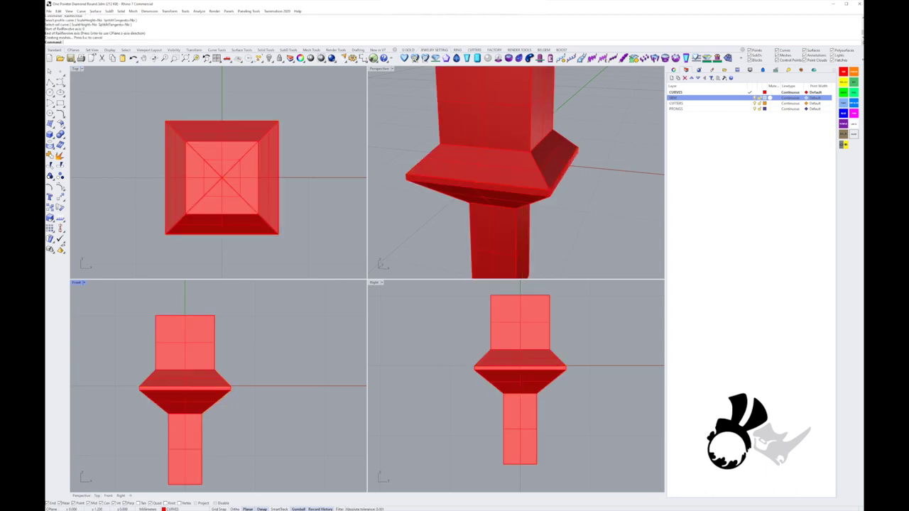
Step: Move the new square cutter to the CUTTERS layer and check its shape
left_click(483, 187)
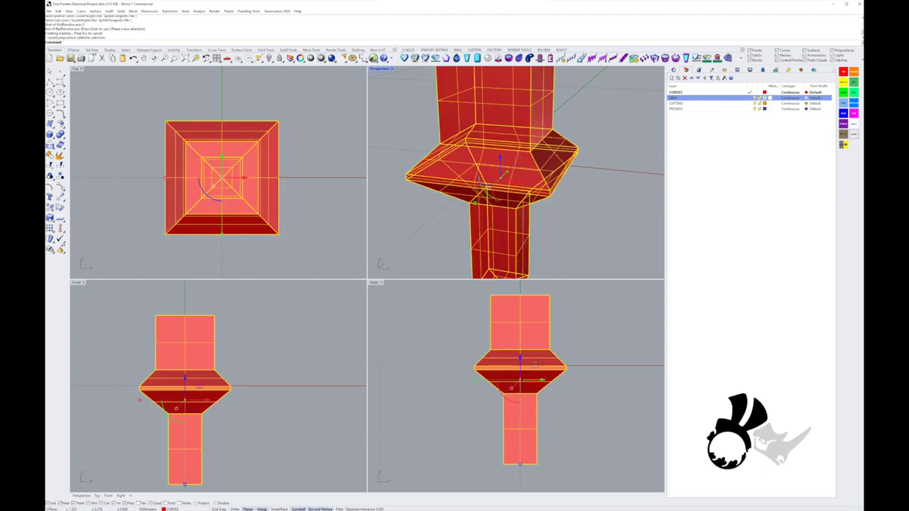
right_click(737, 103)
left_click(754, 203)
key("Escape")
scroll(520, 139, "down", 6)
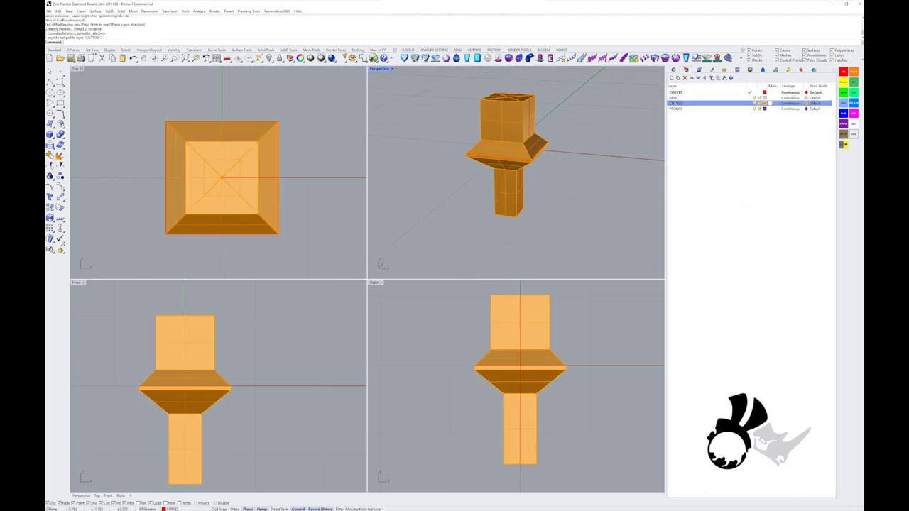
right_click_drag(520, 138, 517, 165)
scroll(512, 171, "up", 2)
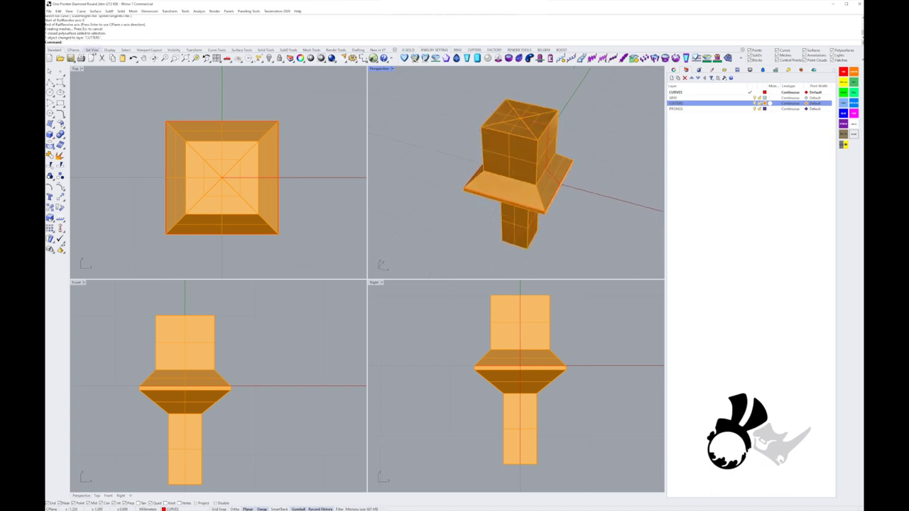
Step: Save the edited stone file and open YT-VID-BLOCKINSTANCE.3dm to inspect the square stones in the ring
left_click(70, 59)
left_click(59, 59)
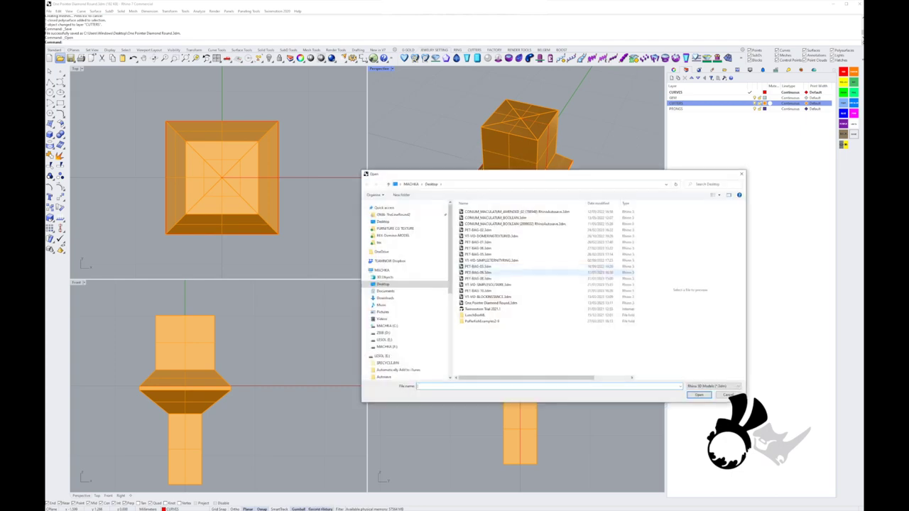
double_click(490, 296)
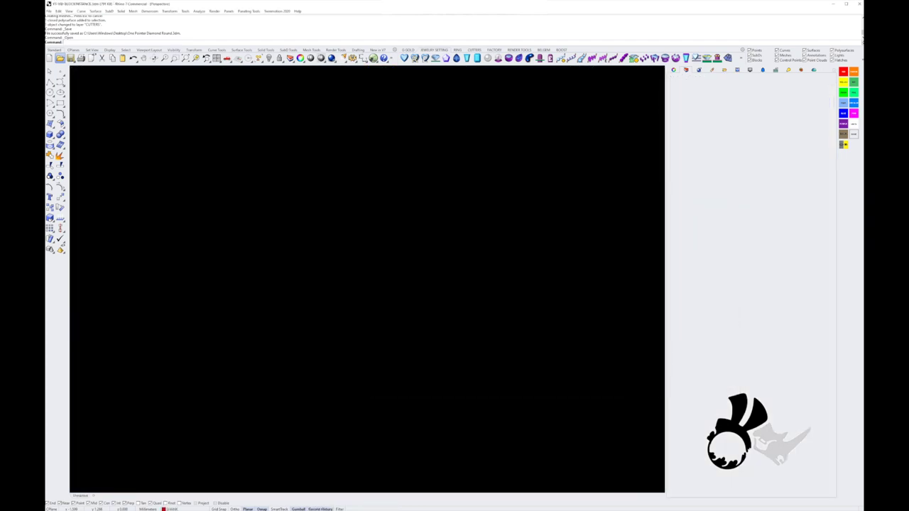
right_click_drag(398, 248, 248, 248)
scroll(369, 213, "down", 3)
scroll(369, 213, "up", 5)
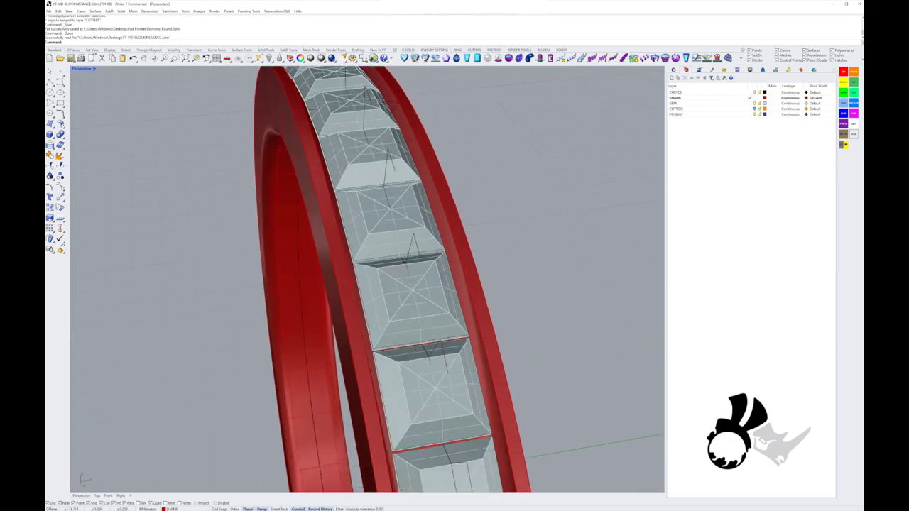
right_click_drag(369, 249, 334, 249)
Step: Scale the ring shank slightly narrower across its width to fit the square stones
left_click(220, 284)
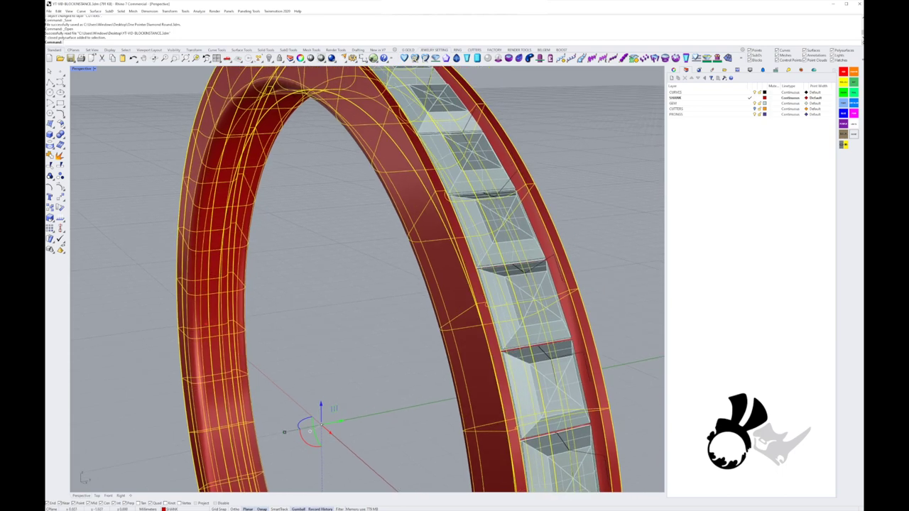
key("Escape")
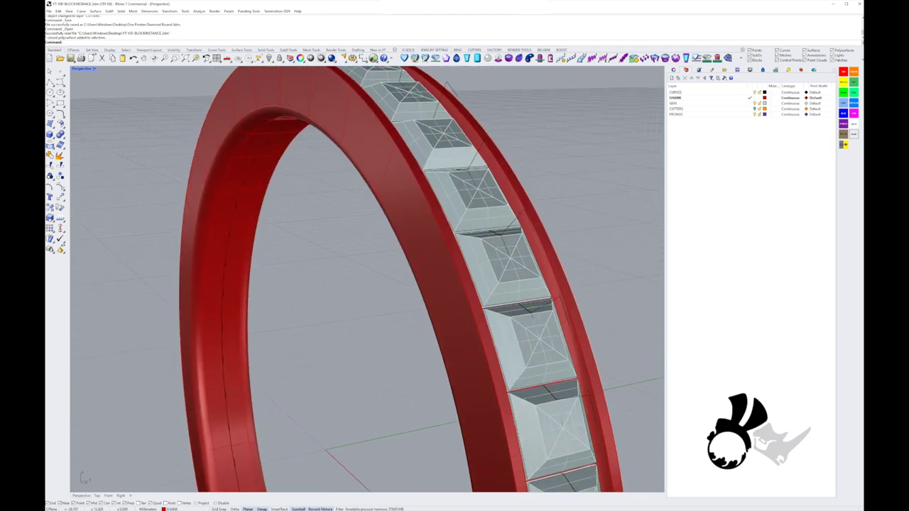
right_click_drag(398, 263, 415, 294)
left_click(423, 276)
left_click_drag(286, 431, 290, 430)
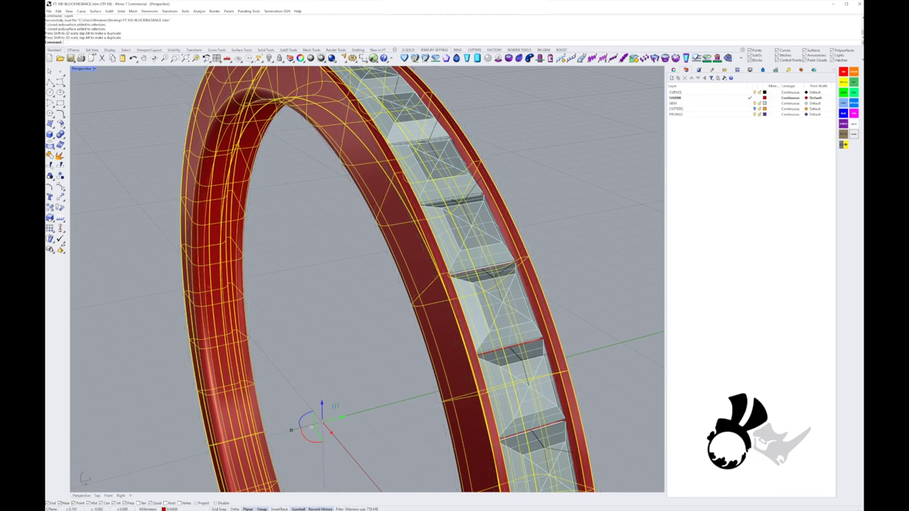
key("Escape")
Step: Move the source gem block at the top of the ring slightly outward along the vertical axis
right_click_drag(397, 299, 405, 241)
scroll(284, 284, "down", 5)
scroll(355, 203, "up", 8)
left_click(433, 226)
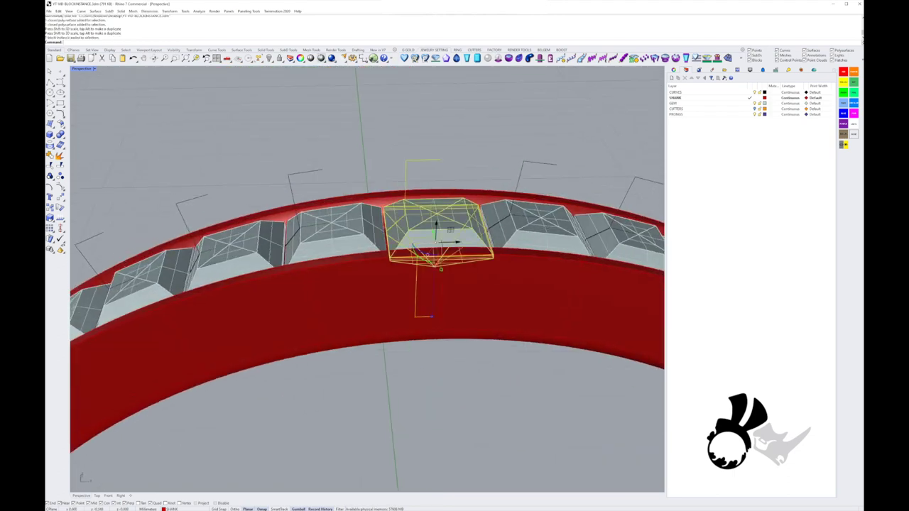
left_click_drag(436, 225, 436, 220)
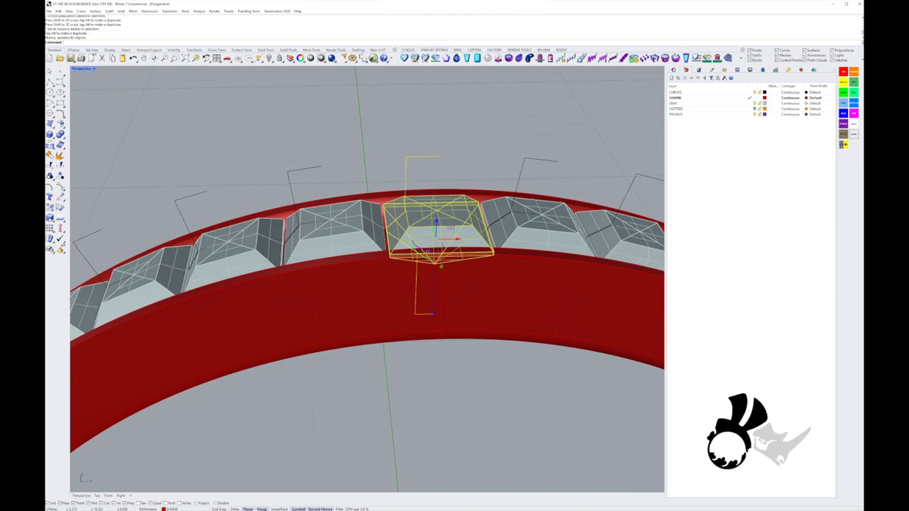
Step: Lower the source gem block at the top of the ring slightly along the vertical axis and deselect it
right_click_drag(436, 284, 284, 259)
right_click_drag(305, 166, 301, 183)
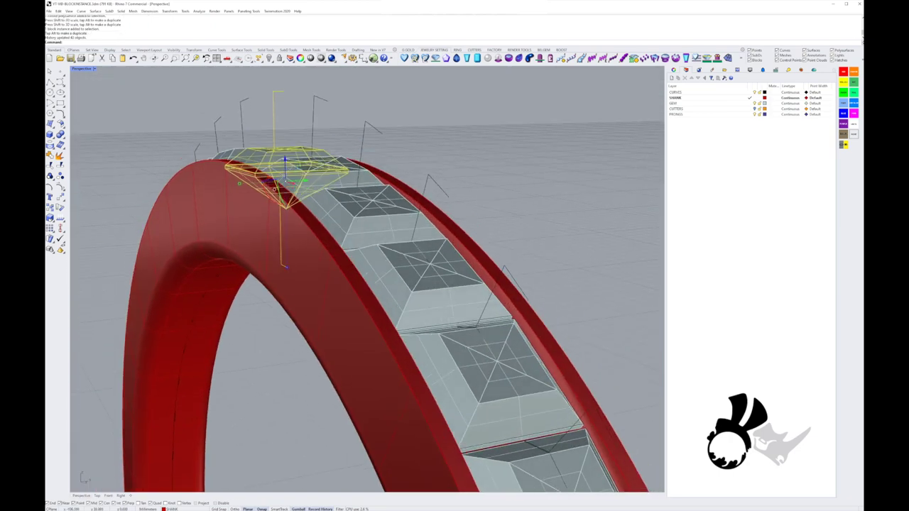
left_click_drag(285, 160, 284, 164)
right_click_drag(291, 181, 397, 227)
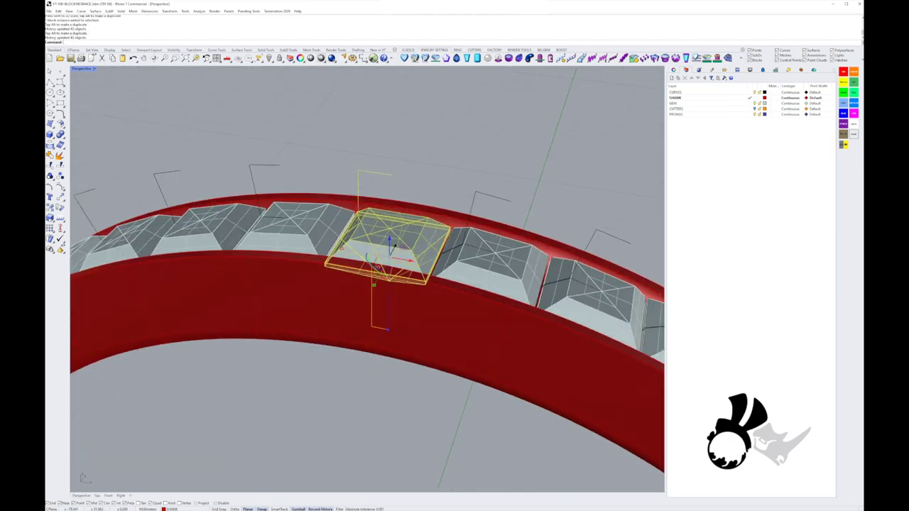
key("Escape")
Step: Examine the spacing of the square stones and their fit in the channel around the ring
right_click_drag(369, 185, 468, 320)
scroll(441, 245, "down", 5)
scroll(440, 270, "up", 3)
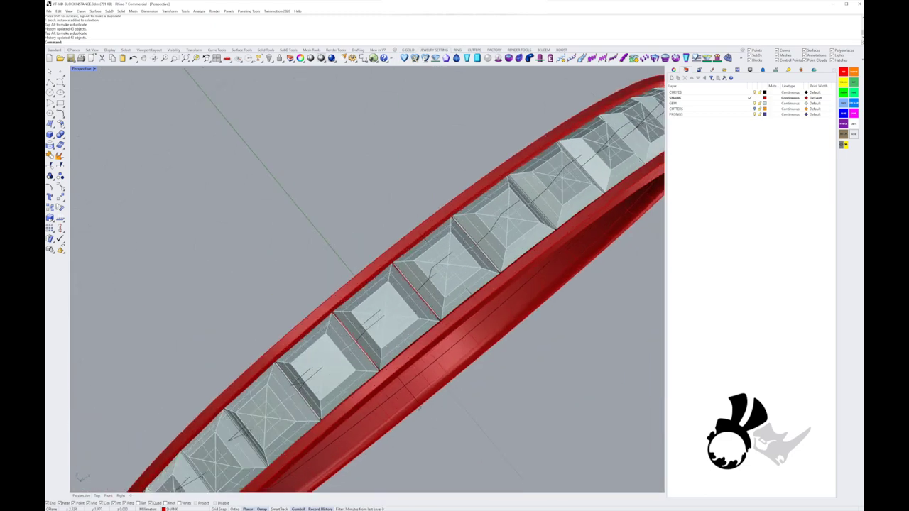
right_click_drag(398, 284, 482, 249)
scroll(426, 256, "down", 4)
right_click_drag(426, 255, 540, 213)
scroll(424, 199, "down", 4)
Step: Show the CUTTERS layer to check the square cutters through the shank, and save the file
left_click(754, 108)
scroll(426, 234, "down", 2)
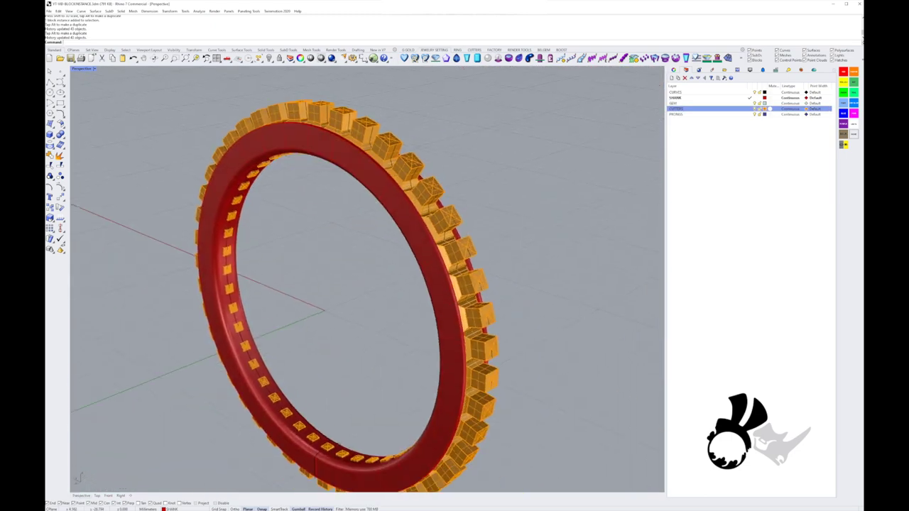
right_click_drag(398, 206, 426, 235)
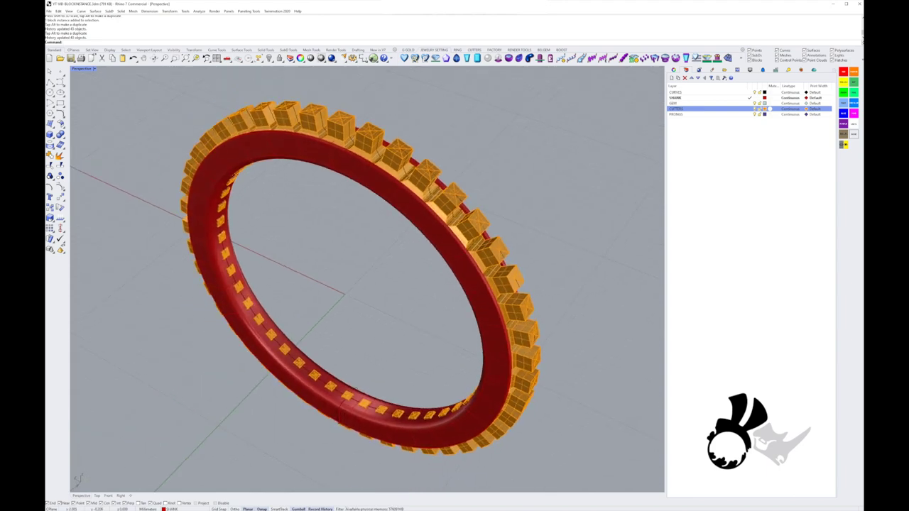
scroll(320, 396, "up", 6)
right_click_drag(321, 396, 426, 256)
scroll(405, 371, "down", 6)
scroll(355, 245, "up", 8)
right_click_drag(355, 245, 345, 213)
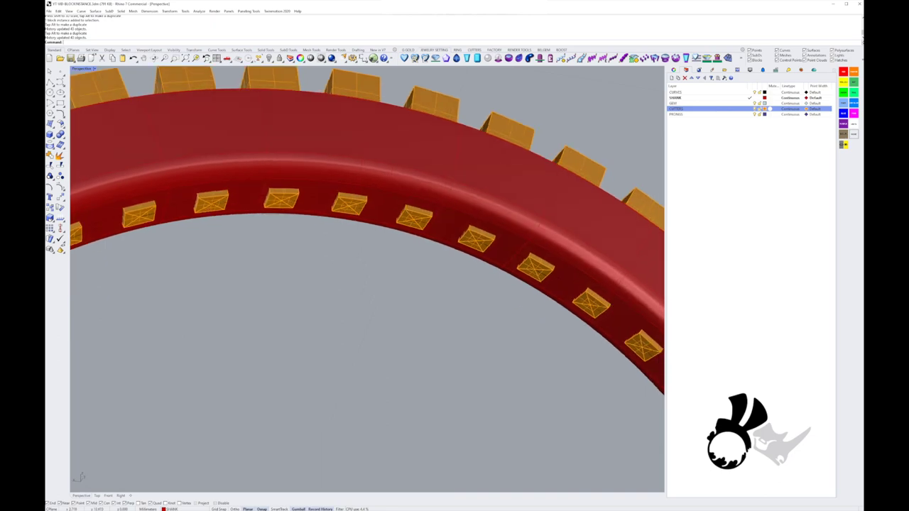
scroll(362, 202, "down", 10)
right_click_drag(351, 163, 293, 231)
scroll(302, 202, "up", 4)
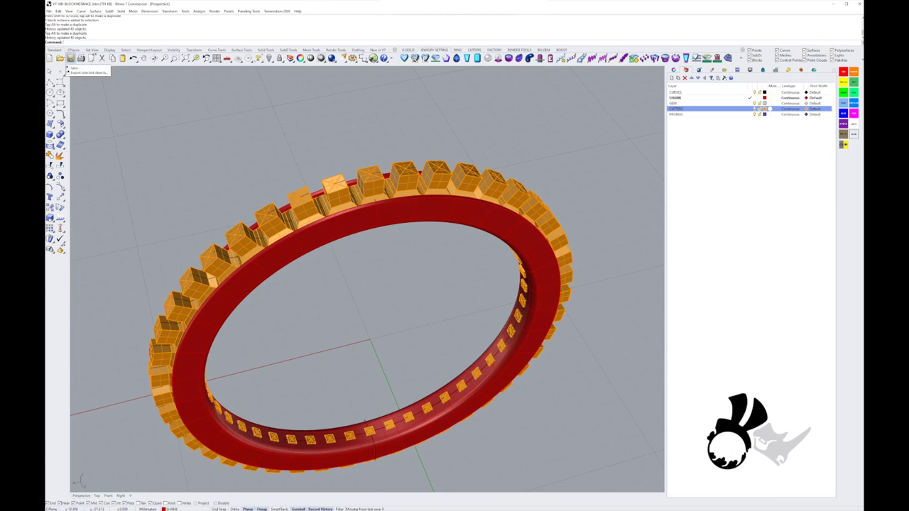
left_click(70, 57)
Step: Start a Boolean Difference on the ring shank and try to use all objects on the CUTTERS layer as subtracting solids
left_click(63, 136)
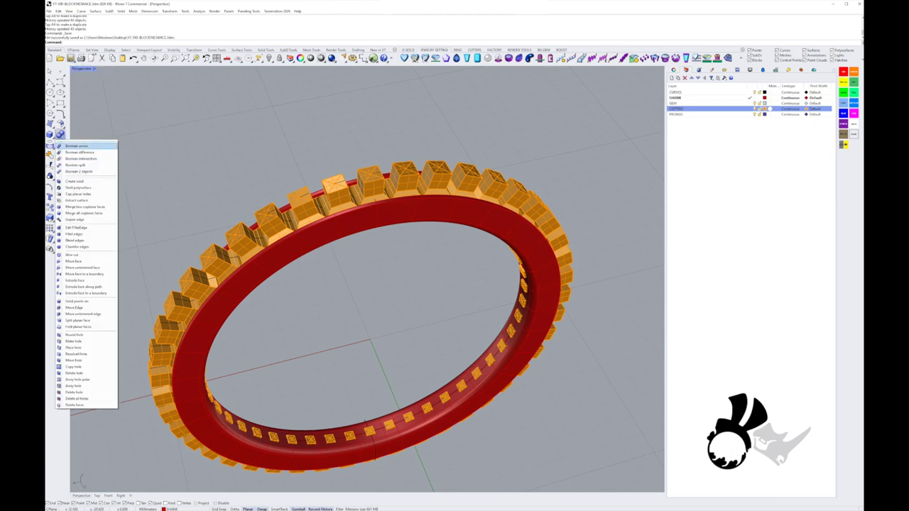
left_click(74, 153)
left_click(389, 208)
scroll(389, 207, "up", 4)
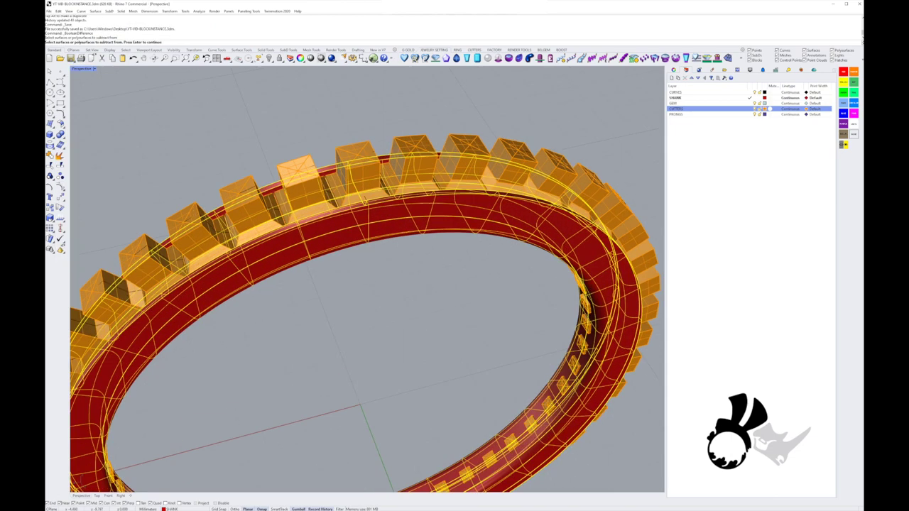
key("Return")
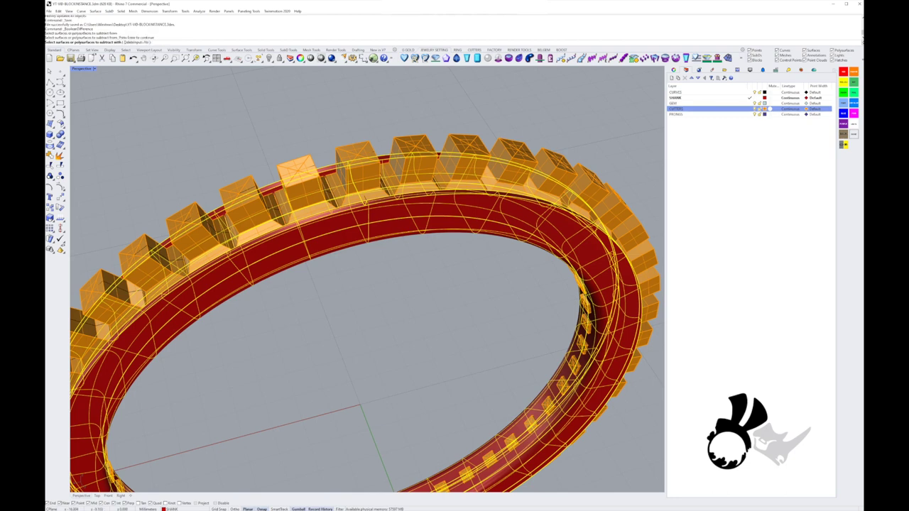
right_click(728, 109)
left_click(754, 197)
scroll(458, 173, "down", 5)
right_click_drag(457, 172, 449, 156, "shift")
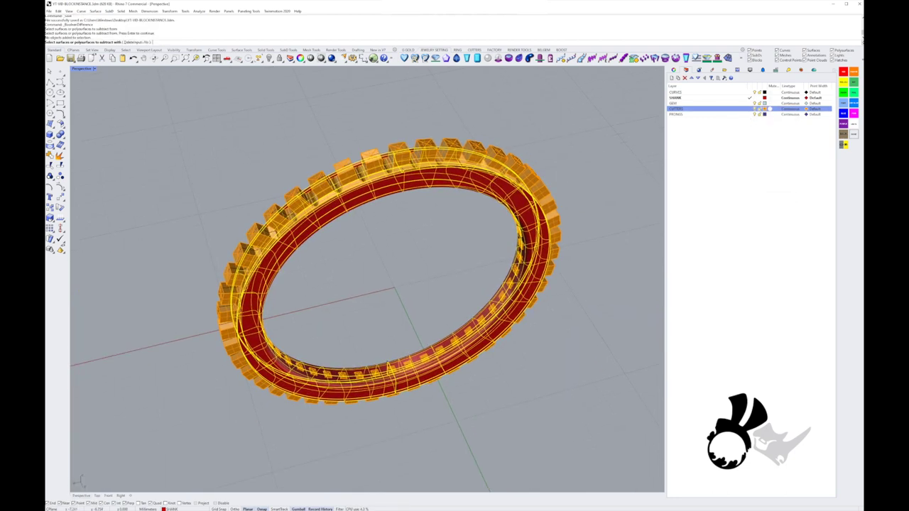
scroll(440, 199, "up", 1)
Step: Pick the stone blocks with their cutters one by one along the upper part of the ring as subtracting objects
left_click(387, 145)
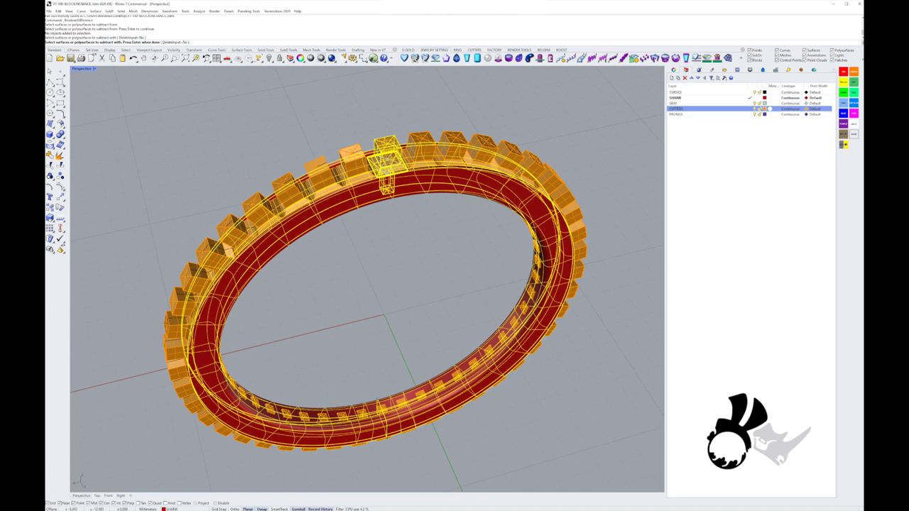
left_click(418, 146)
left_click(445, 146)
left_click(475, 149)
left_click(352, 157)
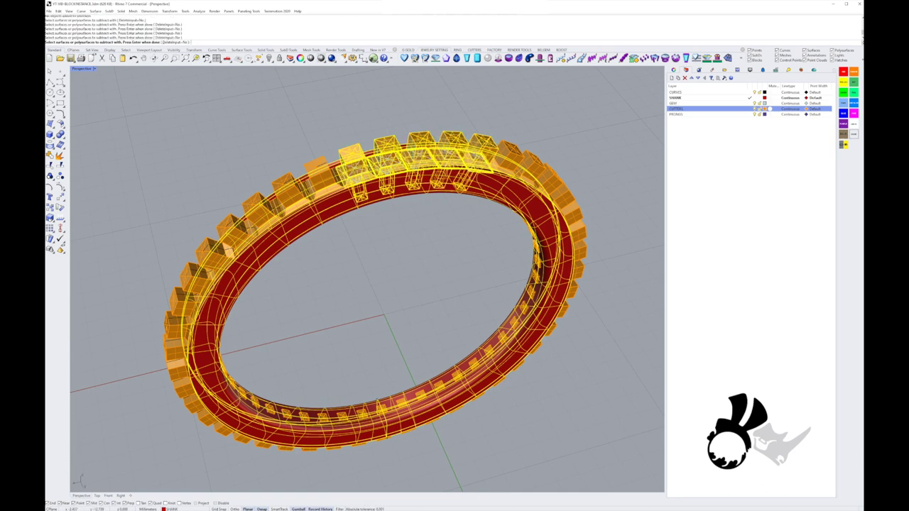
left_click(316, 169)
left_click(286, 186)
left_click(256, 205)
left_click(230, 227)
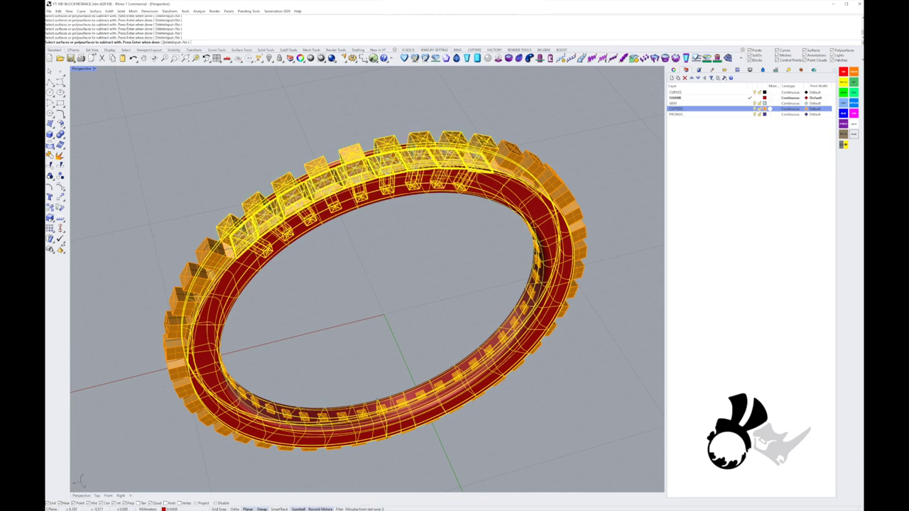
left_click(206, 248)
left_click(190, 273)
left_click(182, 298)
left_click(176, 323)
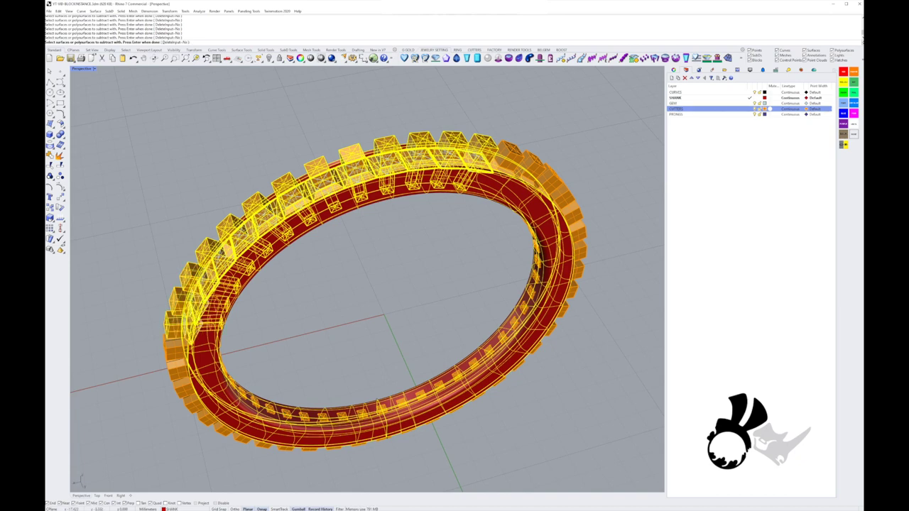
Step: Hide the CURVES layer and try to subtract all the stone blocks from the shank
left_click(761, 93)
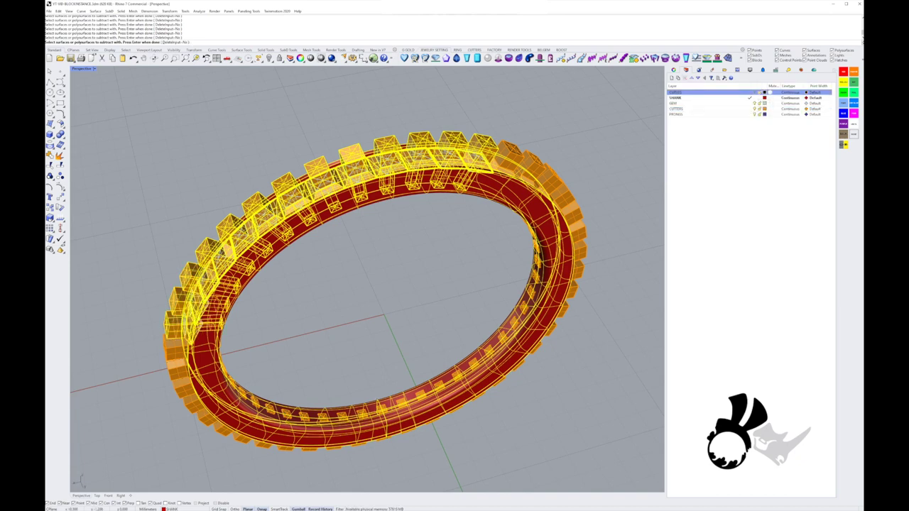
left_click_drag(574, 155, 520, 157)
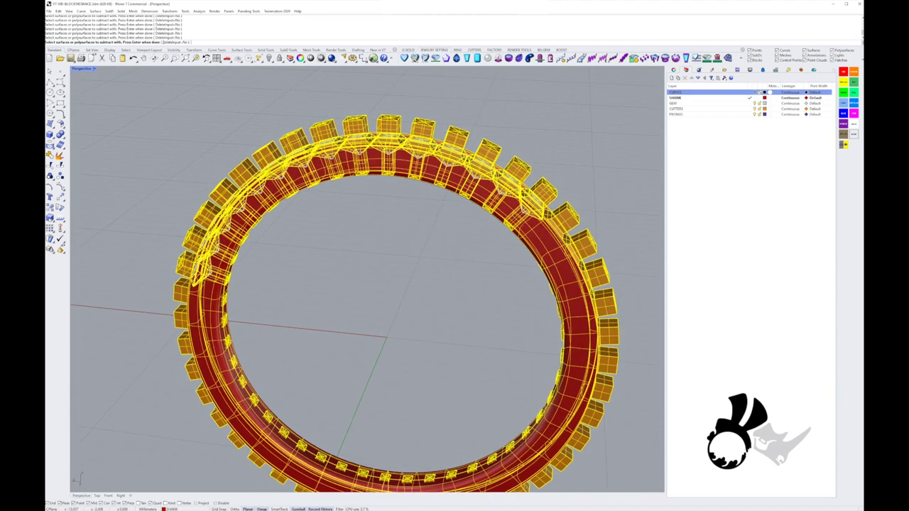
right_click_drag(568, 227, 603, 184)
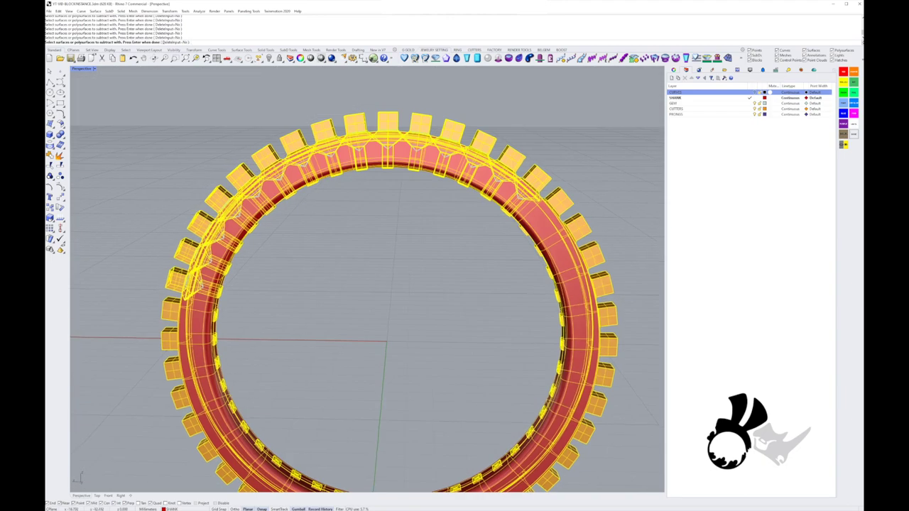
right_click_drag(454, 213, 518, 259)
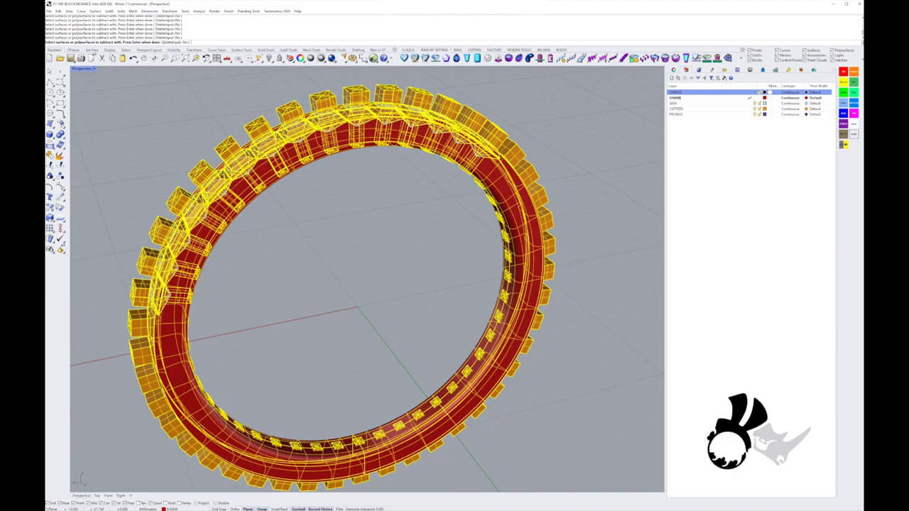
scroll(323, 114, "up", 6)
key("Return")
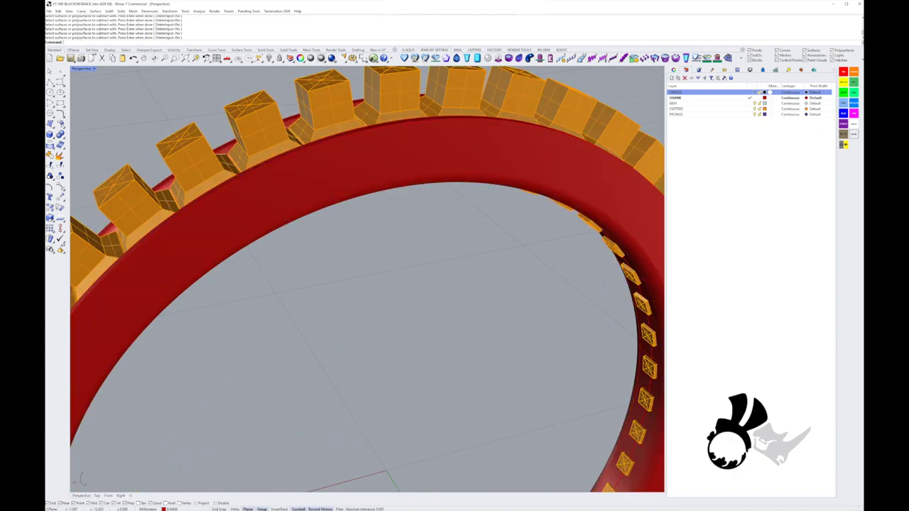
scroll(436, 227, "down", 4)
left_click(410, 151)
key("Escape")
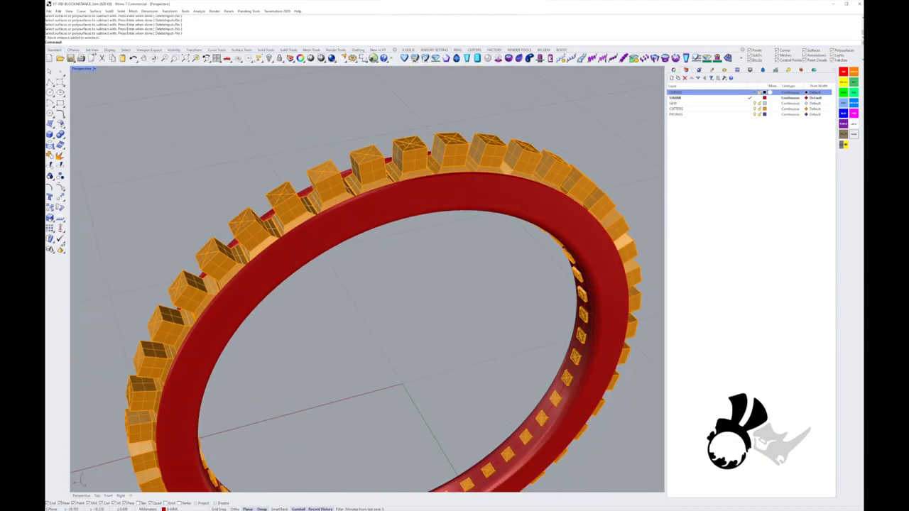
Step: Delete the PRONGS layer
left_click(676, 114)
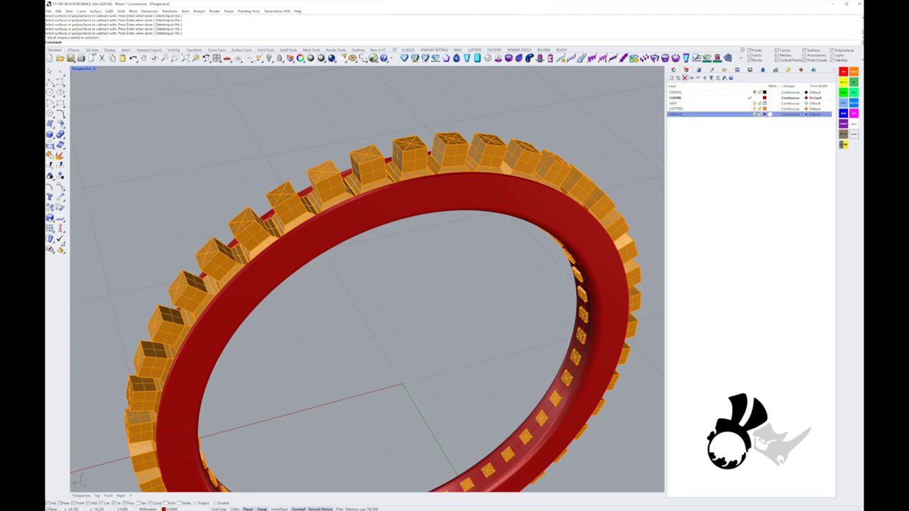
left_click(685, 78)
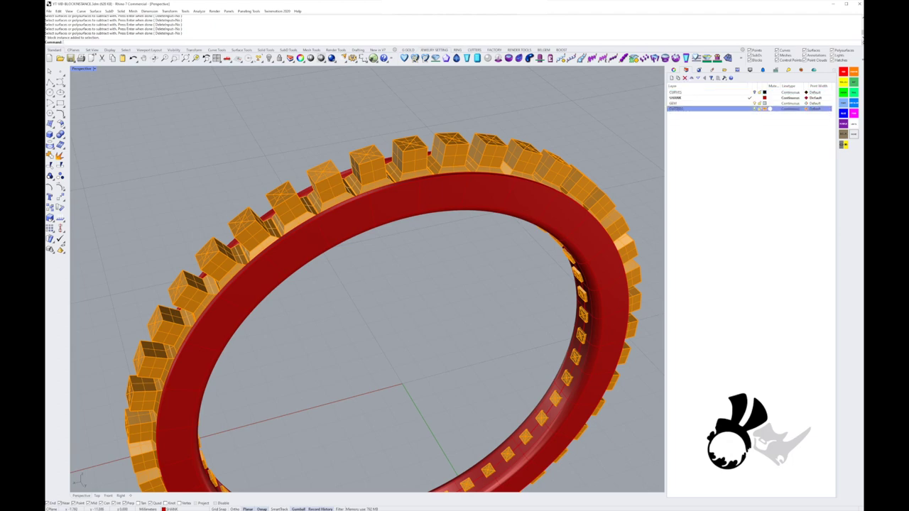
left_click(410, 153)
key("Escape")
Step: Select all block instances in the ring and explode them into separate objects
left_click(258, 58)
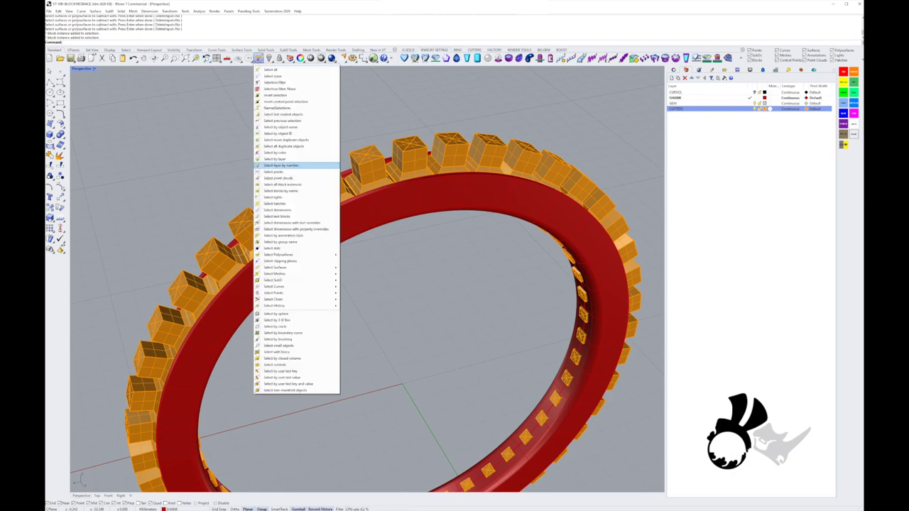
left_click(282, 184)
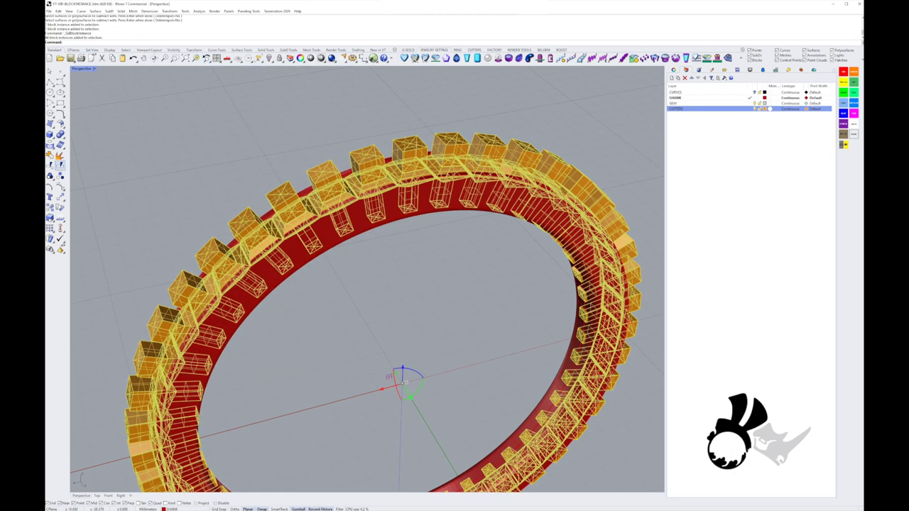
left_click(60, 164)
left_click(467, 272)
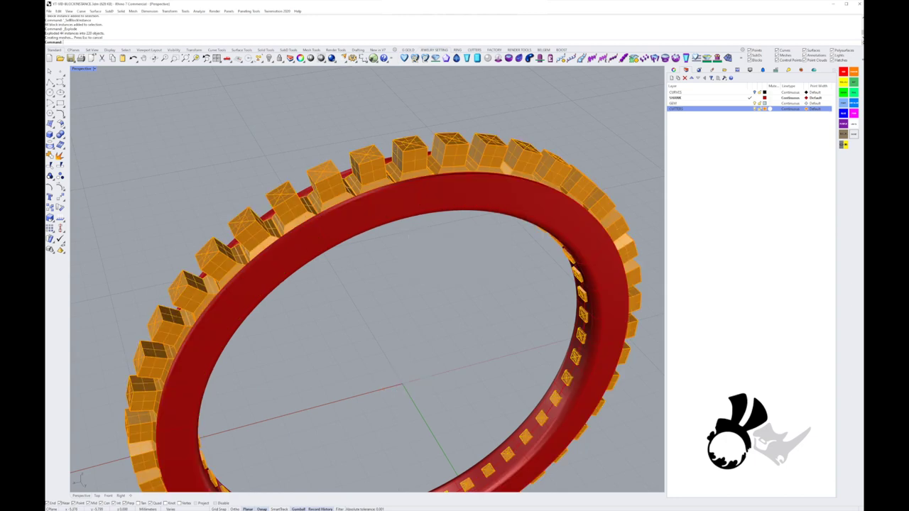
Step: Delete the One Pointer Diamond block definition in the Block Manager
left_click(58, 10)
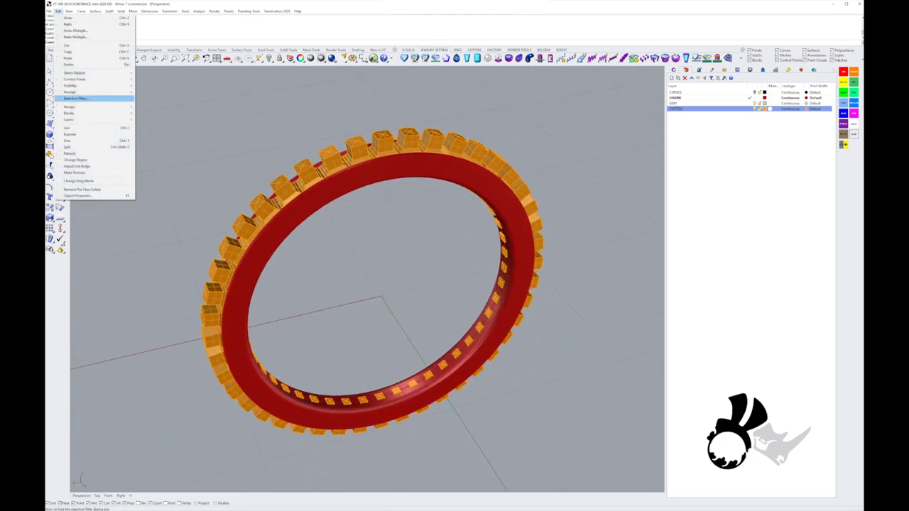
mouse_move(68, 113)
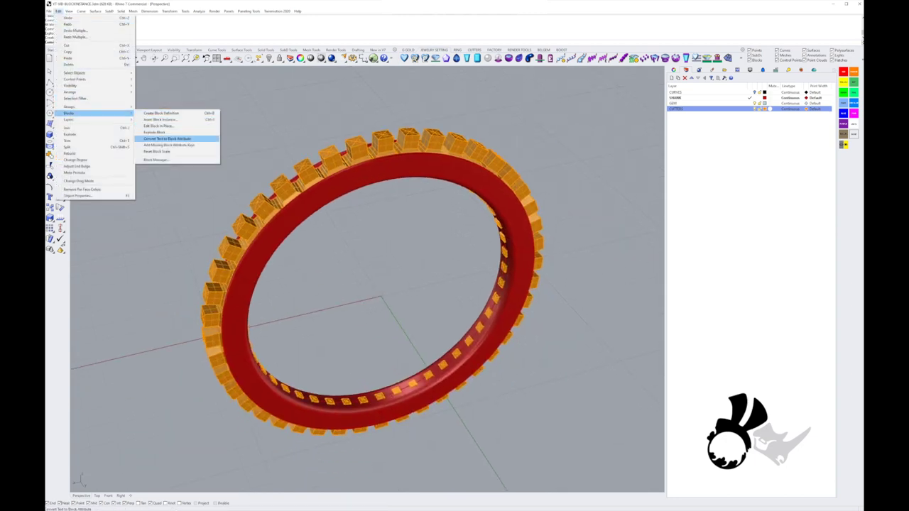
left_click(174, 160)
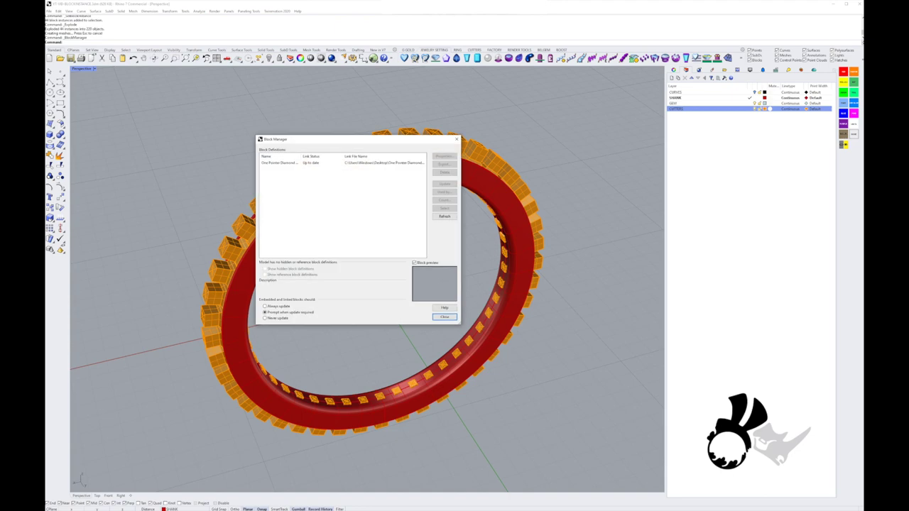
left_click(280, 163)
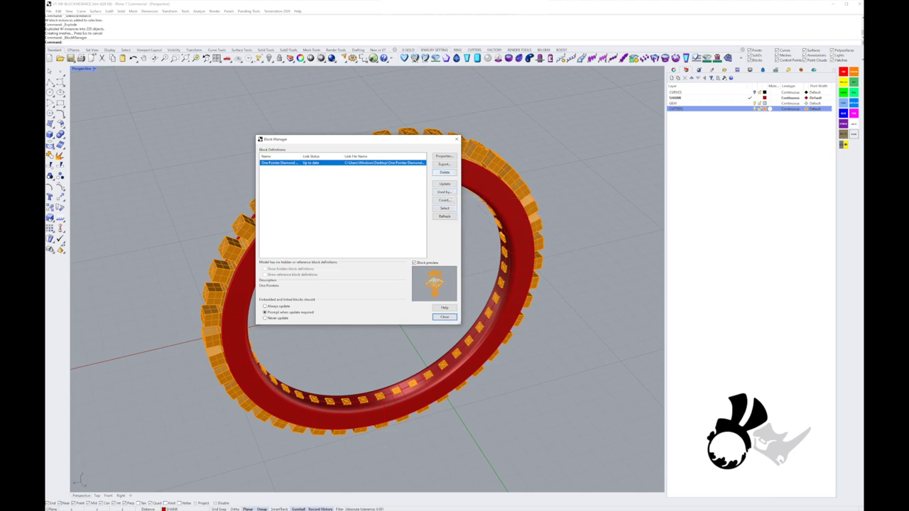
left_click(444, 172)
left_click(444, 317)
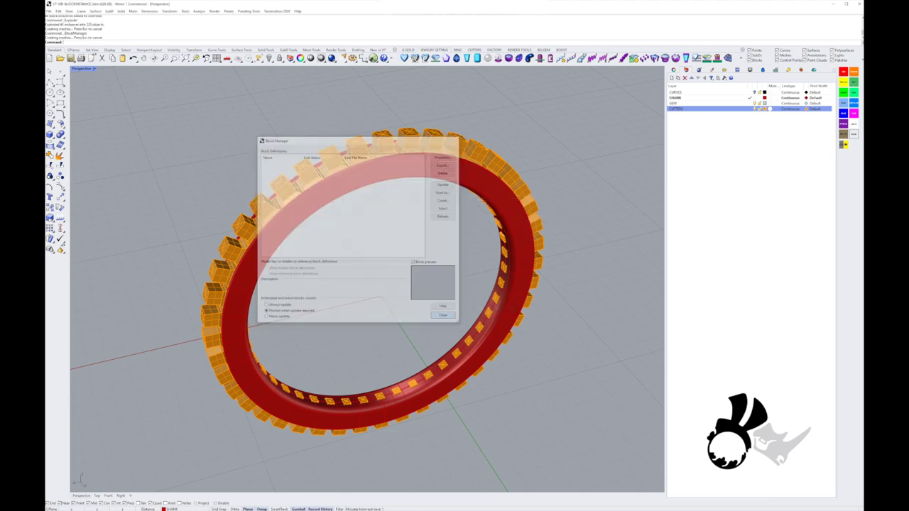
Step: Boolean-subtract all objects on the CUTTERS layer from the shank with DeleteInput set to Yes, and delete the emptied CUTTERS layer
right_click_drag(392, 372, 388, 389)
left_click(381, 402)
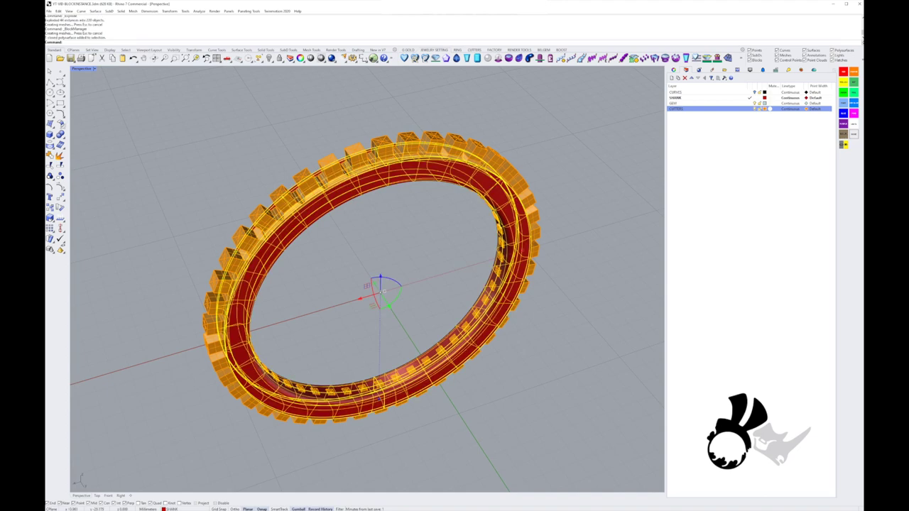
left_click(63, 137)
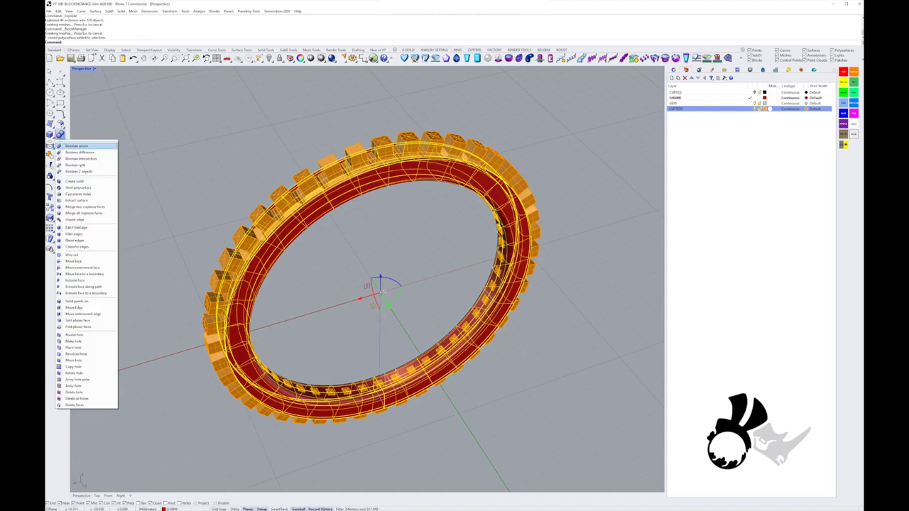
left_click(69, 152)
right_click(718, 108)
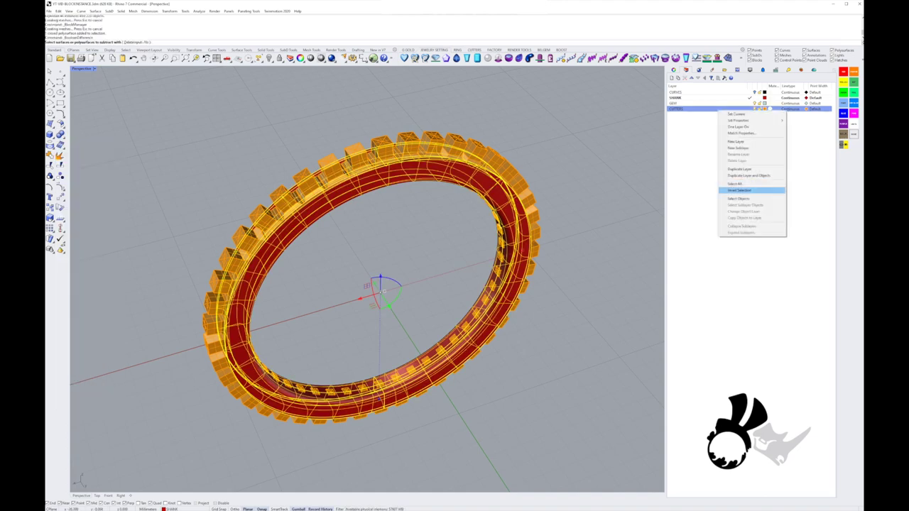
left_click(752, 199)
right_click_drag(513, 186, 519, 157)
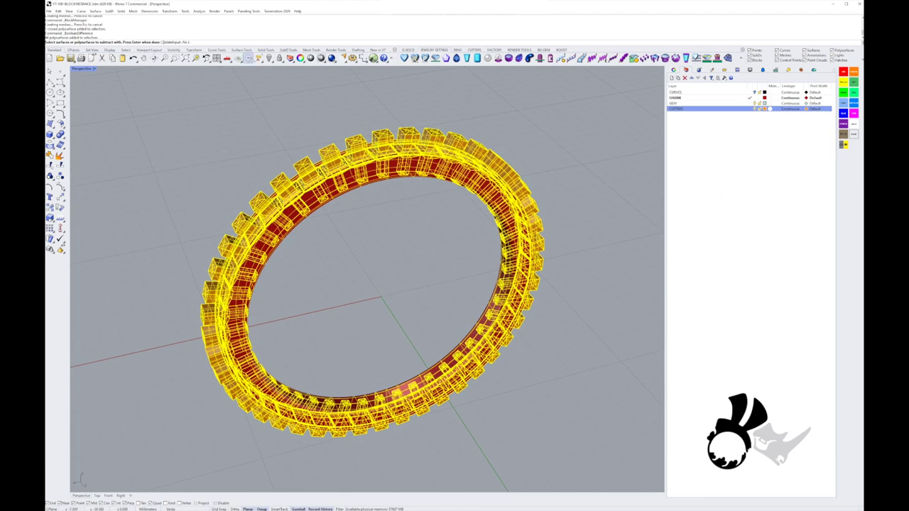
left_click(176, 42)
key("Return")
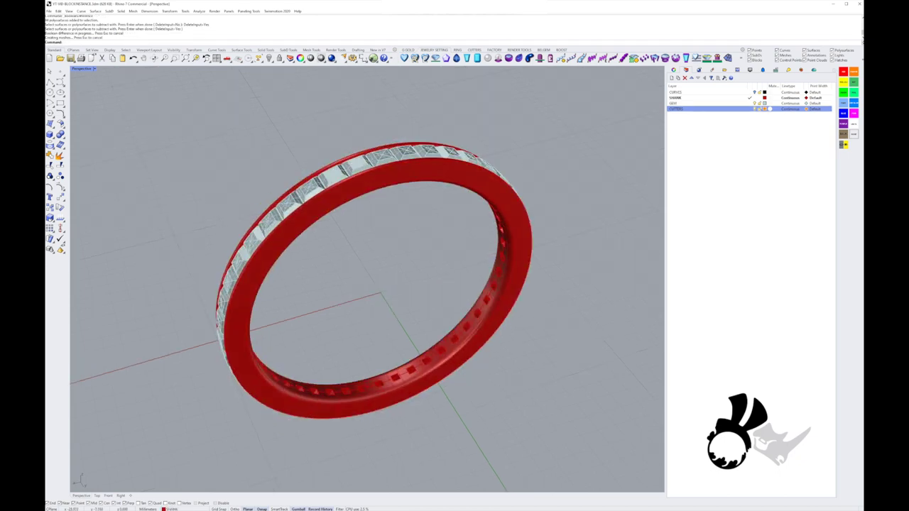
left_click(684, 79)
Step: Examine the stones in the channel and the cut openings inside the shank from several sides
right_click_drag(430, 185, 639, 185)
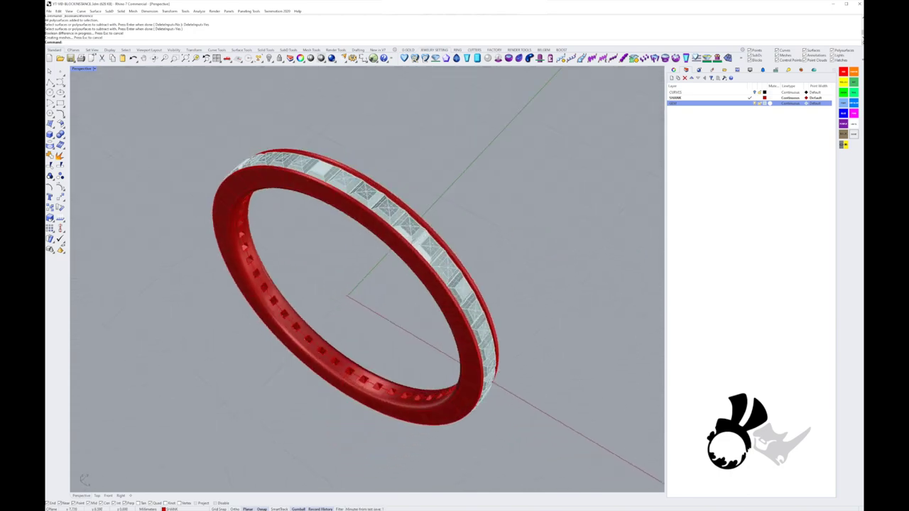
right_click_drag(379, 291, 586, 309)
scroll(408, 249, "down", 2)
scroll(540, 195, "down", 6)
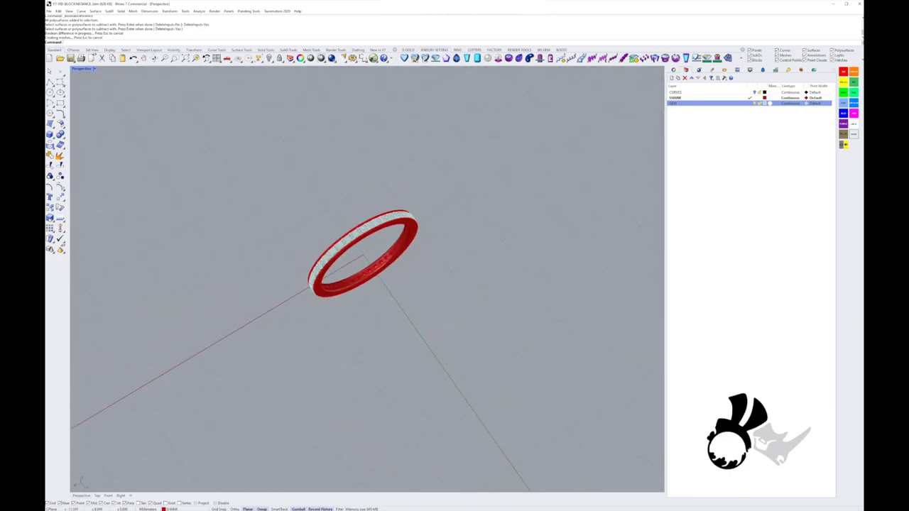
right_click_drag(227, 291, 358, 252)
scroll(344, 221, "up", 8)
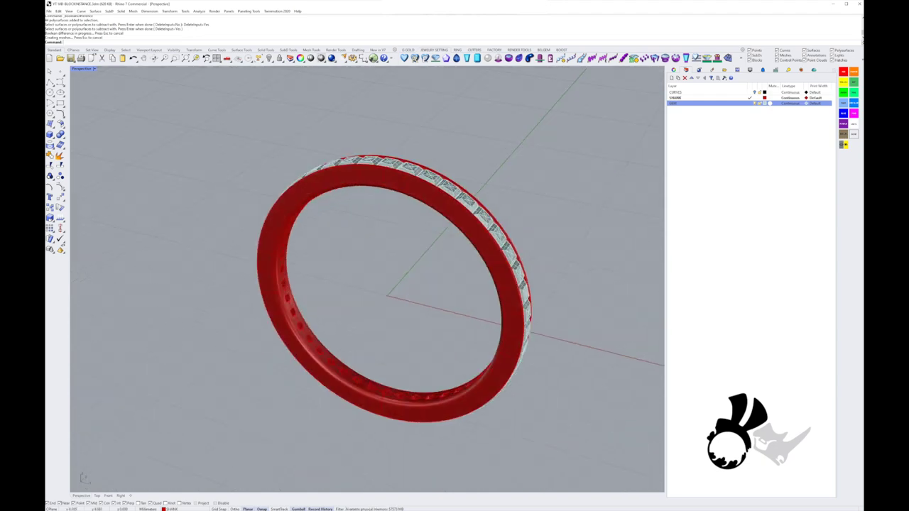
key("Left")
key("Left")
key("Left")
key("Left")
key("Left")
key("Left")
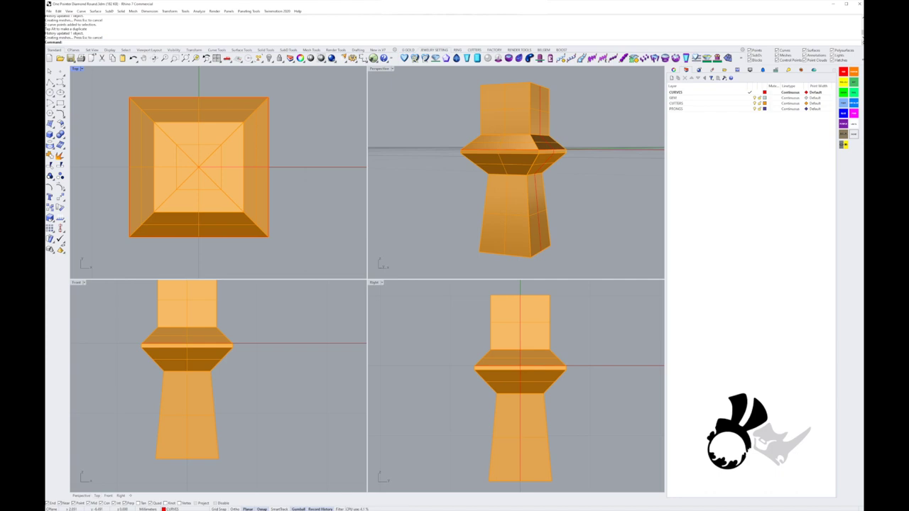
Step: In the One Pointer Diamond Round file, undo the moves that flare the cutter's lower end and redo them
right_click_drag(270, 383, 285, 402)
right_click_drag(561, 235, 503, 189)
scroll(542, 188, "up", 8)
scroll(534, 169, "down", 8)
key("ctrl+z")
key("ctrl+z")
key("ctrl+z")
key("ctrl+z")
key("ctrl+z")
key("Escape")
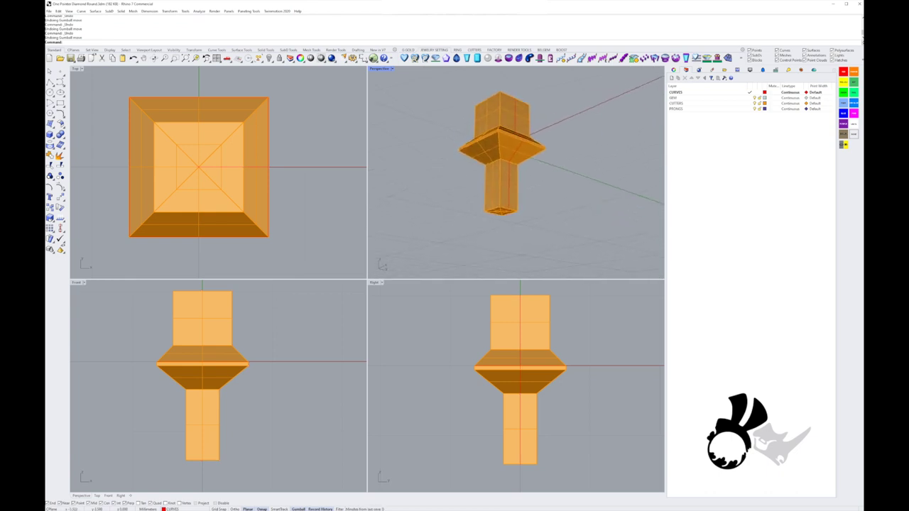
key("ctrl+y")
key("ctrl+y")
key("Home")
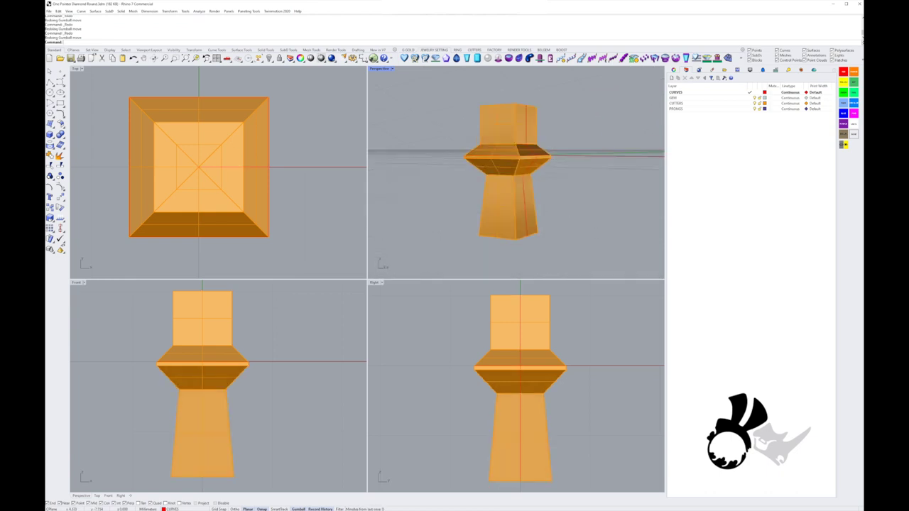
Step: Save the One Pointer Diamond Round file and reopen the ring file YT-VID-BLOCKINSTANCE.3dm
key("ctrl+s")
left_click(60, 57)
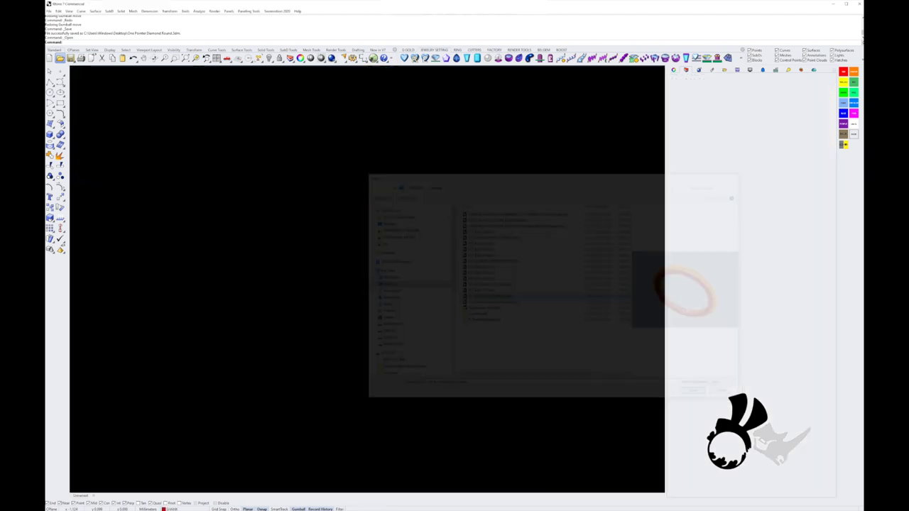
Step: Examine the updated flared cutters along the inside and outside of the ring
scroll(391, 153, "up", 7)
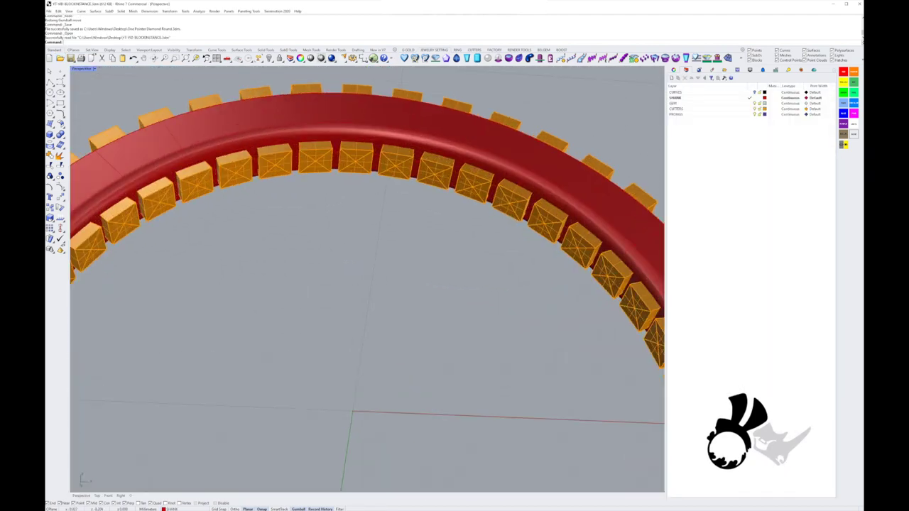
right_click_drag(391, 153, 383, 284)
scroll(391, 178, "down", 7)
right_click_drag(426, 213, 362, 277)
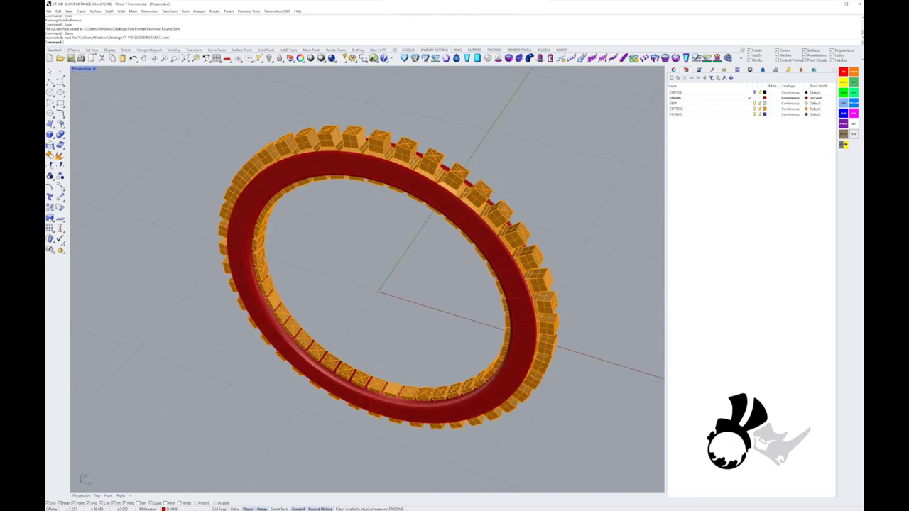
scroll(432, 210, "up", 2)
right_click_drag(432, 213, 401, 248)
scroll(423, 222, "up", 2)
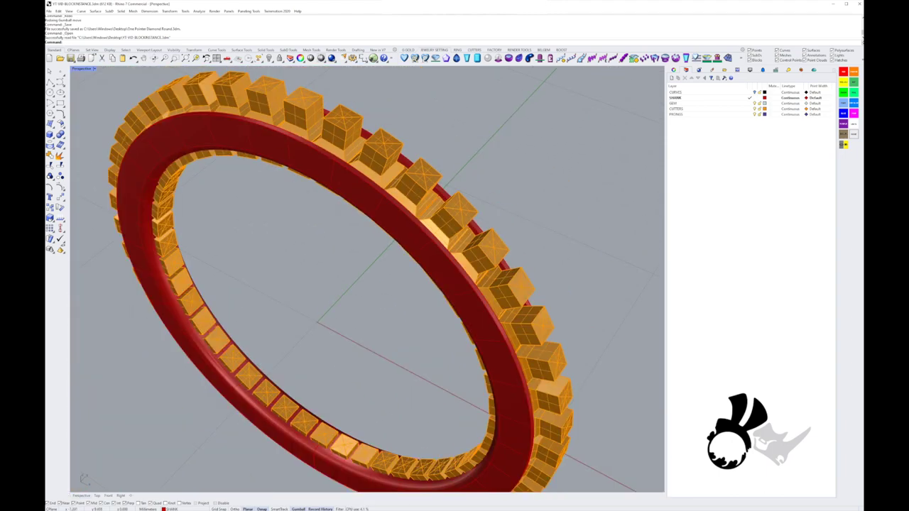
right_click_drag(419, 185, 341, 174)
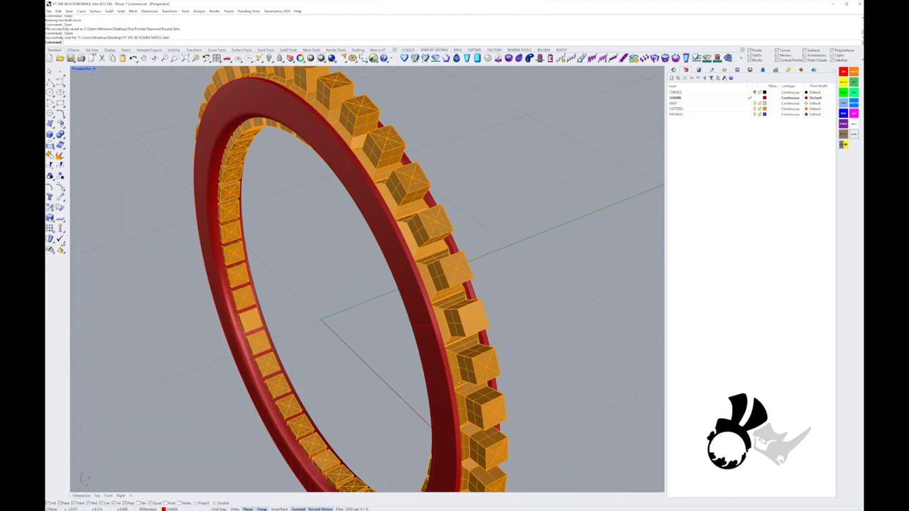
Step: Set the Perspective view to Ghosted display and examine how the cutters pass through the shank
left_click(94, 68)
left_click(104, 109)
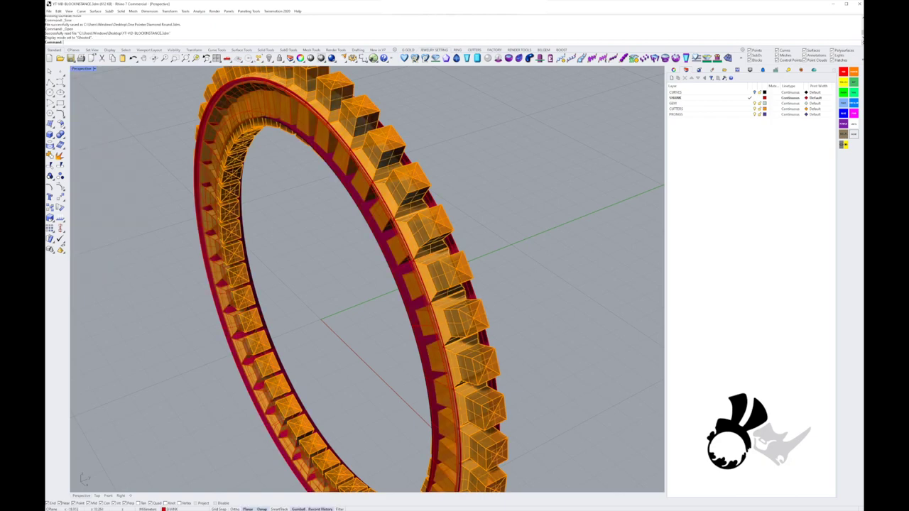
scroll(398, 192, "up", 4)
right_click_drag(398, 192, 362, 213)
scroll(291, 213, "up", 4)
scroll(284, 156, "down", 8)
right_click_drag(284, 156, 359, 213)
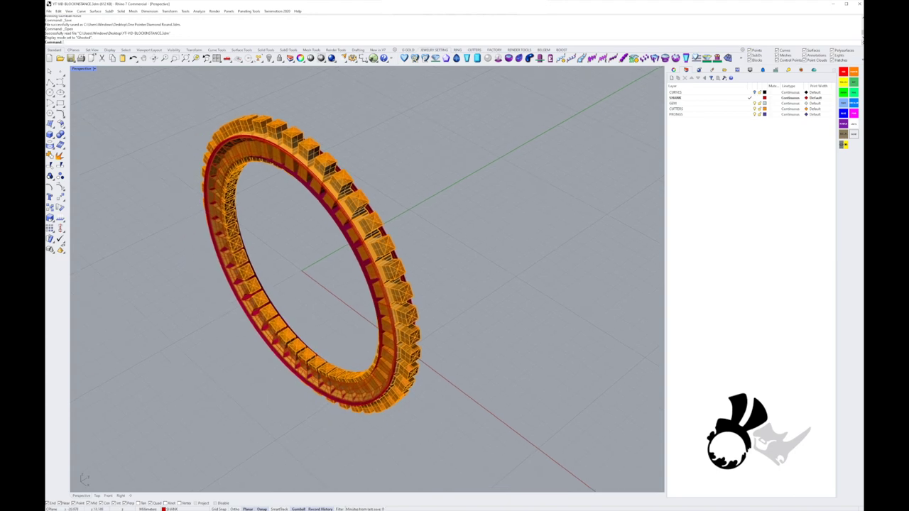
Step: Select all block instances in the ring and explode them, accepting the break in history
right_click(237, 43)
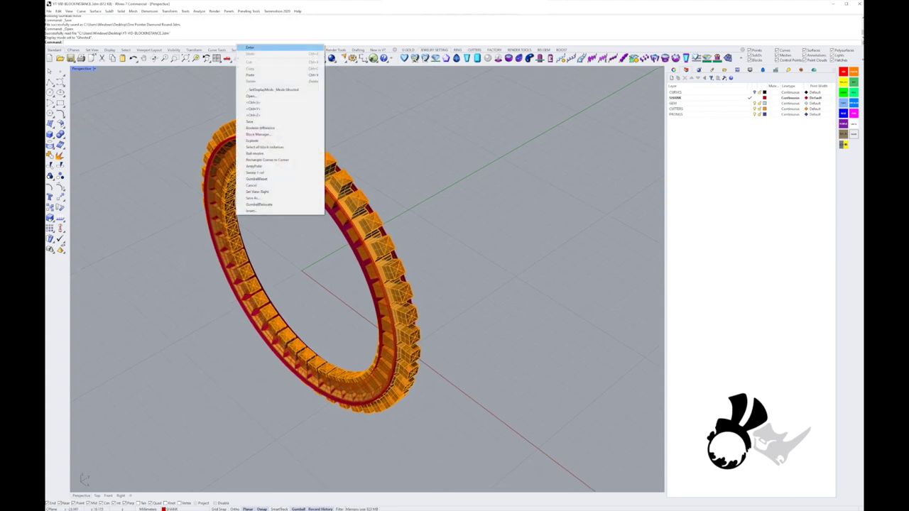
left_click(265, 147)
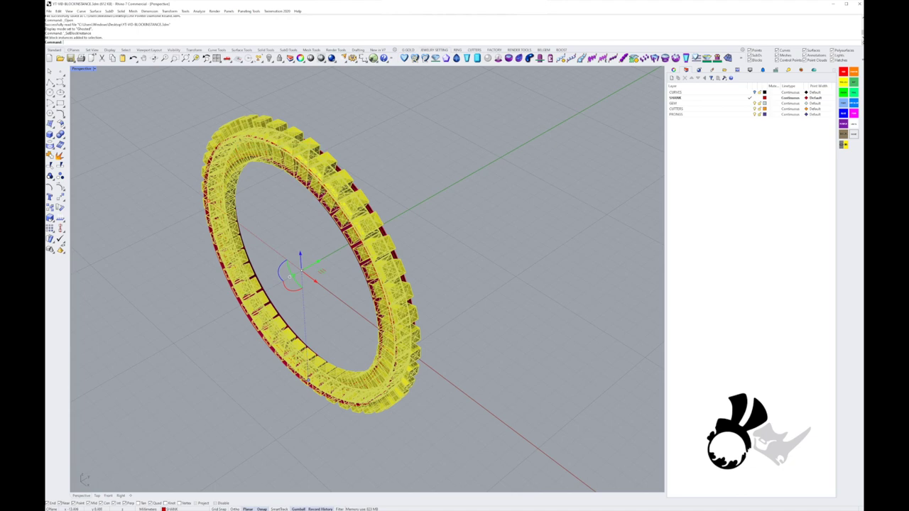
left_click(60, 155)
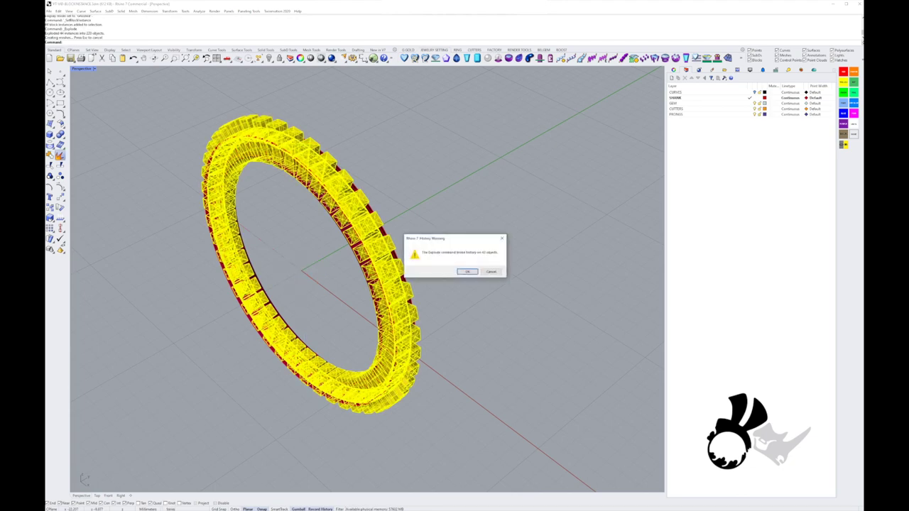
left_click(467, 271)
right_click_drag(426, 284, 493, 312)
scroll(398, 284, "up", 2)
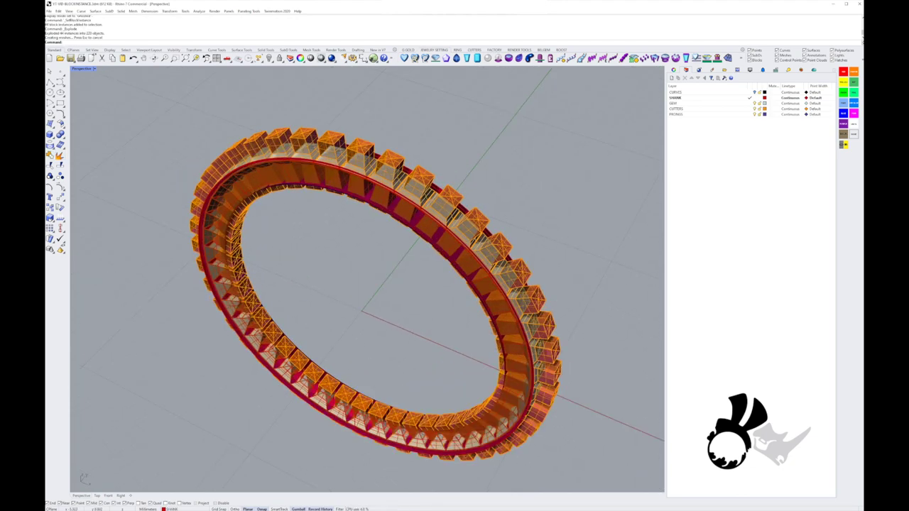
Step: Boolean-subtract all objects on the CUTTERS layer from the shank polysurface, deleting the input cutters
left_click(249, 195)
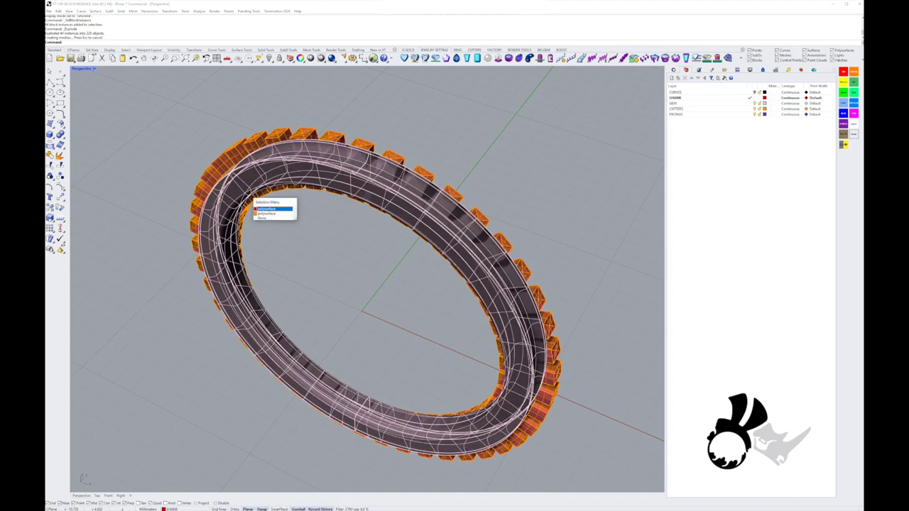
left_click(273, 208)
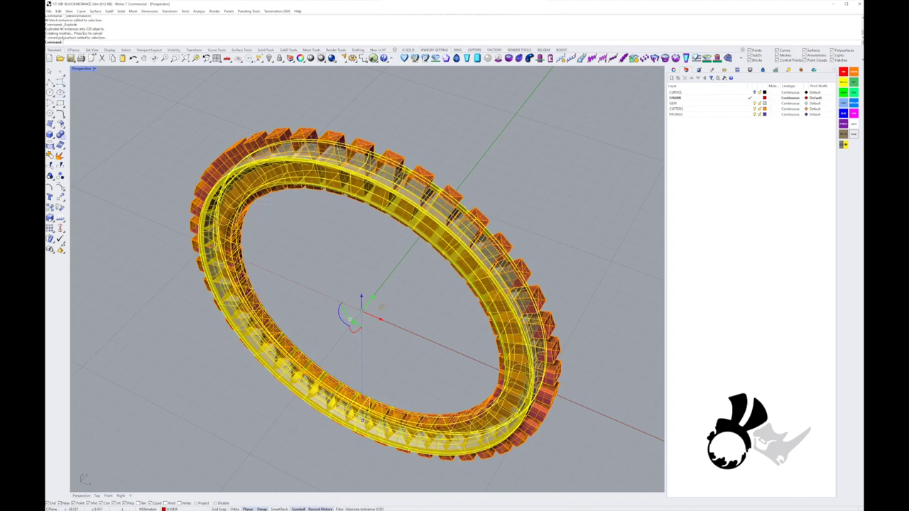
left_click(62, 135)
left_click(74, 153)
right_click(739, 109)
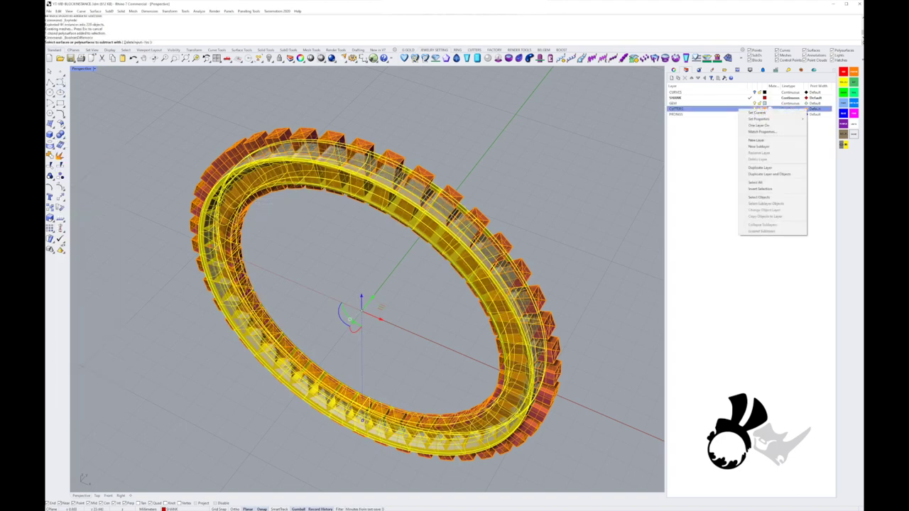
left_click(771, 197)
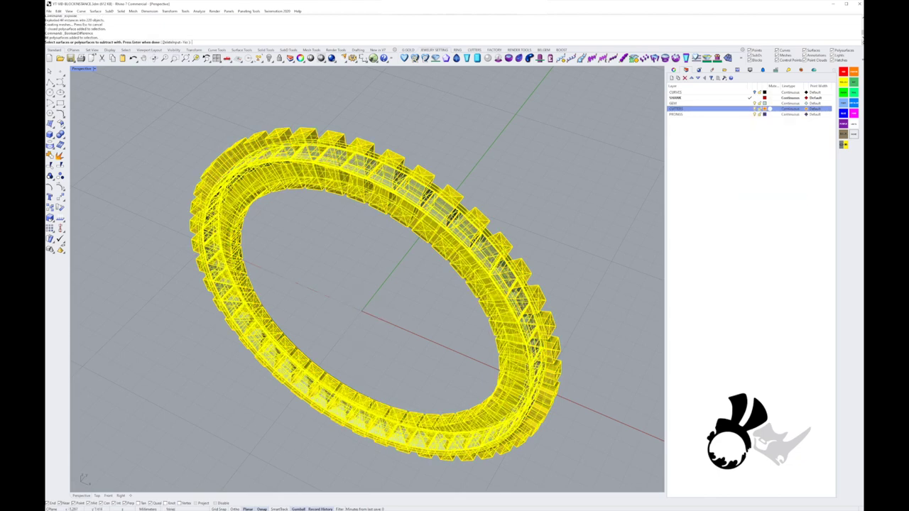
key("Return")
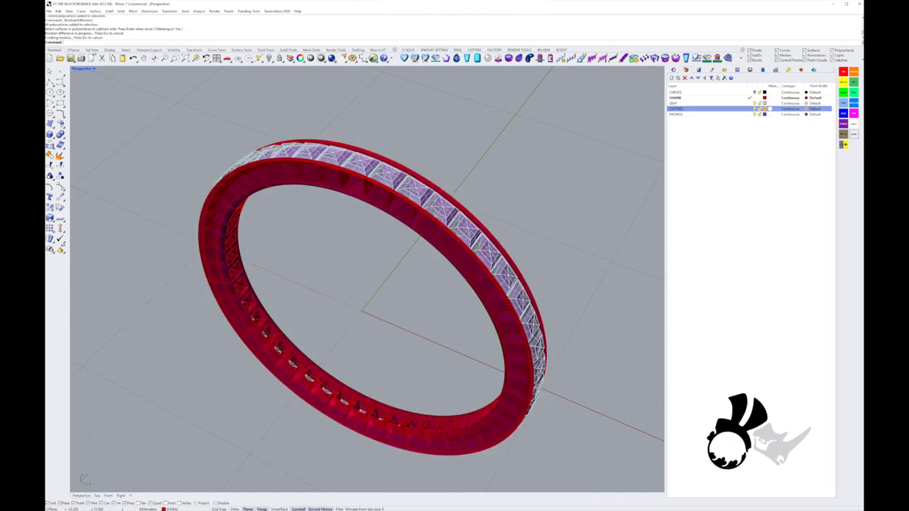
Step: Set the Perspective view to Shaded display and inspect the flared openings inside the shank
left_click(95, 69)
left_click(108, 96)
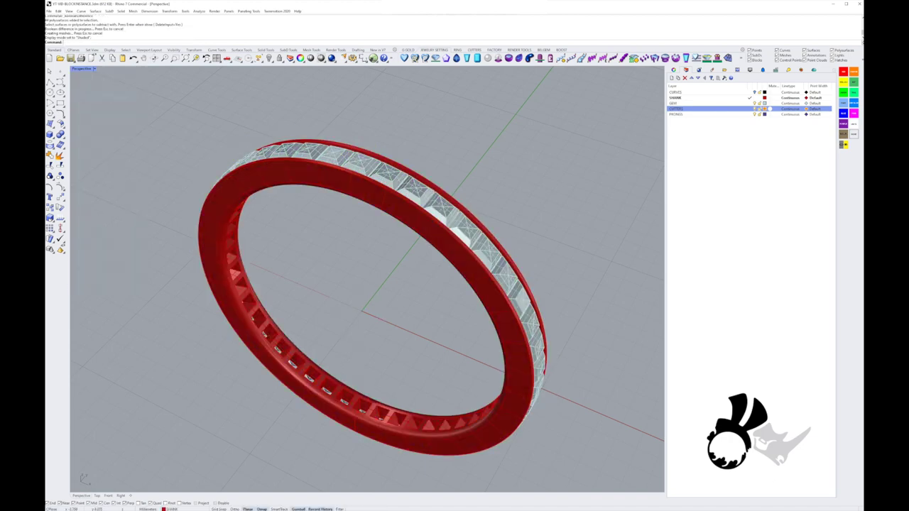
mouse_move(412, 259)
right_mouse_down()
mouse_move(248, 135)
mouse_move(334, 124)
mouse_move(366, 135)
mouse_move(490, 277)
mouse_move(596, 213)
mouse_move(618, 160)
mouse_move(575, 220)
mouse_move(441, 299)
mouse_move(355, 263)
right_mouse_up()
right_click_drag(468, 227, 440, 242)
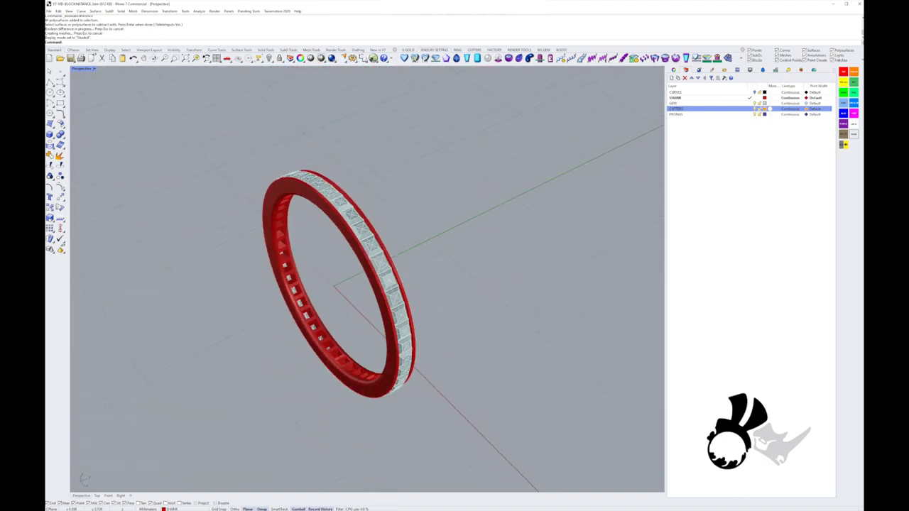